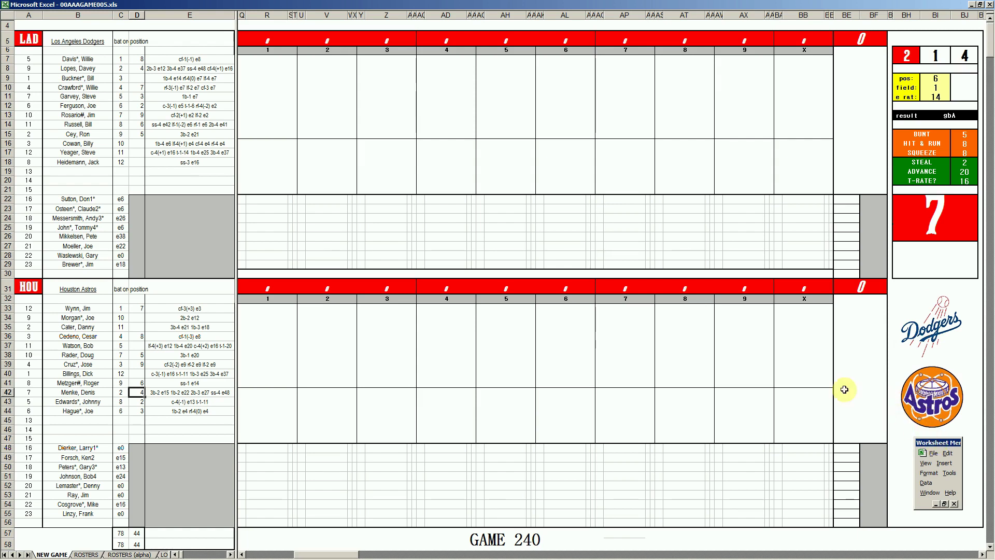
# Open the Game 235 workbook 41ladhou.xls and examine its pitching lines and the Astros' fourth-inning entries
pyautogui.moveTo(284, 555)
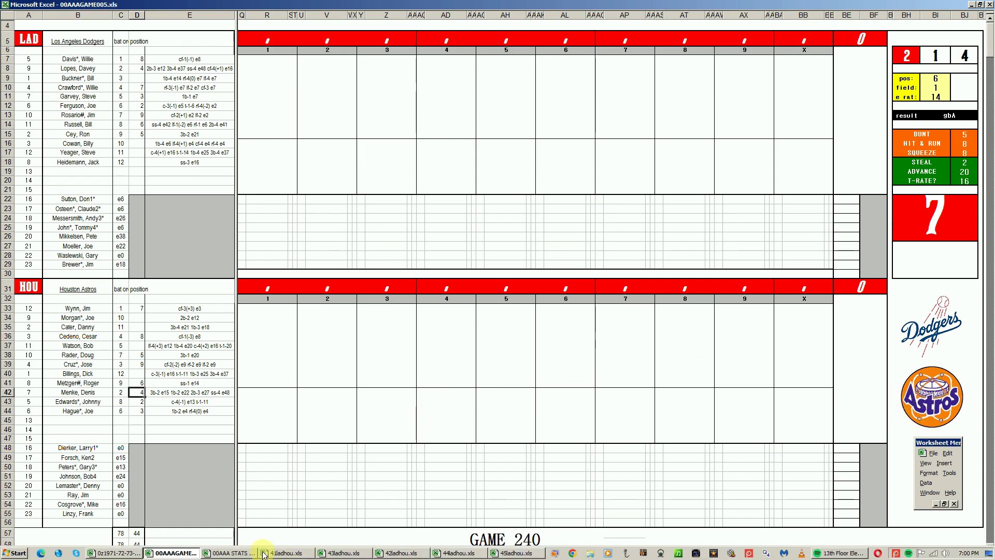
pyautogui.click(282, 553)
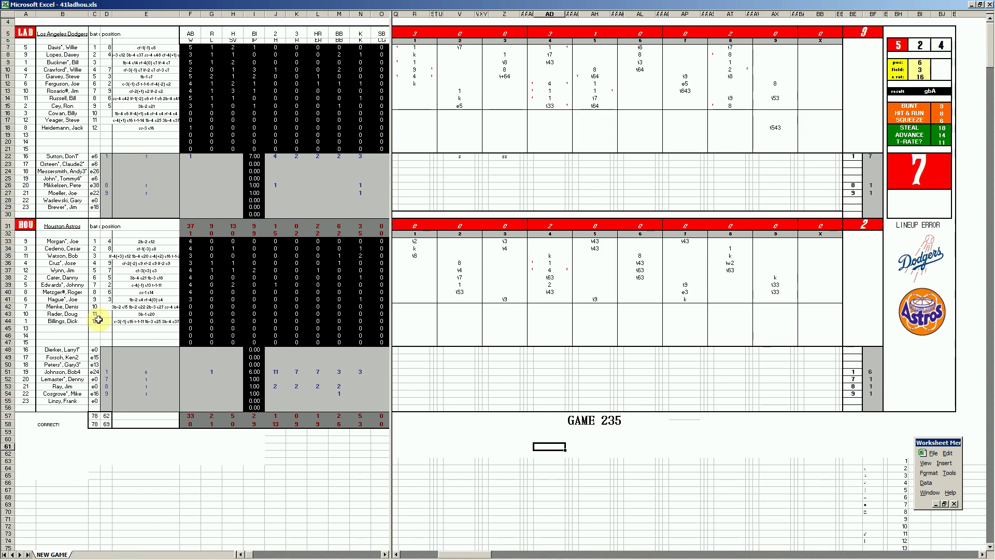
pyautogui.click(111, 373)
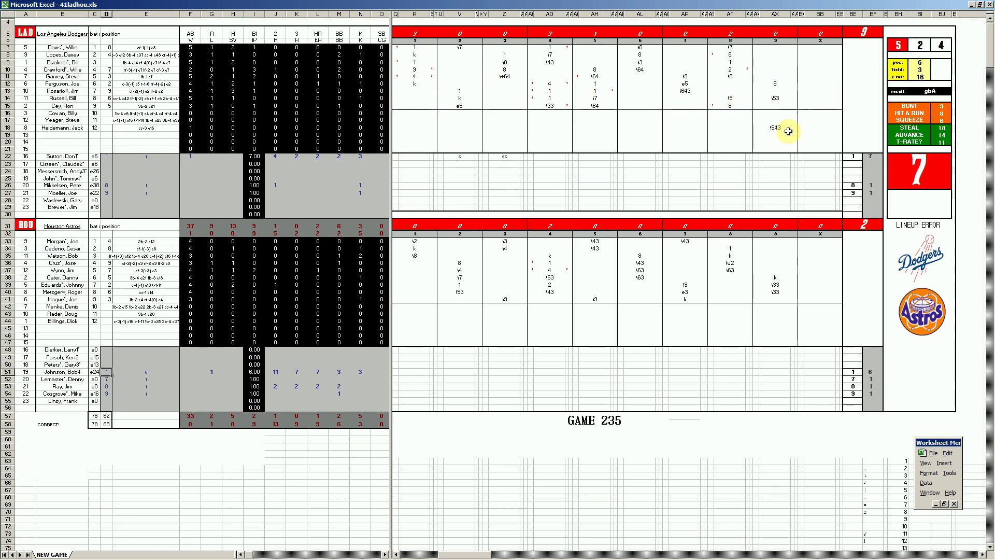
pyautogui.click(553, 275)
pyautogui.click(551, 269)
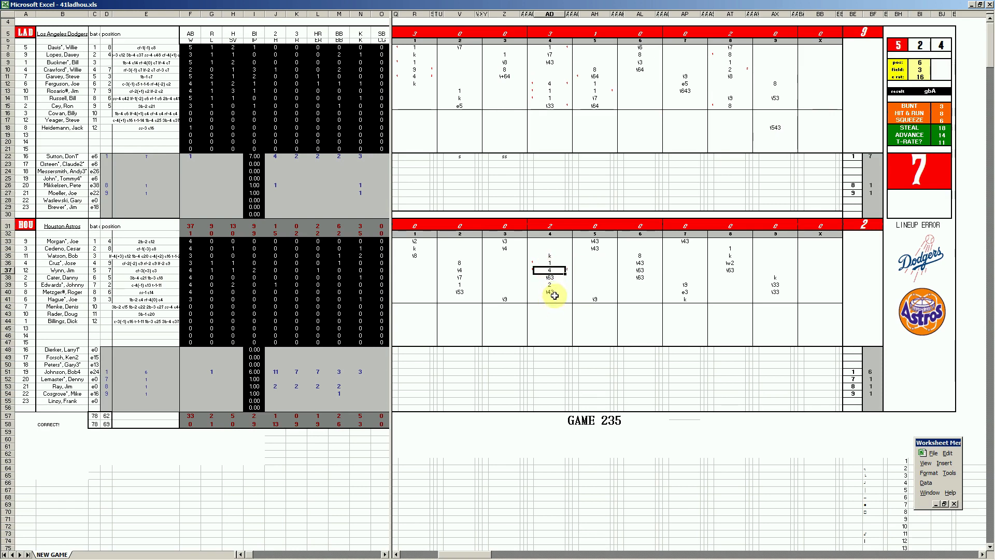
# Close the 41ladhou.xls workbook without saving changes
pyautogui.moveTo(217, 556)
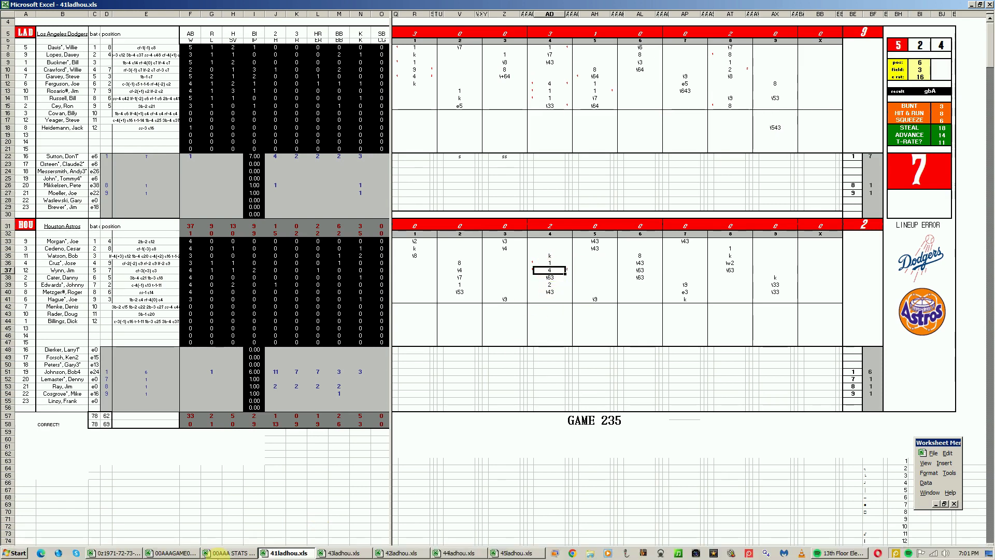
pyautogui.rightClick(271, 554)
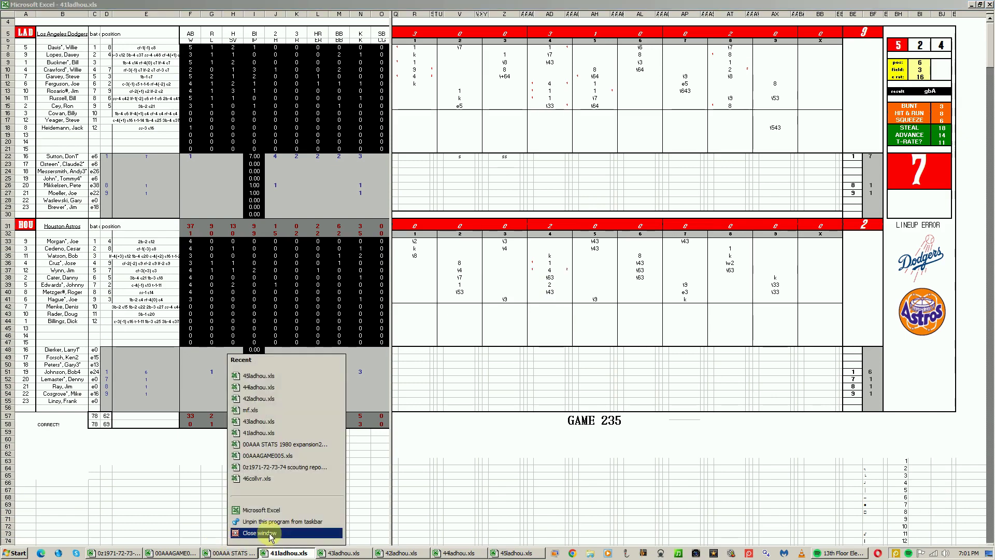
pyautogui.click(270, 533)
pyautogui.click(492, 309)
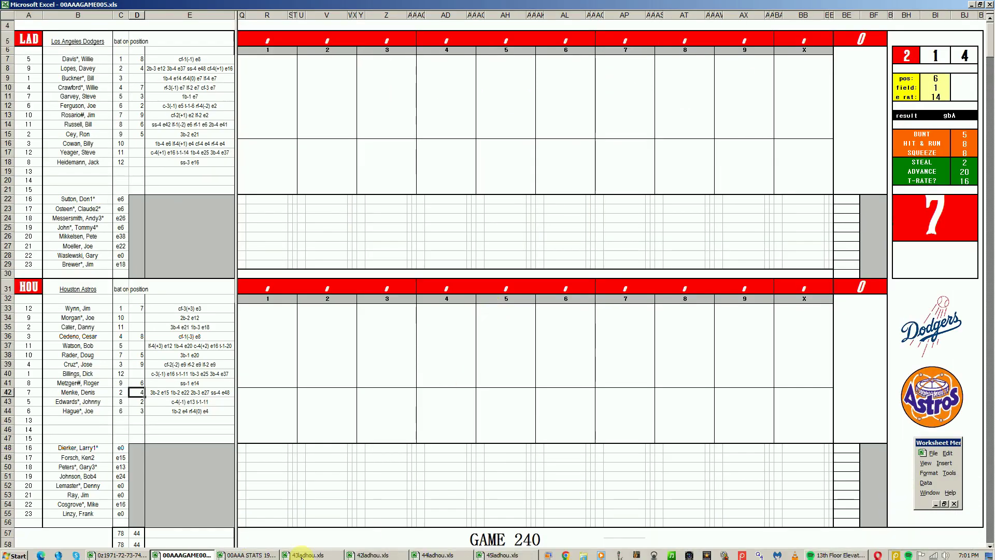
# Review the Game 236 score sheet in 42ladhou.xls, including the Astros' eighth inning, and close the workbook without saving
pyautogui.click(357, 555)
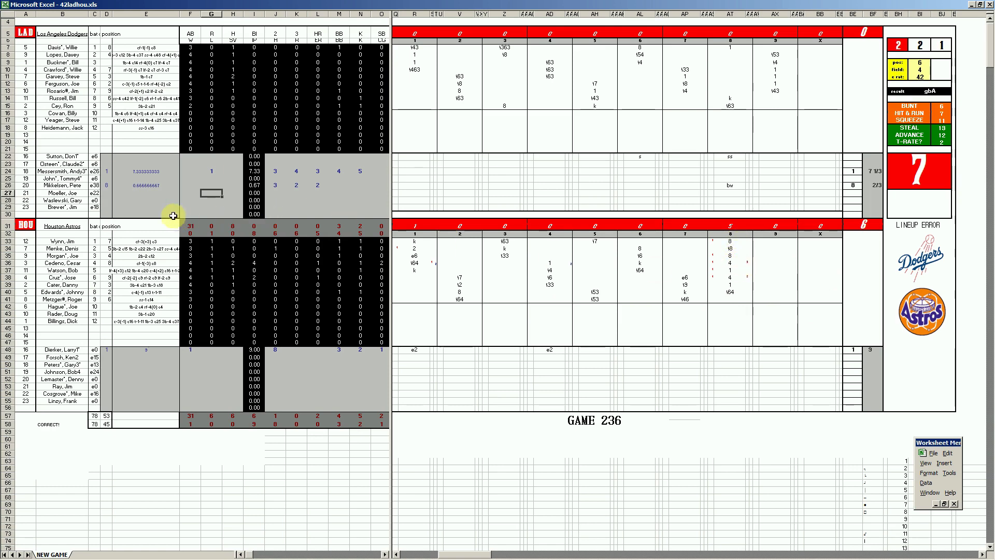
pyautogui.click(728, 264)
pyautogui.click(730, 278)
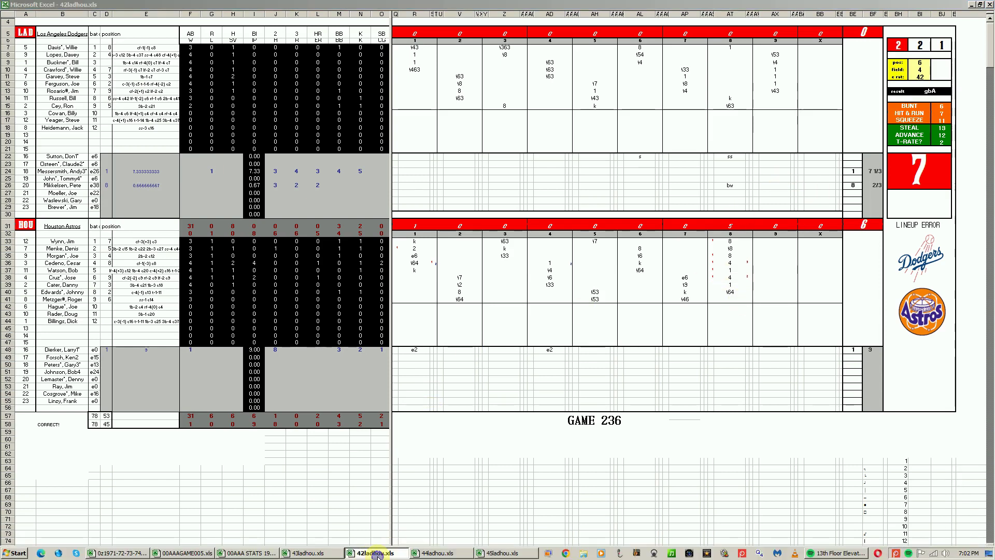
pyautogui.rightClick(369, 554)
pyautogui.click(363, 533)
pyautogui.click(498, 308)
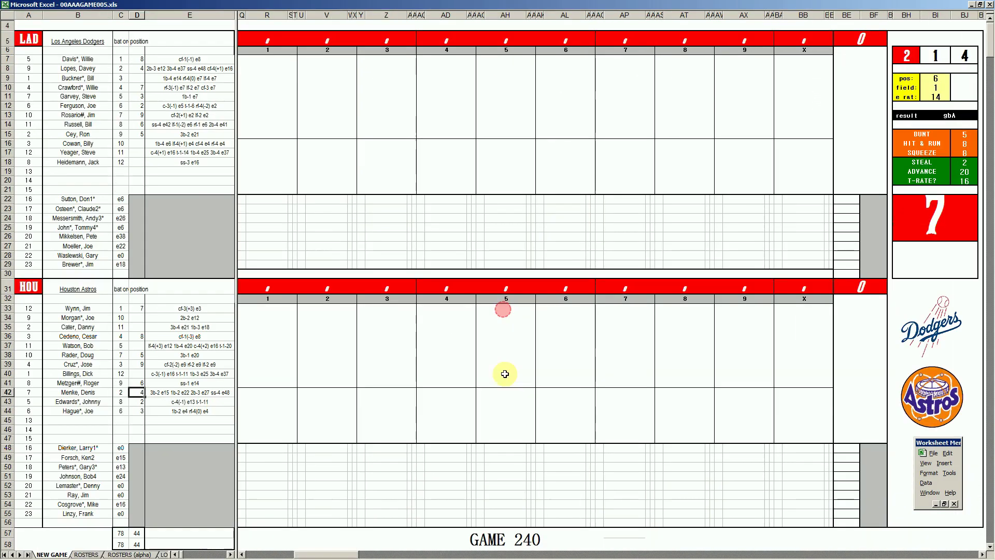
# Review the Game 237 score sheet in 43ladhou.xls and close the workbook without saving
pyautogui.click(357, 553)
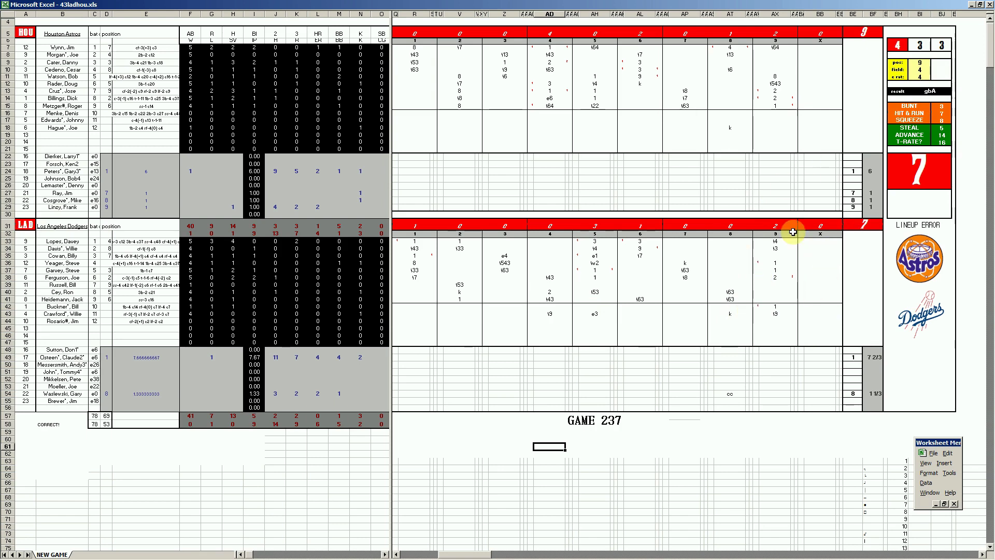
pyautogui.moveTo(303, 556)
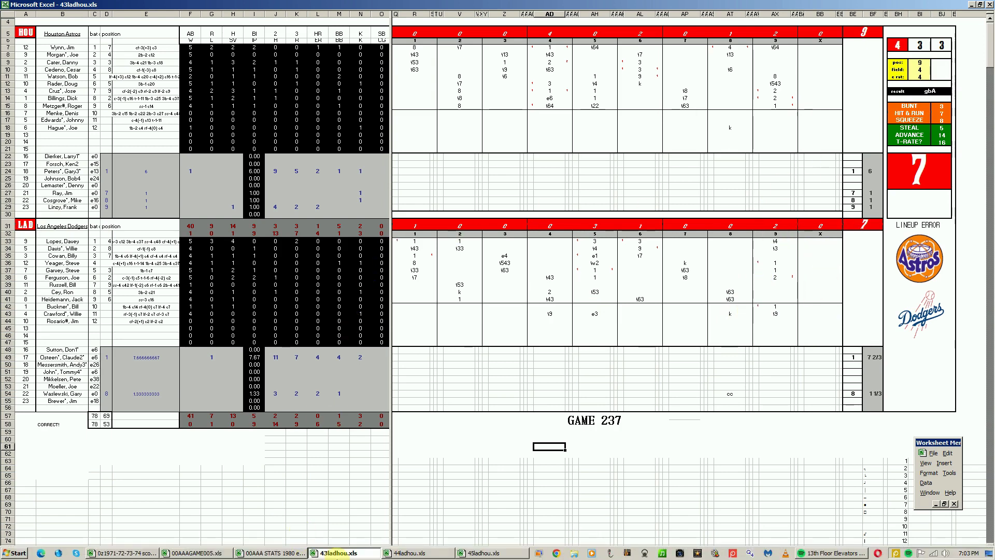
pyautogui.rightClick(324, 555)
pyautogui.click(333, 533)
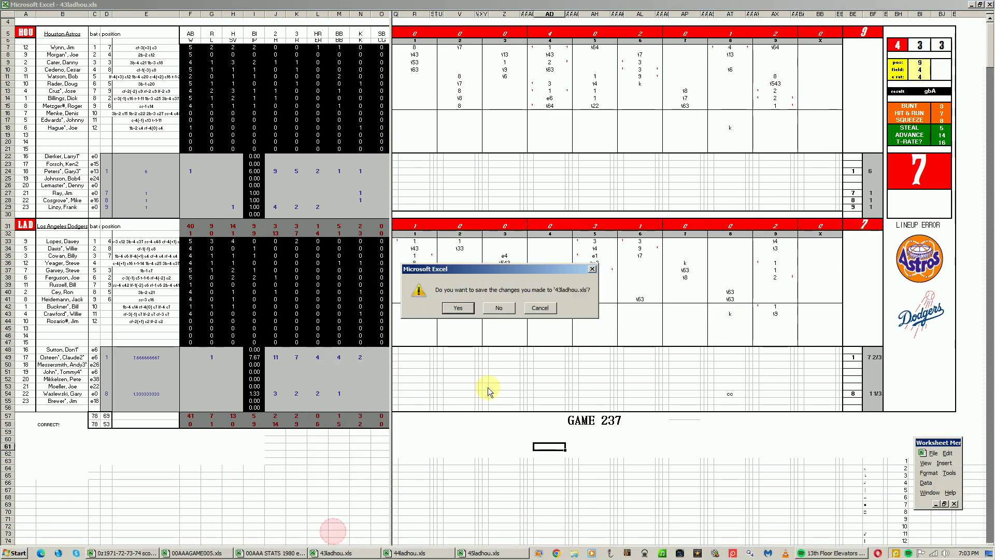
pyautogui.click(507, 309)
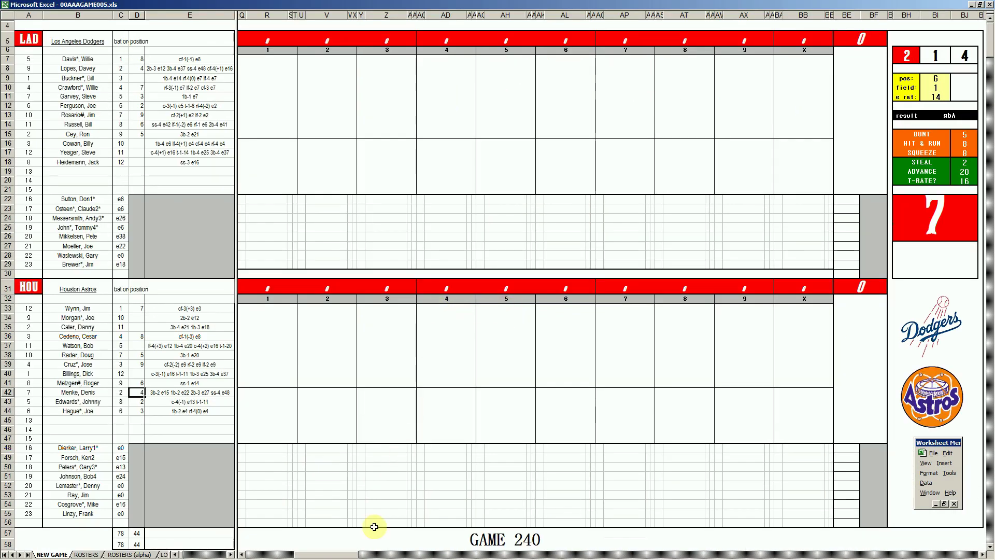
# Review the Game 238 score sheet in 44ladhou.xls and close the workbook without saving
pyautogui.moveTo(373, 557)
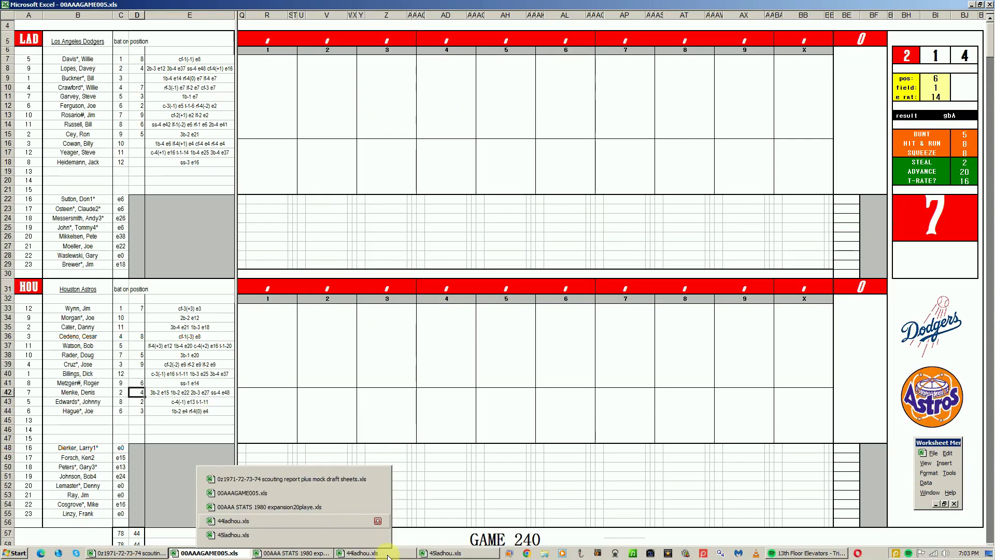
pyautogui.click(391, 555)
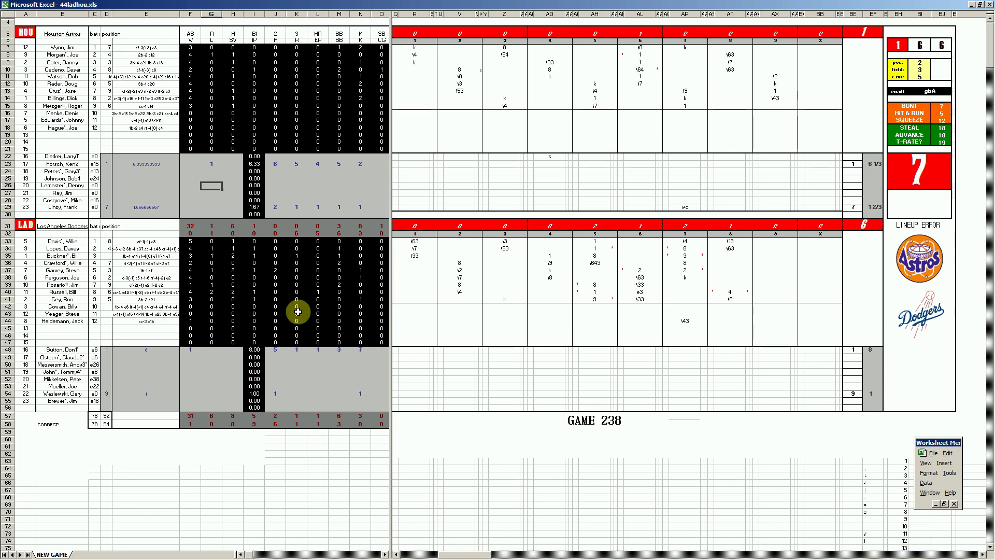
pyautogui.click(195, 363)
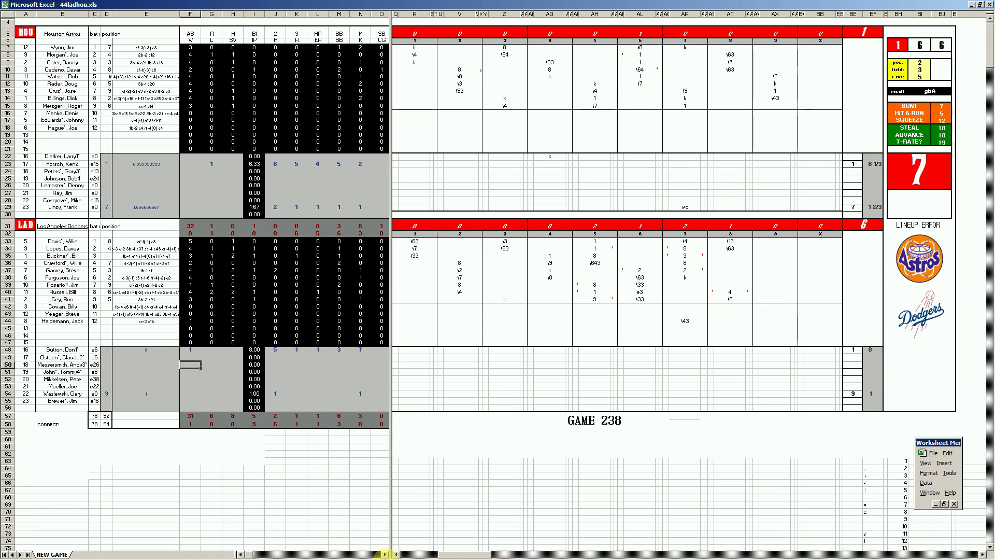
pyautogui.rightClick(364, 554)
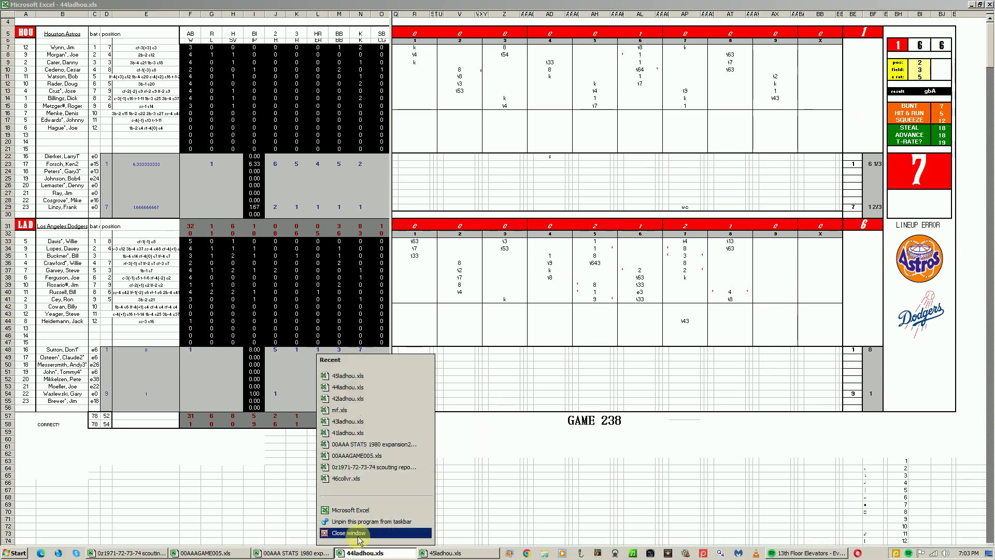
pyautogui.click(348, 535)
pyautogui.click(499, 308)
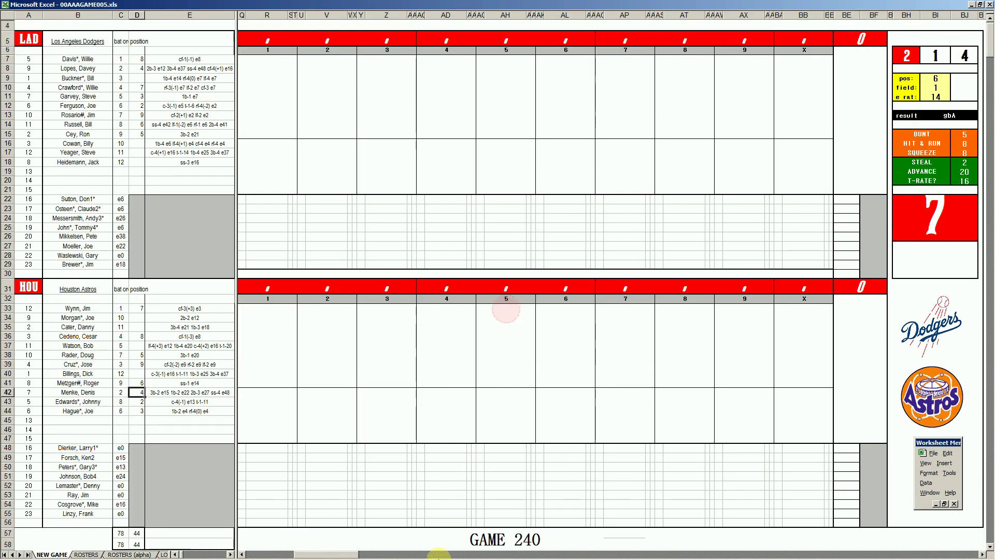
# Review the Game 239 score sheet in 45ladhou.xls and close the workbook without saving
pyautogui.click(409, 553)
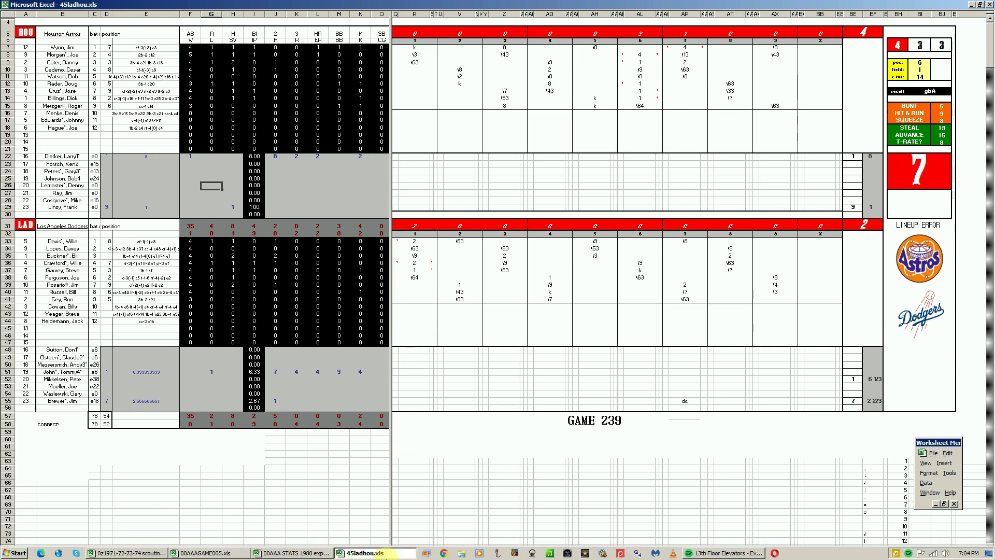
pyautogui.rightClick(374, 554)
pyautogui.click(369, 536)
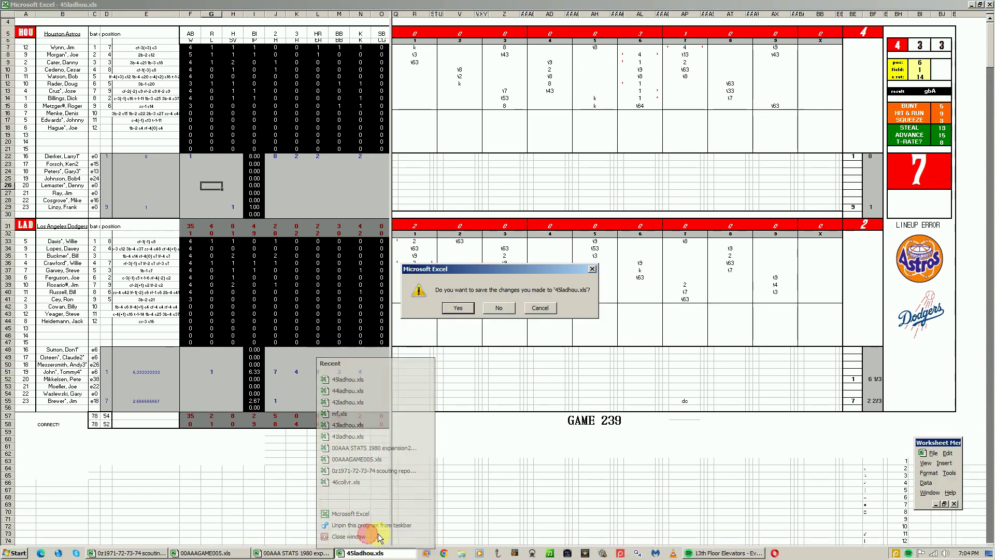
pyautogui.click(505, 309)
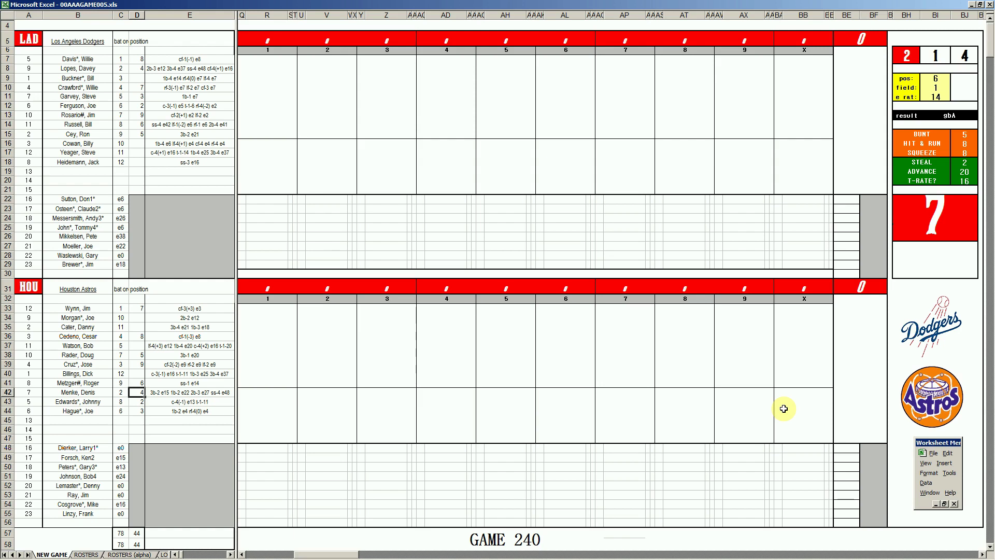
# Sort the Astros lineup by batting order and mark both starting pitchers with 1 in cells BE24 and BE51
pyautogui.press('Up')
pyautogui.hotkey('ctrl', 's')
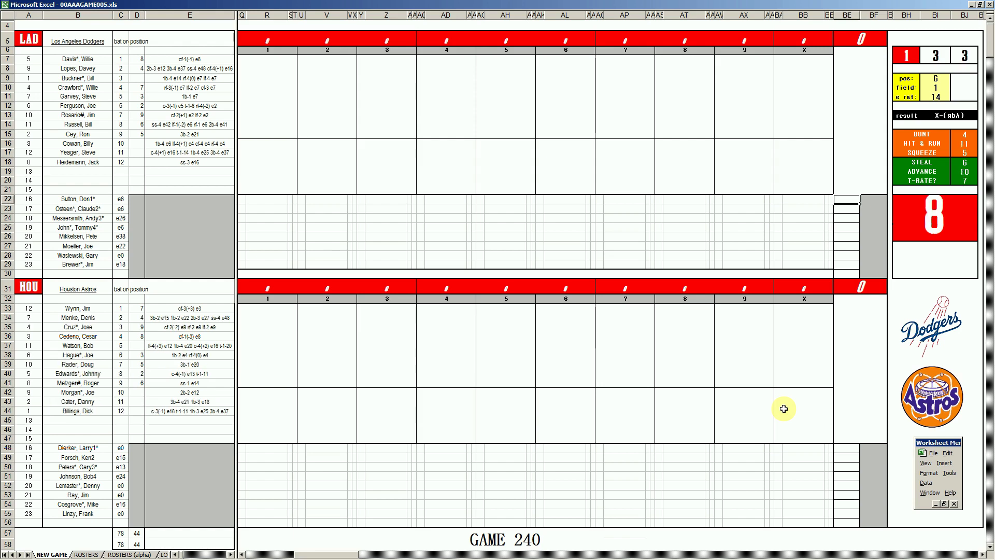
pyautogui.press('Down')
pyautogui.press('Down')
pyautogui.write('1')
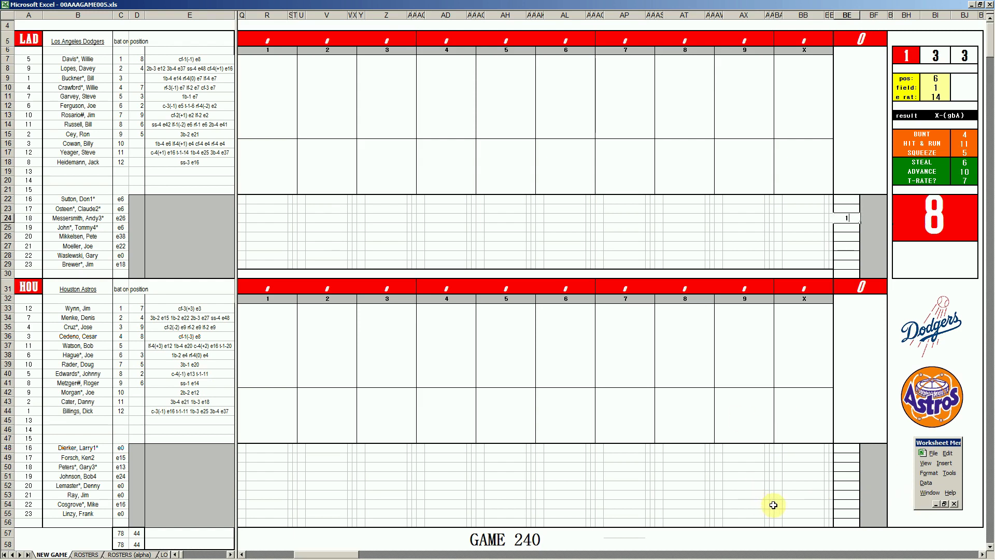
pyautogui.click(840, 476)
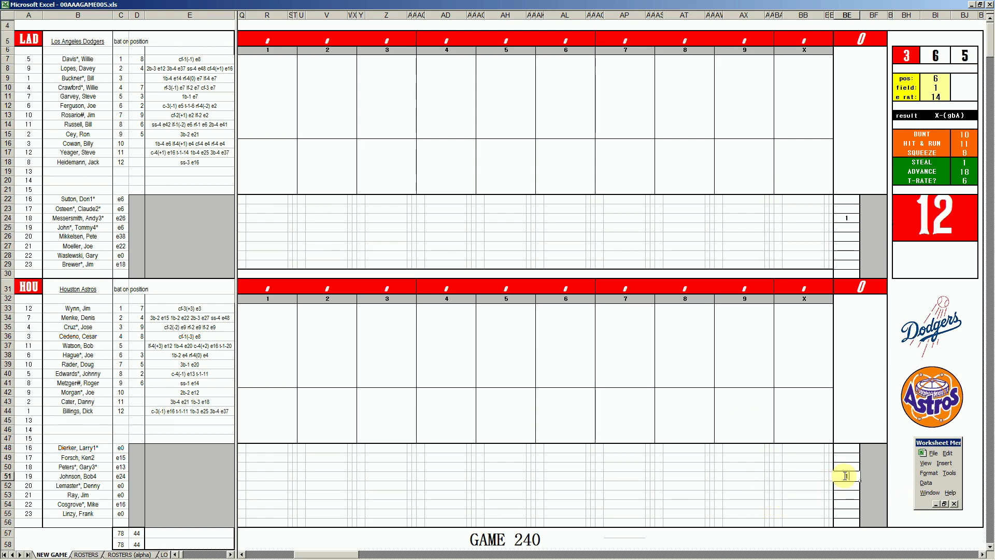
pyautogui.write('1')
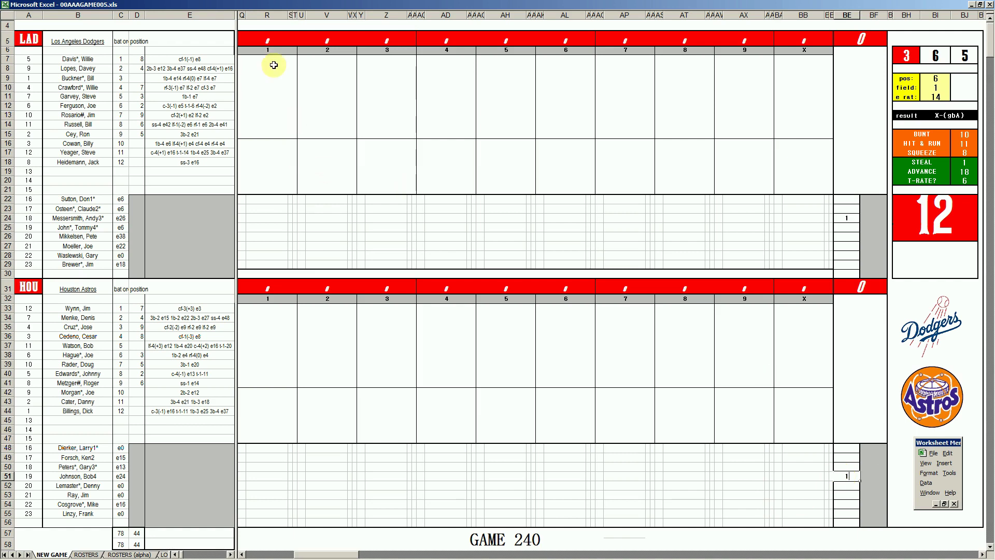
# Set the fielding lookup to position 9 with a field rating of 2
pyautogui.click(273, 59)
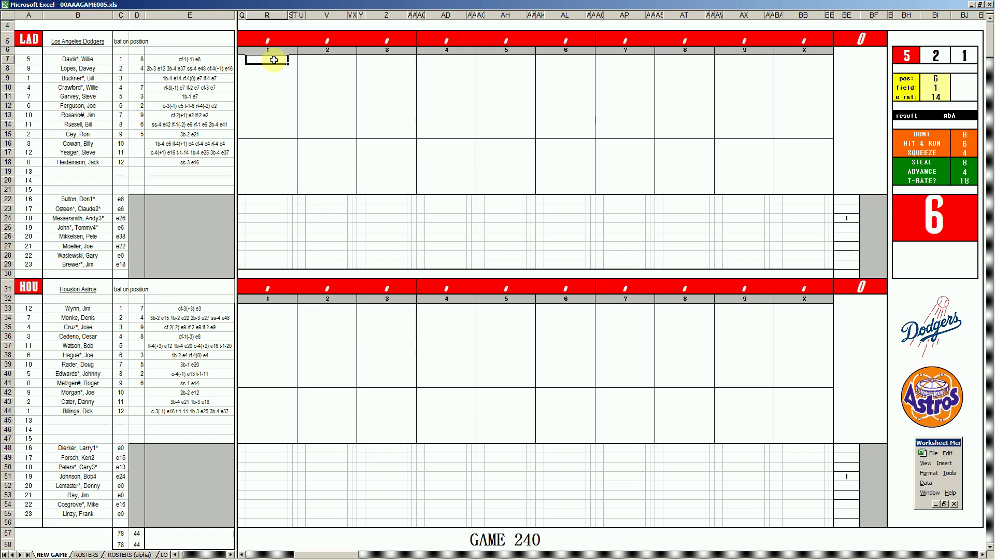
pyautogui.press('Tab')
pyautogui.write('9')
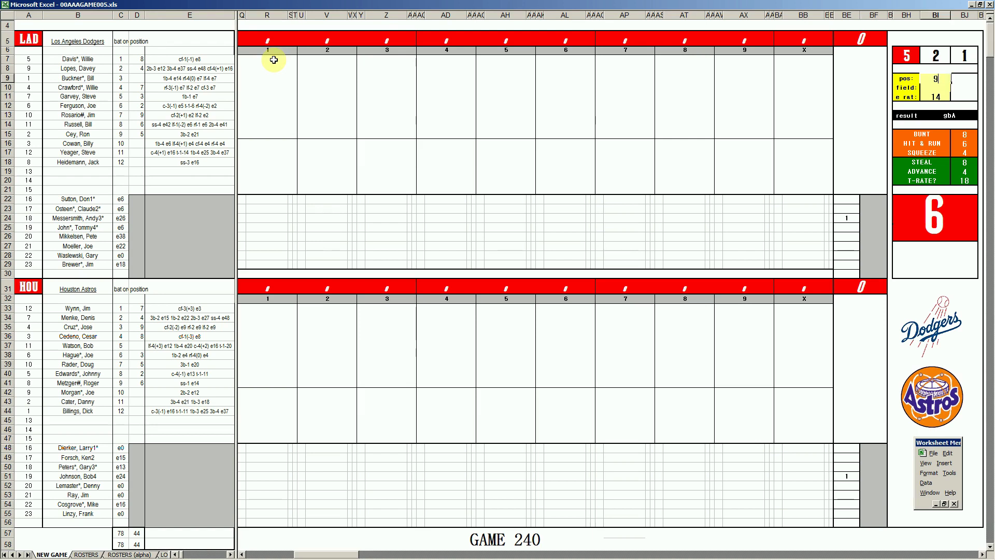
pyautogui.press('Return')
pyautogui.write('2')
pyautogui.press('Return')
# Record the first-inning results of the first three Dodgers batters in R7 to R9 as ₩9, ₩7 and ₩43
pyautogui.doubleClick(262, 62)
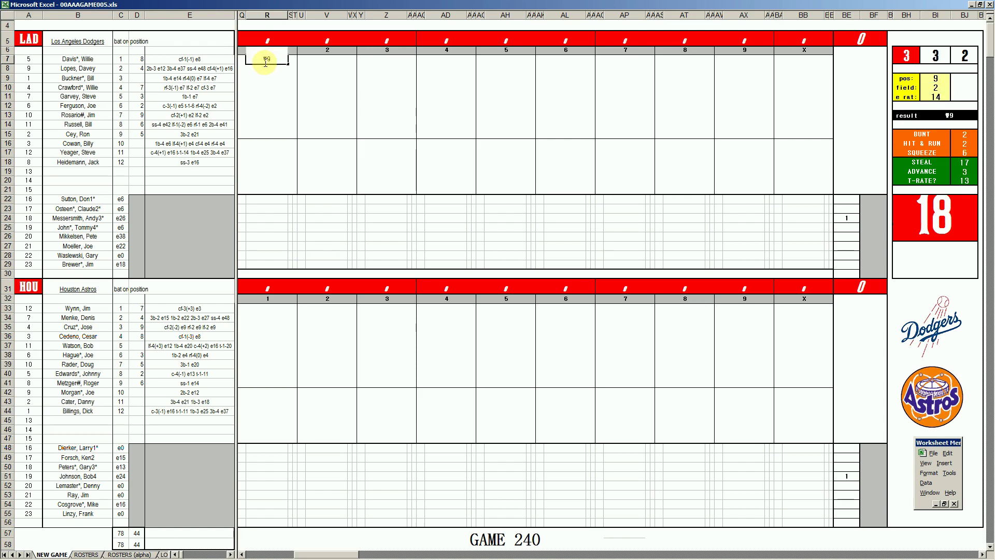
pyautogui.press('Return')
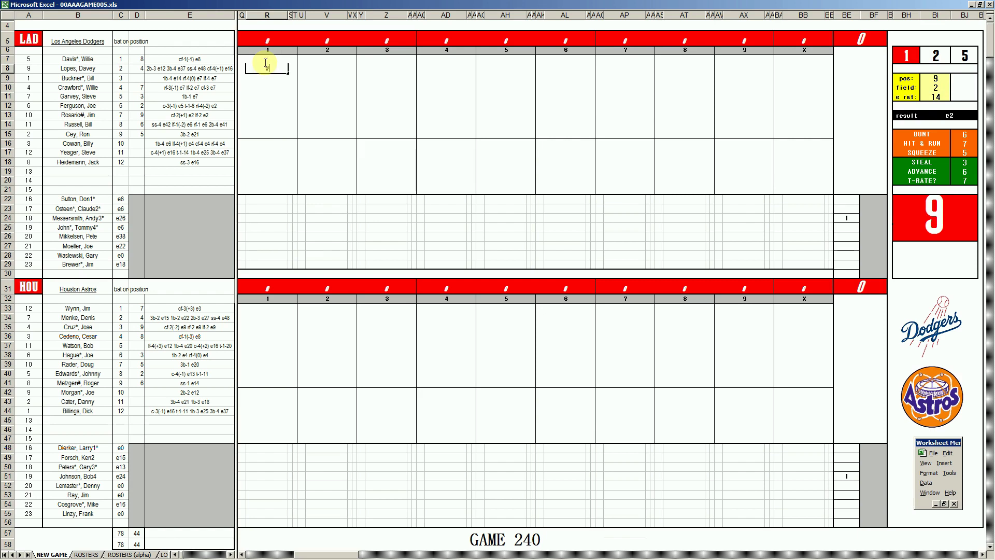
pyautogui.press('Return')
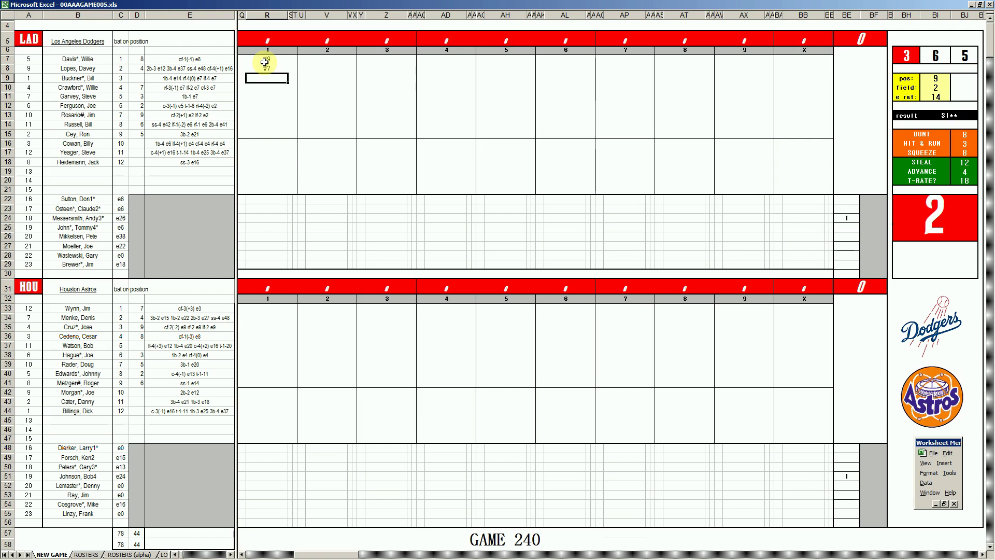
pyautogui.write('#43')
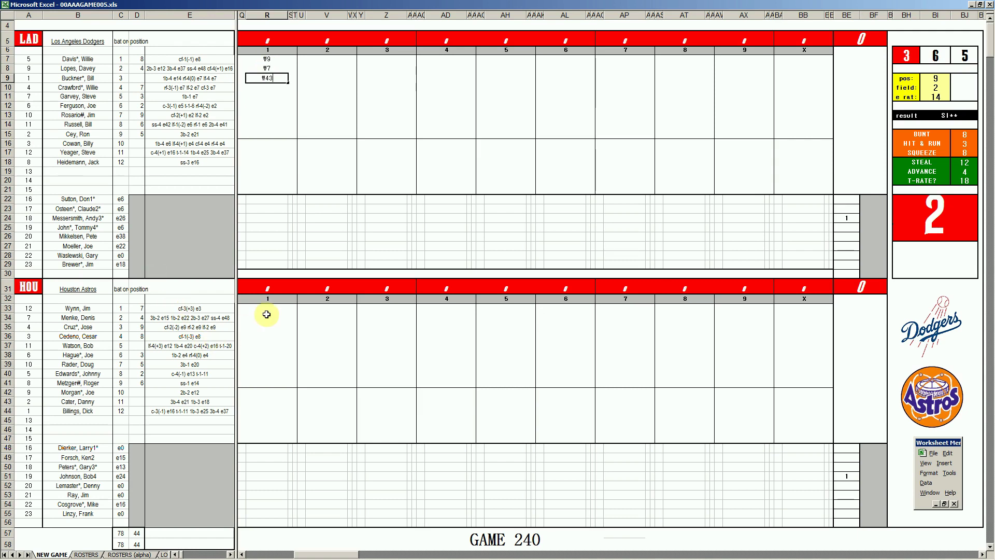
# Record the first-inning results of the first two Astros batters in R33 and R34, entering ₩63 for the second
pyautogui.click(267, 309)
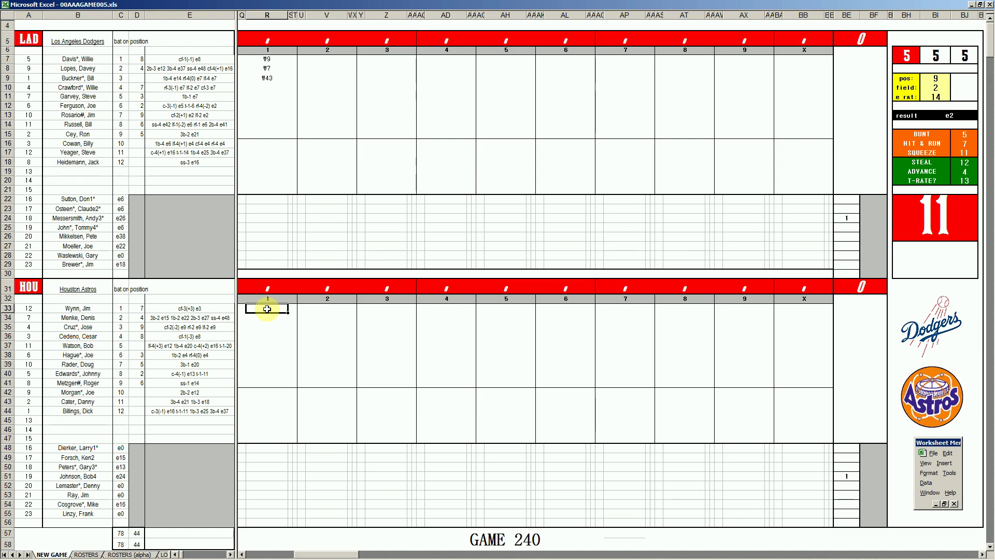
pyautogui.press('Return')
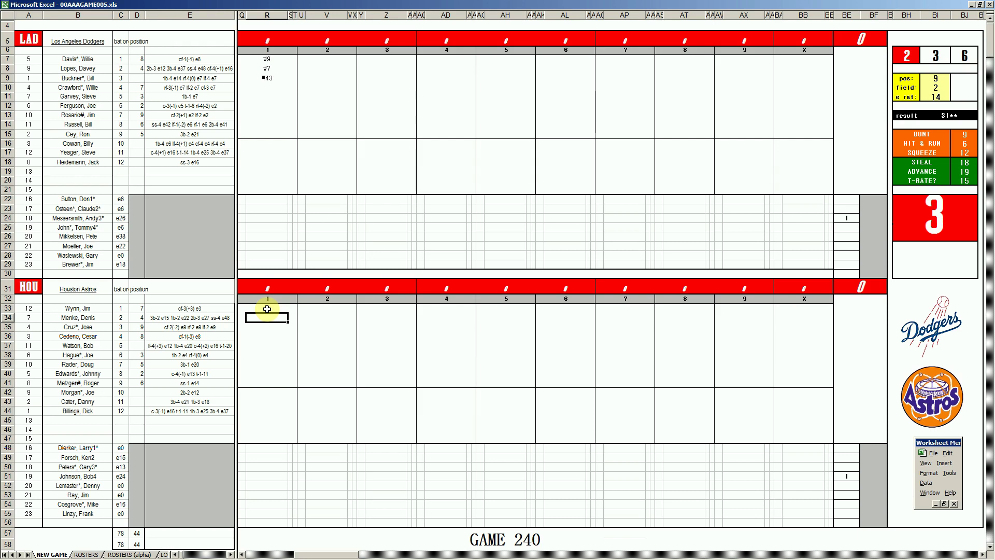
pyautogui.write('63')
pyautogui.press('Return')
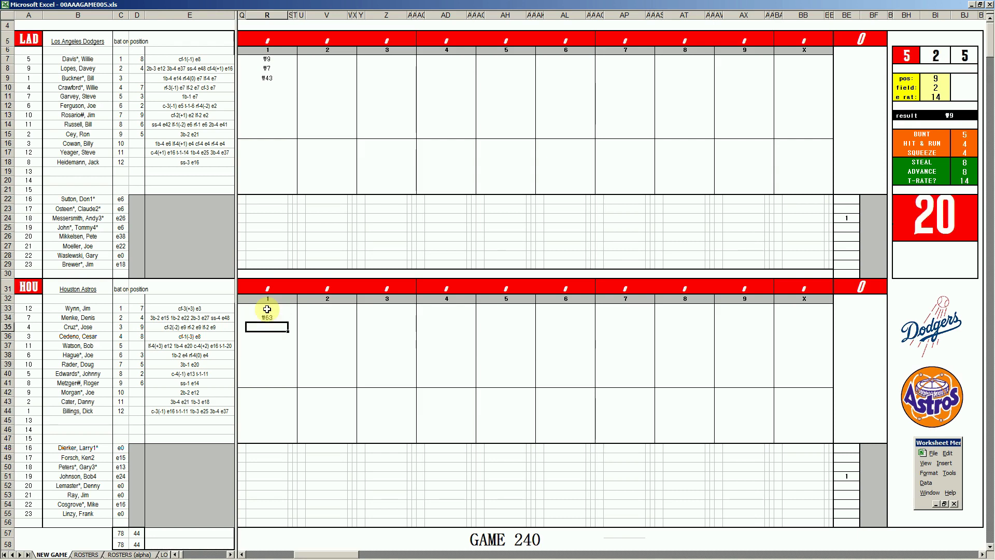
# Record the first-inning results of the next three Astros batters in R35 to R37 as k, 8 and ₩9
pyautogui.write('k')
pyautogui.press('Return')
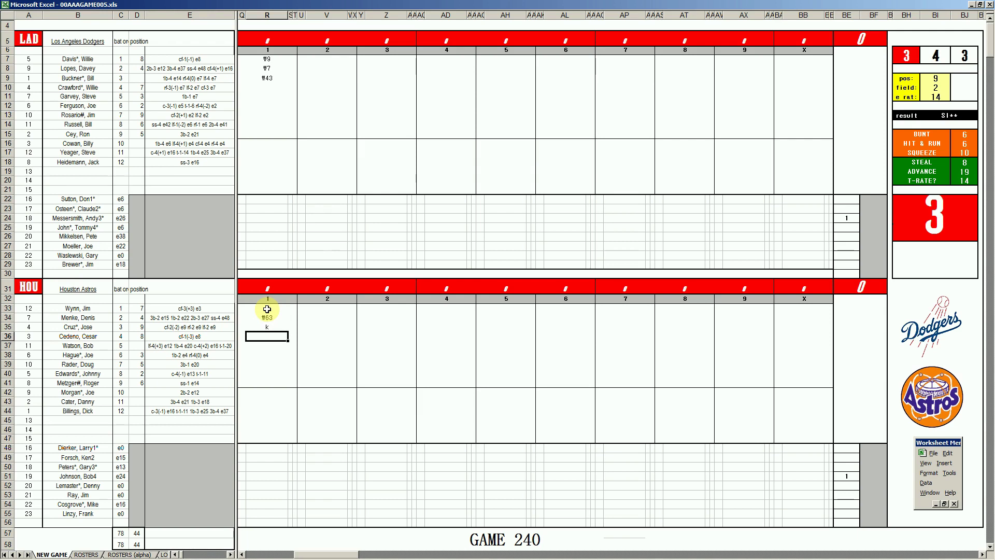
pyautogui.write('8')
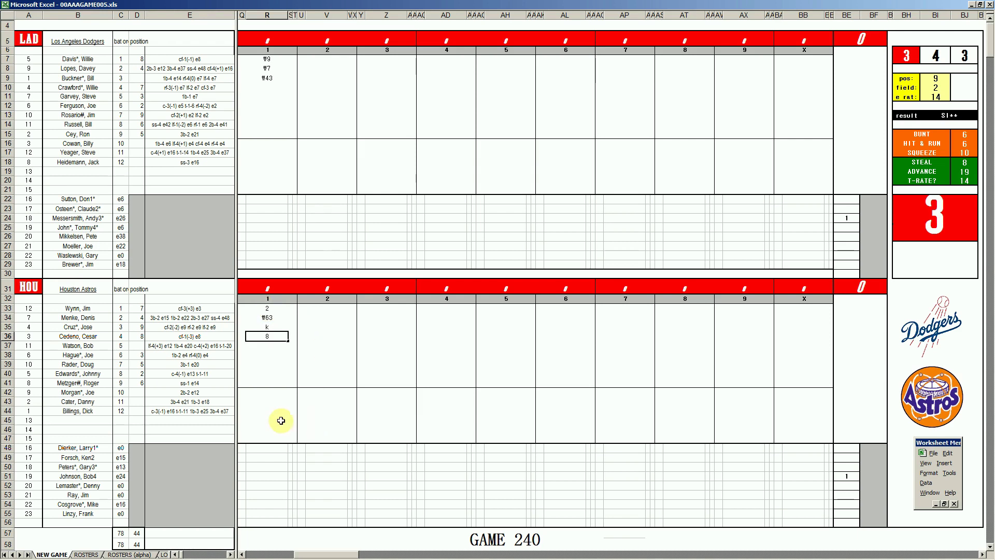
pyautogui.press('Return')
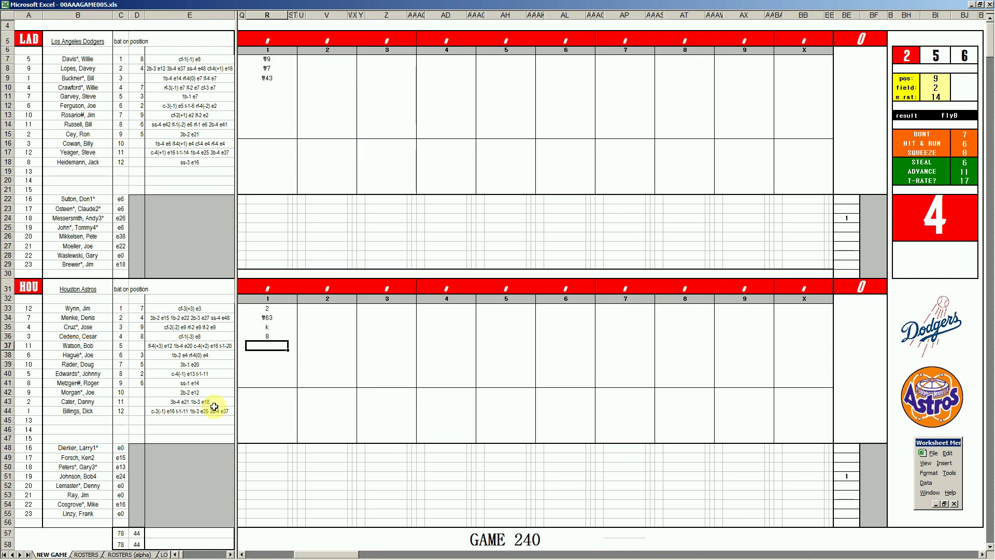
pyautogui.write('\\9')
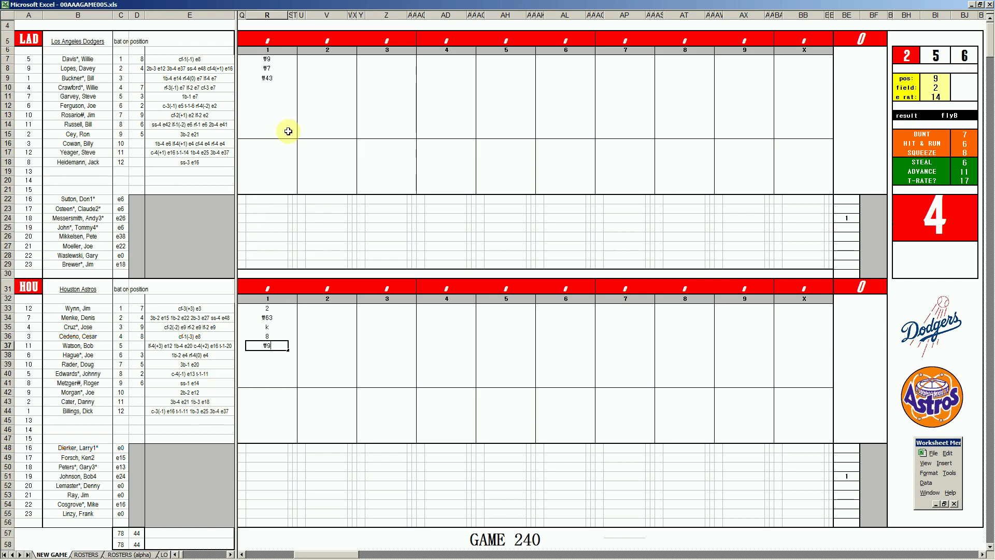
# Record the second-inning Dodgers results in V10 to V12 as k, ₩63 and k
pyautogui.click(316, 88)
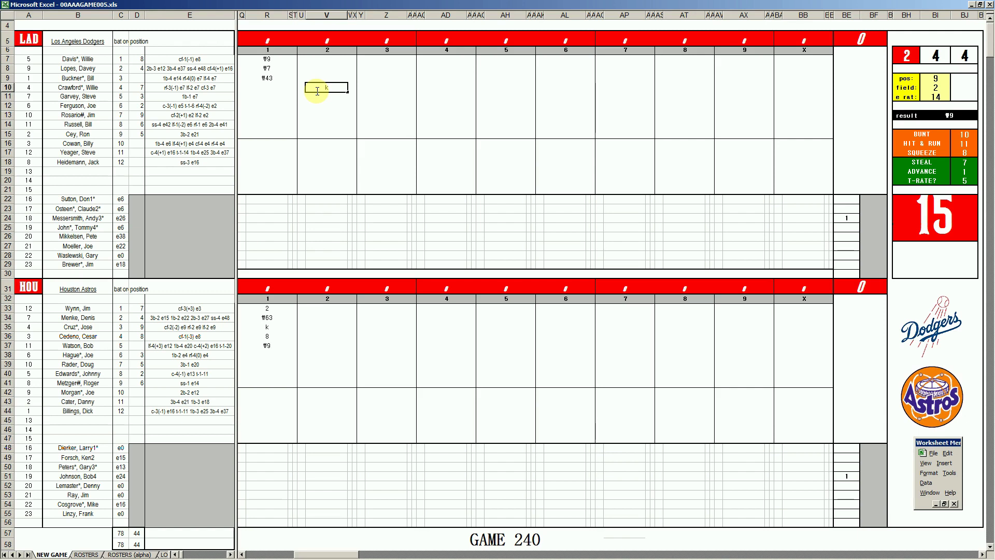
pyautogui.click(318, 96)
pyautogui.write('\\63')
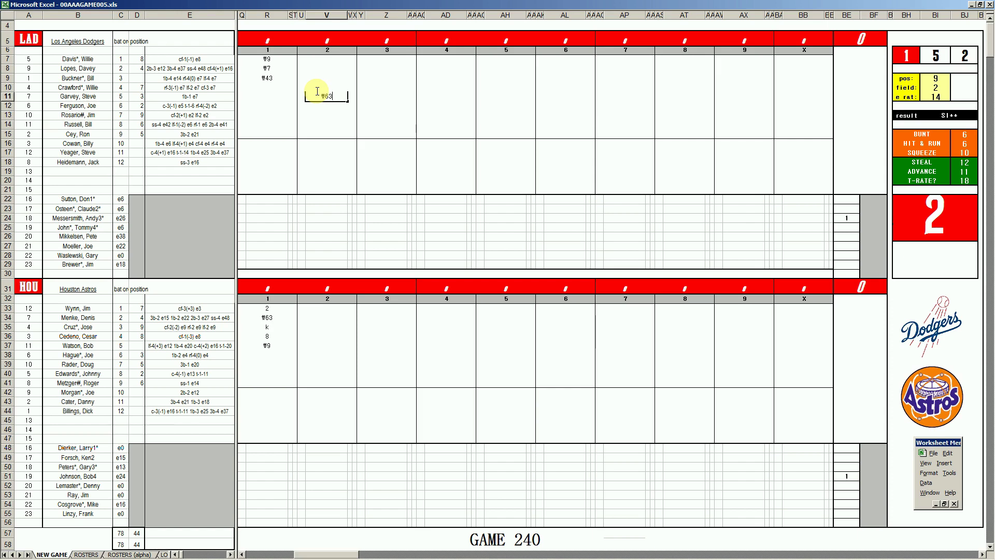
pyautogui.press('Return')
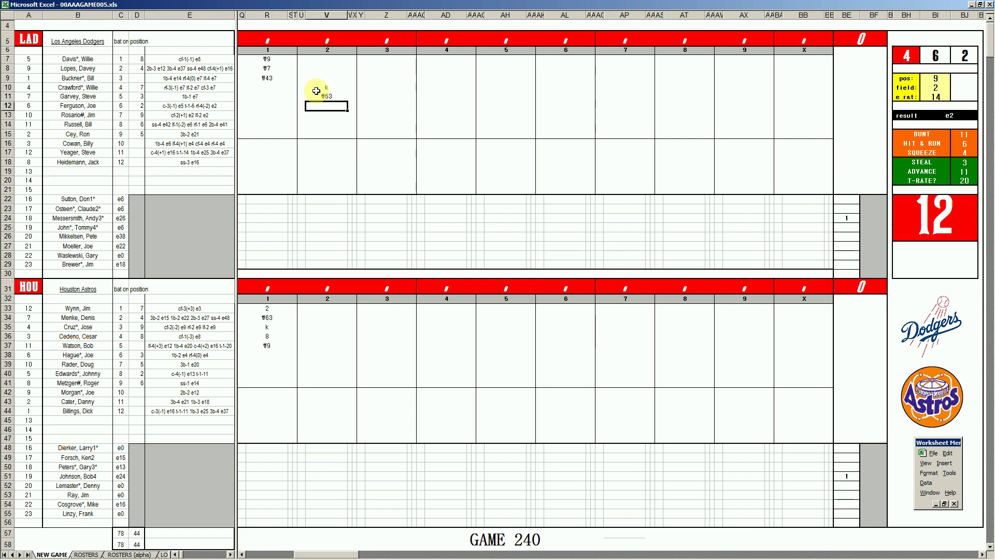
pyautogui.write('k')
# Record the second-inning Astros results in V38 to V41 as k, 2, 1 and 8, marking the run and RBI beside V39 and V40
pyautogui.click(313, 355)
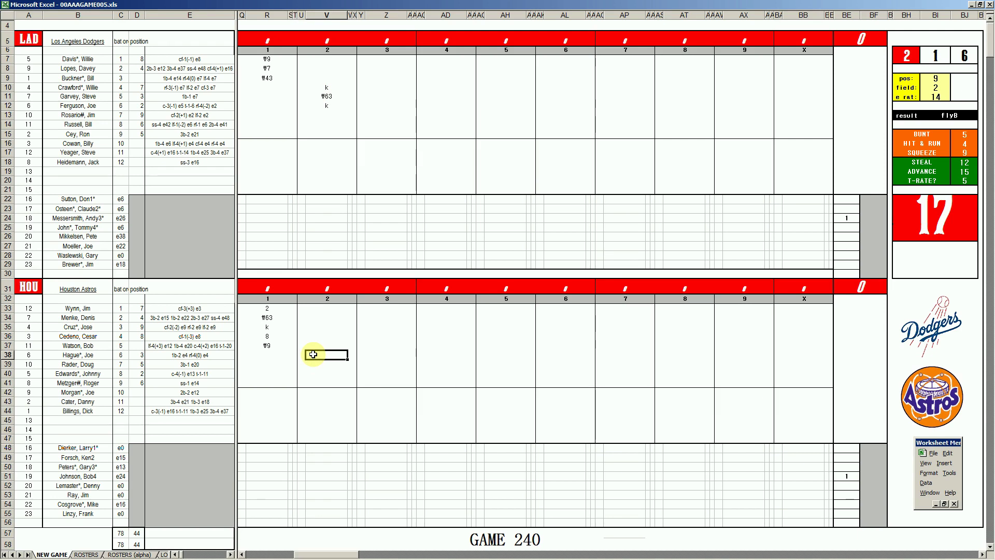
pyautogui.write('k')
pyautogui.press('Return')
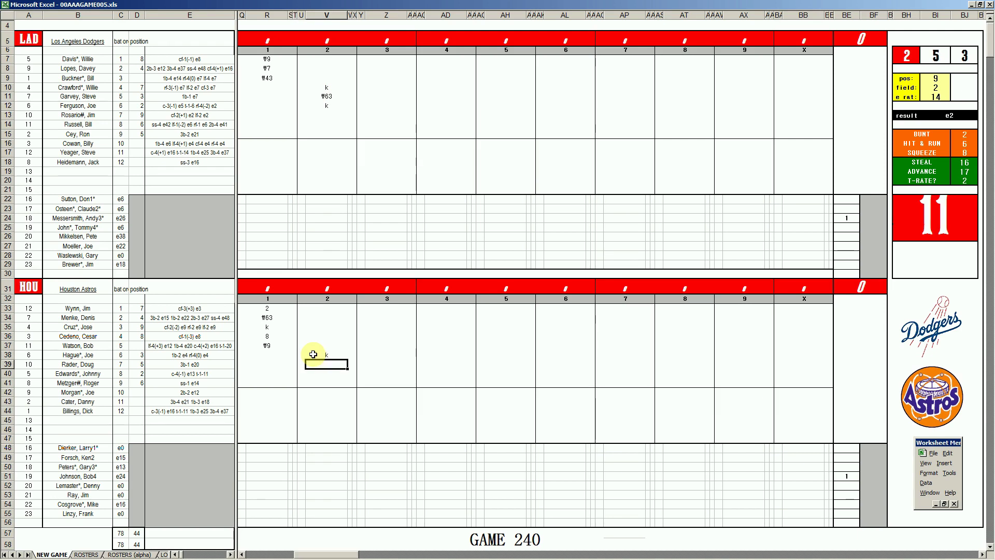
pyautogui.write('2')
pyautogui.press('Return')
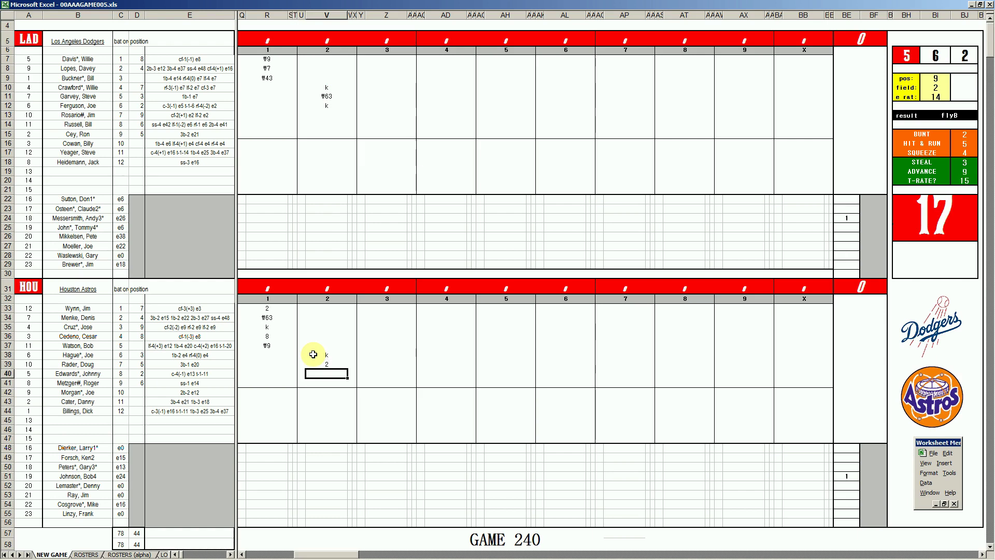
pyautogui.write('1')
pyautogui.press('Return')
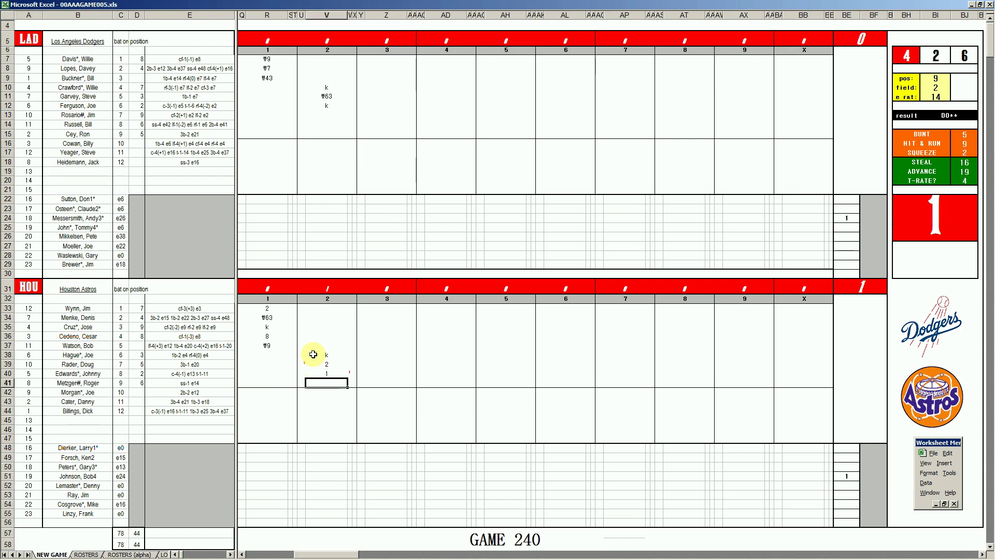
pyautogui.write('8')
pyautogui.press('Return')
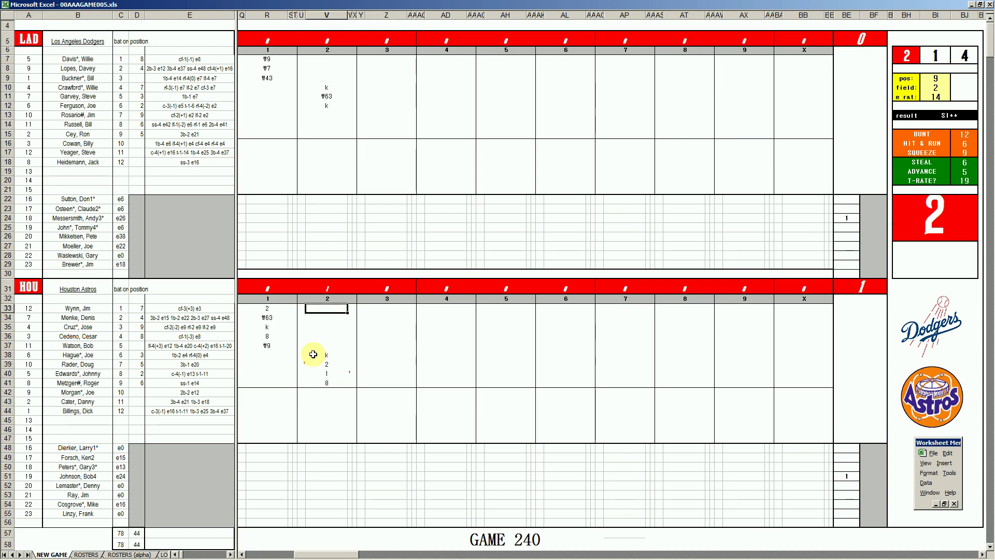
# Record the second-inning results at the top of the Astros order in V33 to V35 as k, 8 and ₩13
pyautogui.write('k')
pyautogui.press('Return')
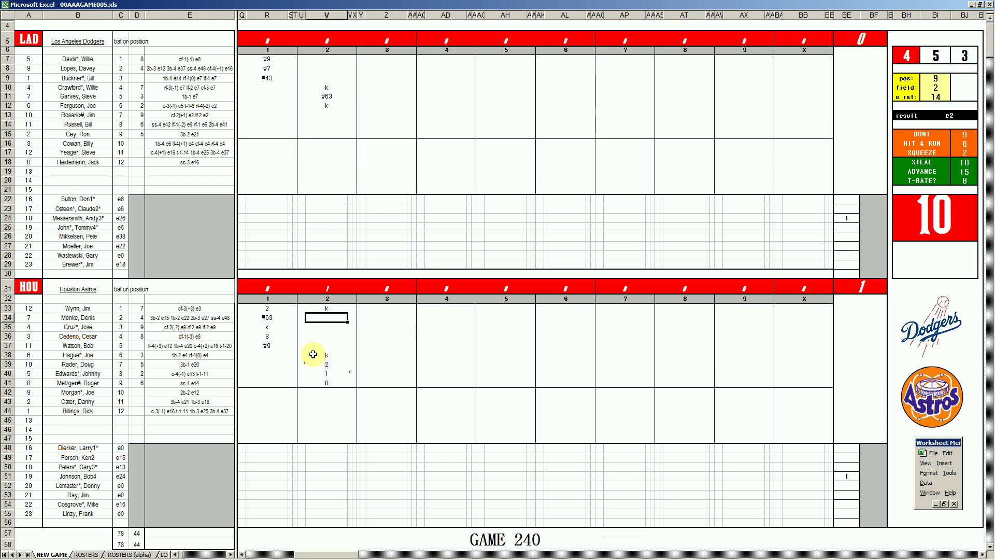
pyautogui.write('8')
pyautogui.press('Return')
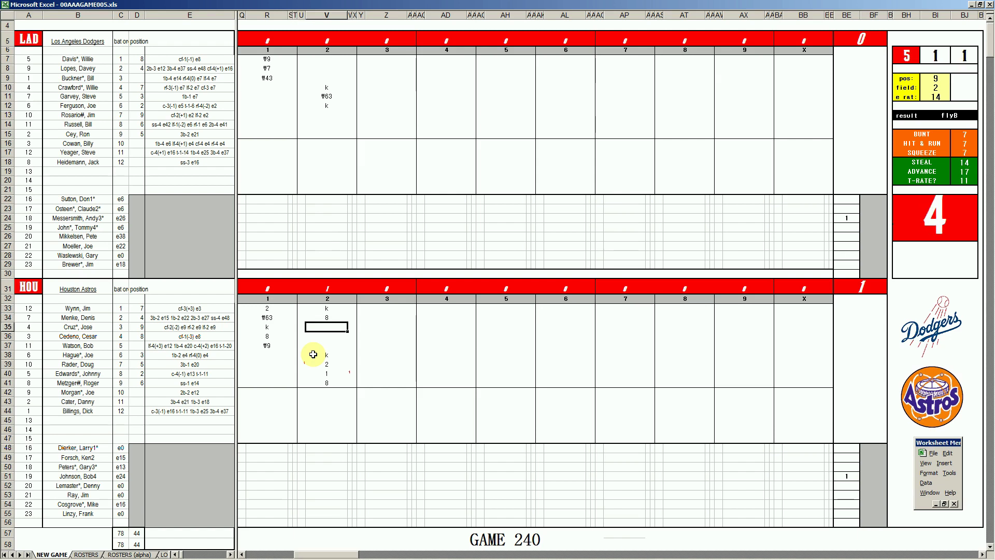
pyautogui.write('\\13')
# Record the third-inning Dodgers results in Z13 to Z15 as 8, ₩43 and ₩43
pyautogui.click(379, 112)
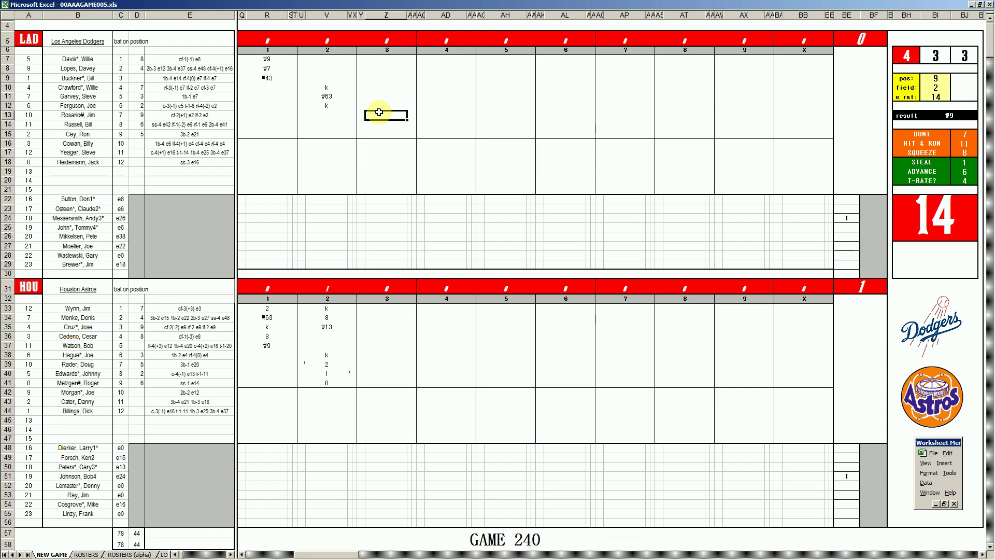
pyautogui.write('8')
pyautogui.press('Return')
pyautogui.write('\\43')
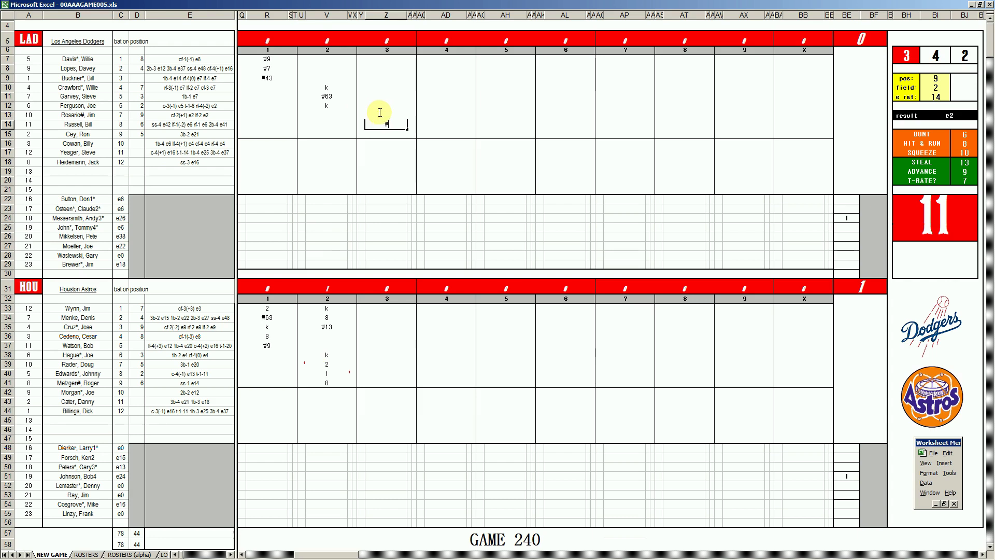
pyautogui.press('Return')
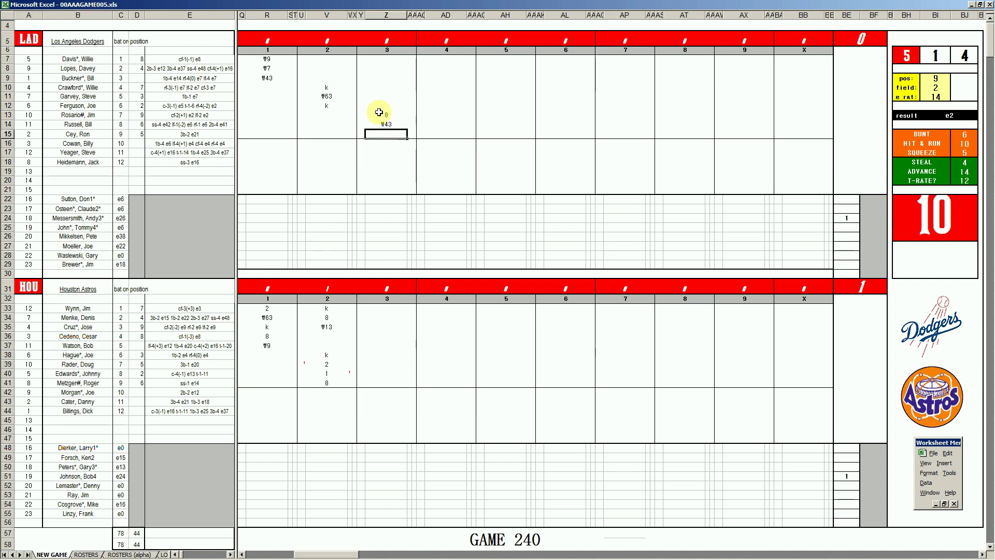
pyautogui.write('\\43')
pyautogui.press('Return')
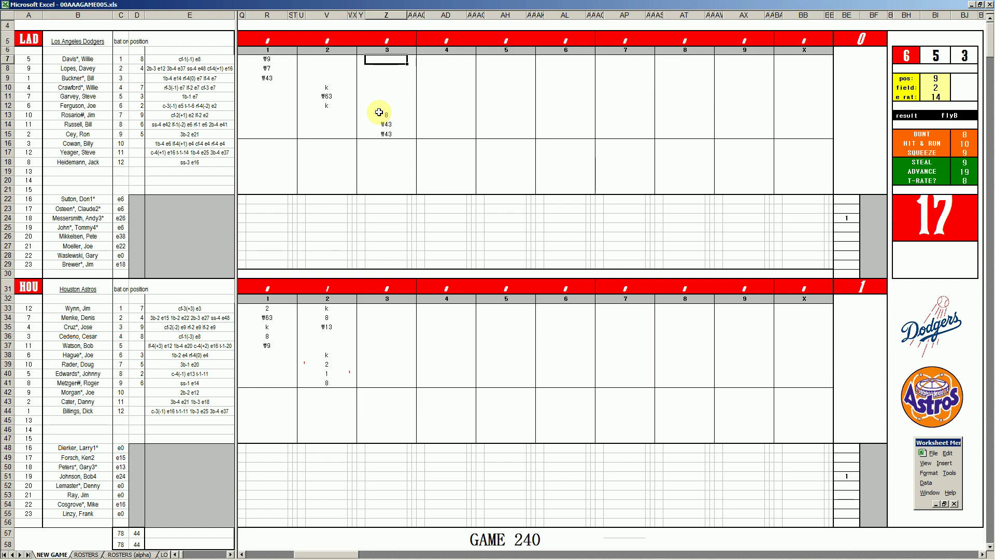
# Enter the Dodgers leadoff batter's third-inning result 1 in Z7, with RBI mark 1 in AA7 and run mark 1 in Y13
pyautogui.write('1')
pyautogui.press('Return')
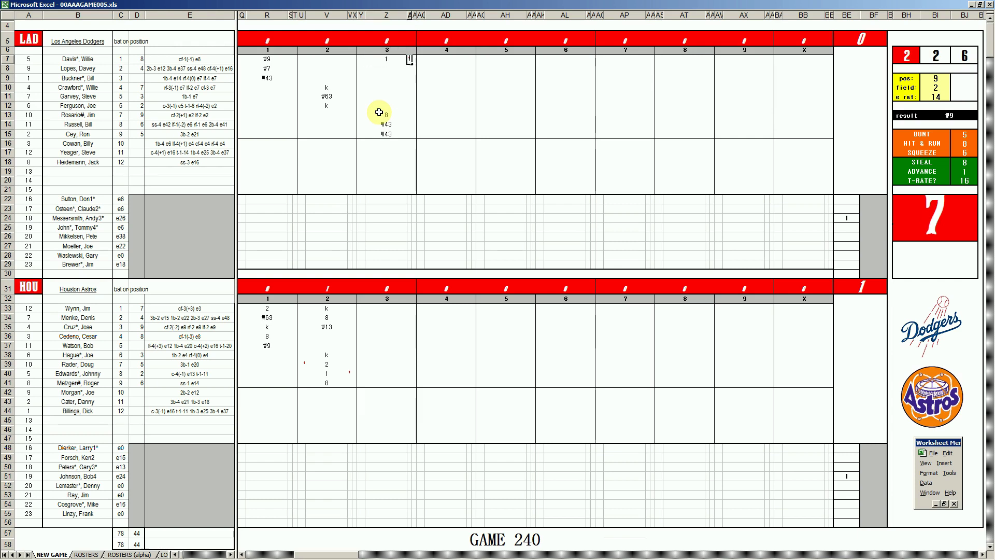
pyautogui.press('Down')
pyautogui.press('Down')
pyautogui.press('Down')
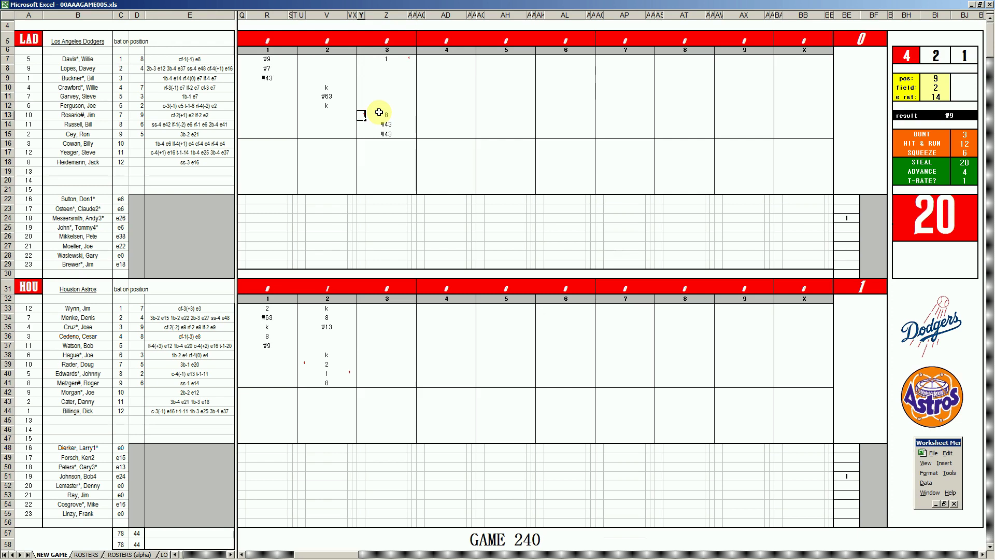
# Enter s in Z22, in the third-inning column of the first Dodgers pitcher row
pyautogui.click(391, 67)
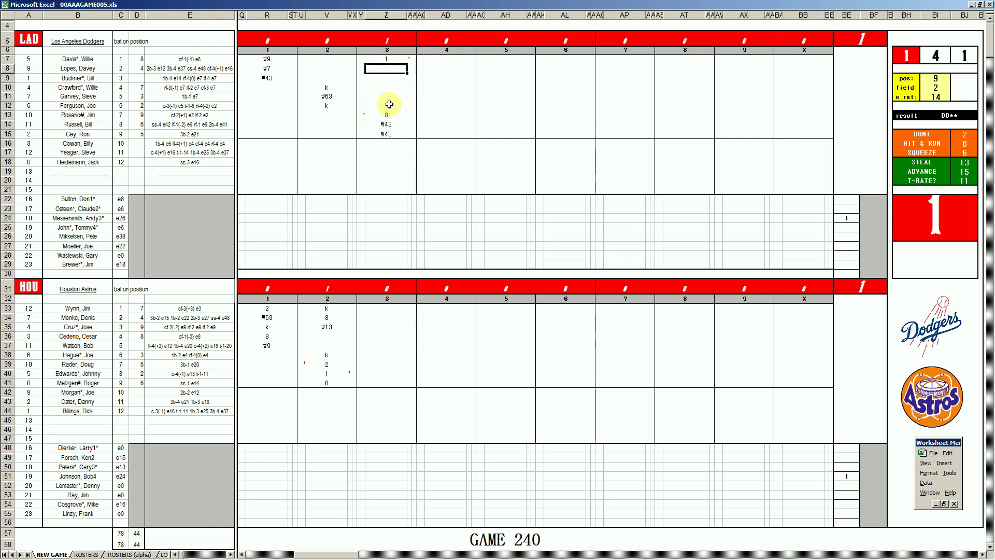
pyautogui.press('Down')
pyautogui.press('Down')
pyautogui.press('Down')
pyautogui.press('Down')
pyautogui.press('Down')
pyautogui.press('Down')
pyautogui.press('Down')
pyautogui.press('Down')
pyautogui.press('Down')
pyautogui.press('Down')
pyautogui.press('Down')
pyautogui.press('Down')
pyautogui.press('Down')
pyautogui.press('Down')
pyautogui.press('Down')
pyautogui.press('Up')
pyautogui.write('s')
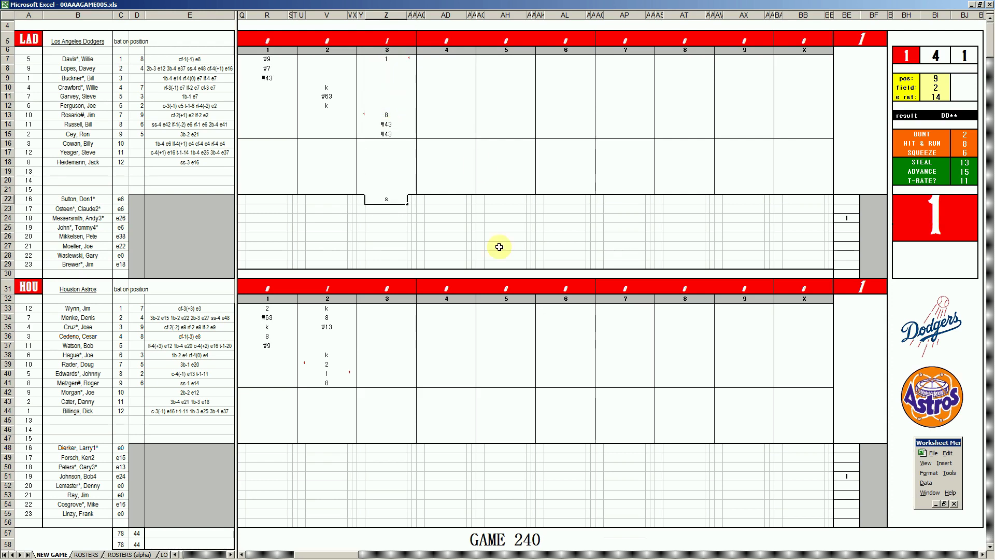
# Set the fielding lookup to position 4 with a field rating of 3
pyautogui.click(381, 337)
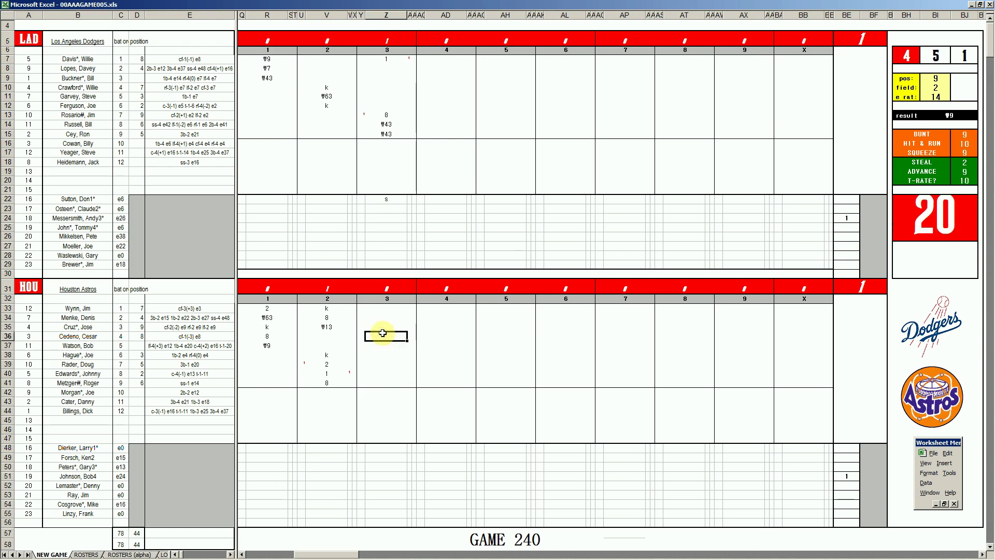
pyautogui.hotkey('ctrl', 'f')
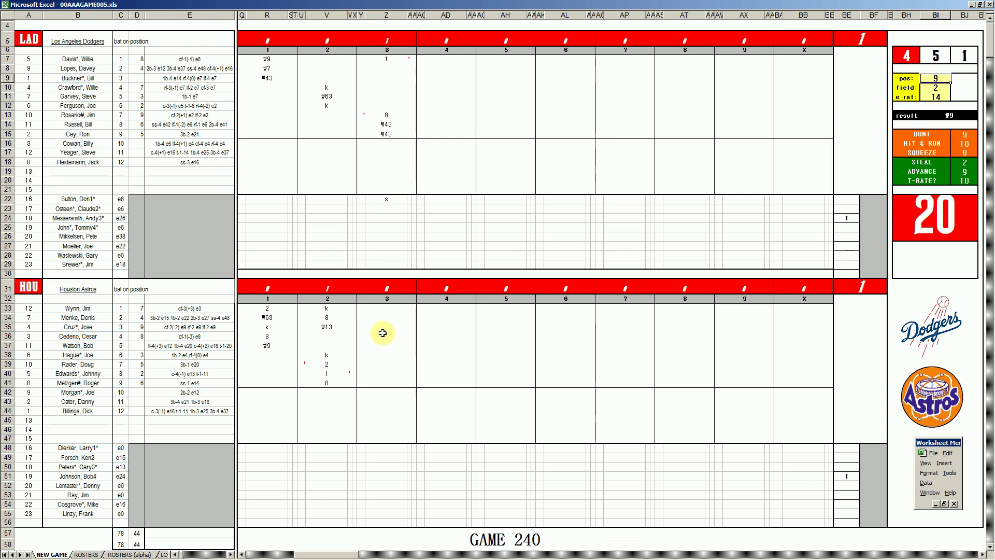
pyautogui.write('4')
pyautogui.press('Return')
pyautogui.write('3')
pyautogui.press('Return')
pyautogui.write('12')
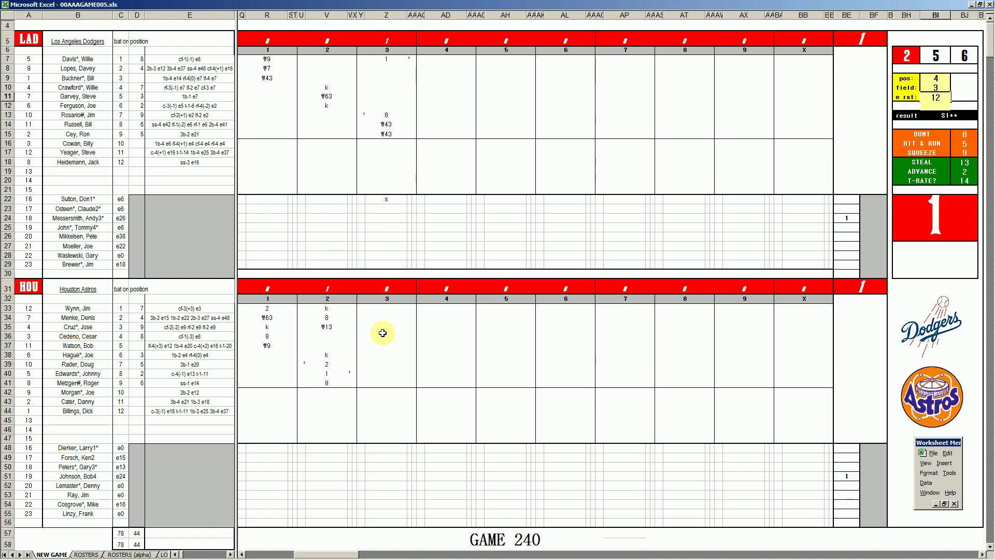
pyautogui.press('Escape')
# Enter the third-inning result 1 for the Astros' fourth batter in Z36 and a 2 in AB36
pyautogui.click(383, 333)
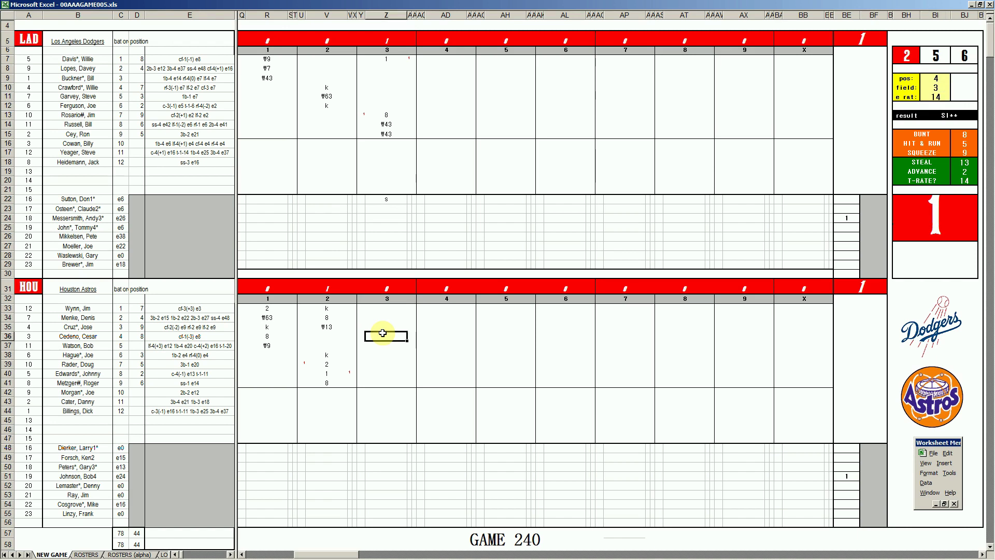
pyautogui.doubleClick(384, 333)
pyautogui.press('Return')
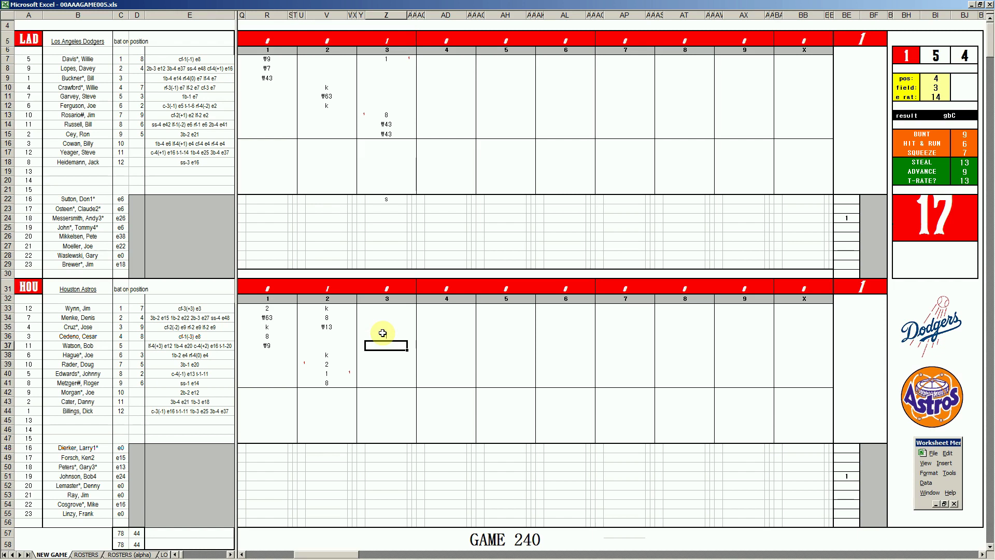
pyautogui.press('Up')
pyautogui.press('Right')
pyautogui.press('Right')
pyautogui.write('2')
pyautogui.press('Left')
pyautogui.press('Left')
pyautogui.press('Down')
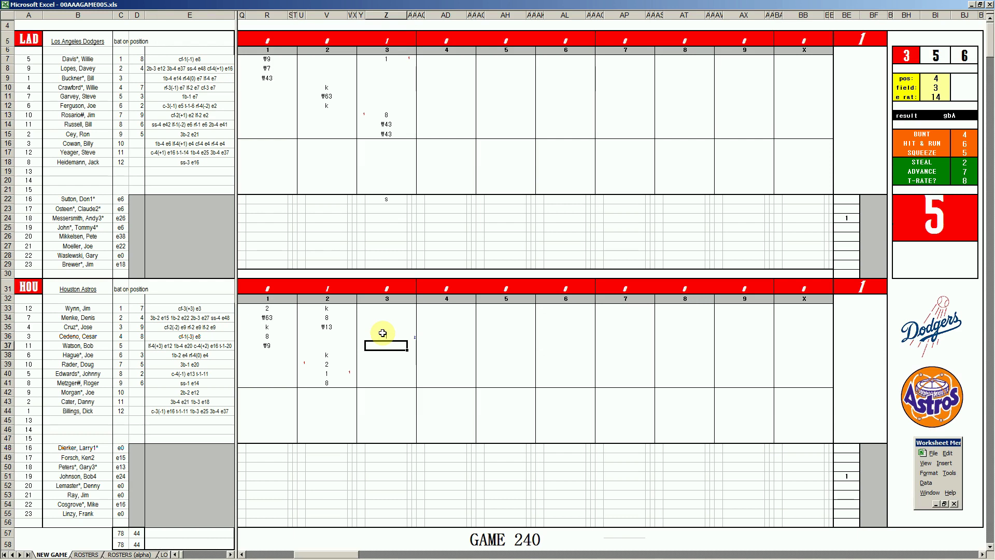
# Record the third-inning results of the fifth and sixth Astros batters in Z37 and Z38 as 8
pyautogui.write('8')
pyautogui.press('Return')
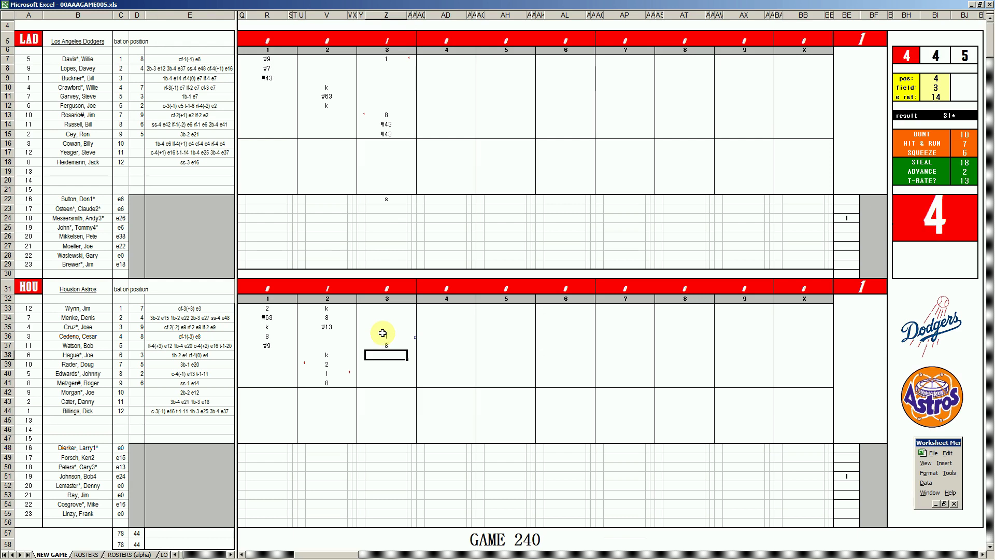
pyautogui.write('8')
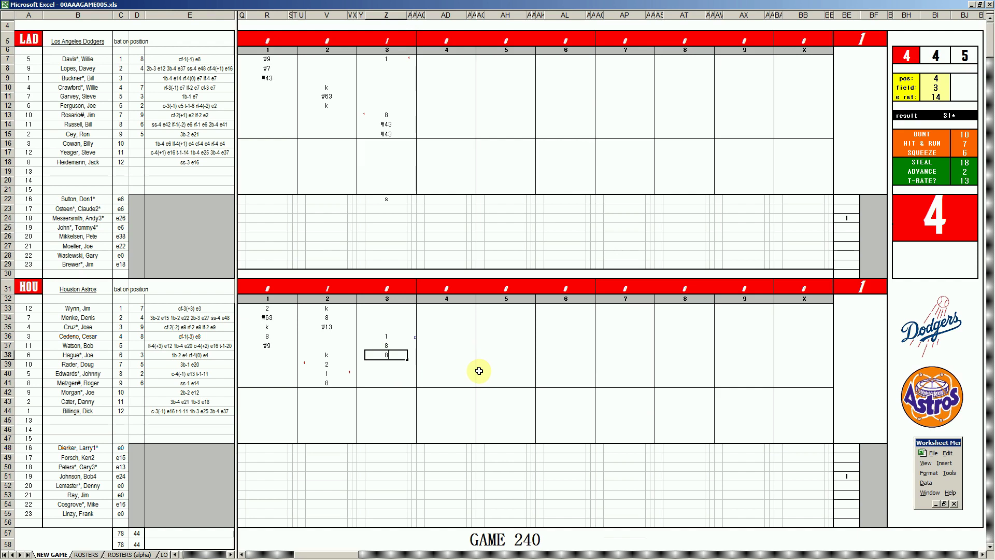
pyautogui.press('Return')
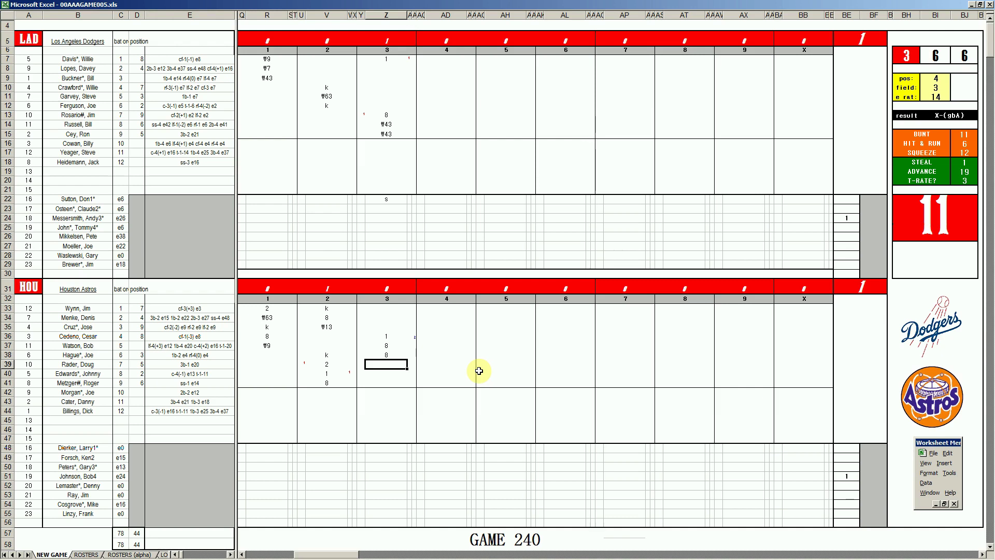
# Enter ₩64 for the Astros' seventh batter in Z39, with an RBI mark in AA39 and run mark 1 in Y36
pyautogui.write('\\')
pyautogui.write('64')
pyautogui.press('Right')
pyautogui.press('Left')
pyautogui.press('Left')
pyautogui.press('Up')
pyautogui.press('Up')
pyautogui.press('Up')
pyautogui.write('1')
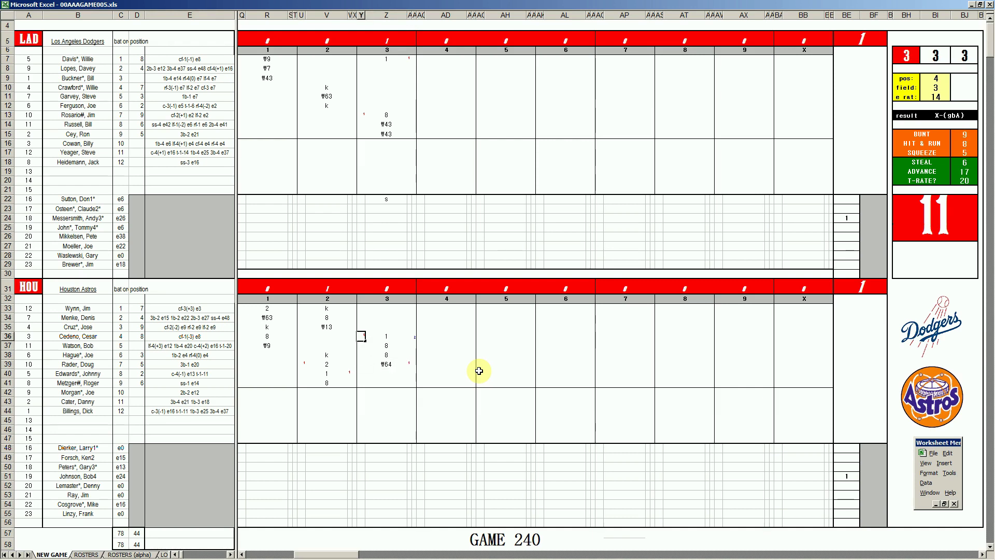
pyautogui.press('Return')
# Enter a third-inning 2 for the Astros' eighth batter in Z40 with an RBI mark in AA40, plus a run mark in Y37
pyautogui.press('Right')
pyautogui.press('Down')
pyautogui.press('Down')
pyautogui.press('Down')
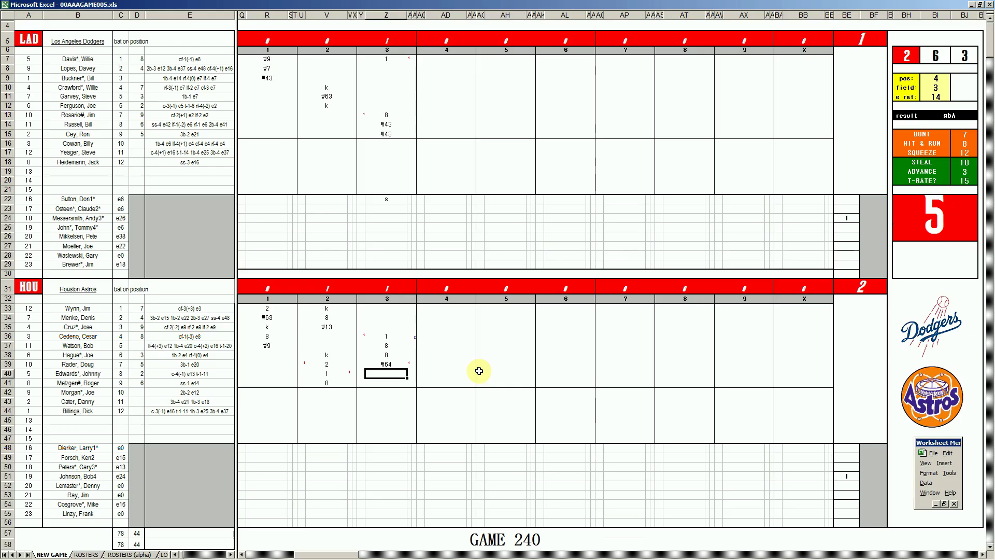
pyautogui.write('2')
pyautogui.press('Left')
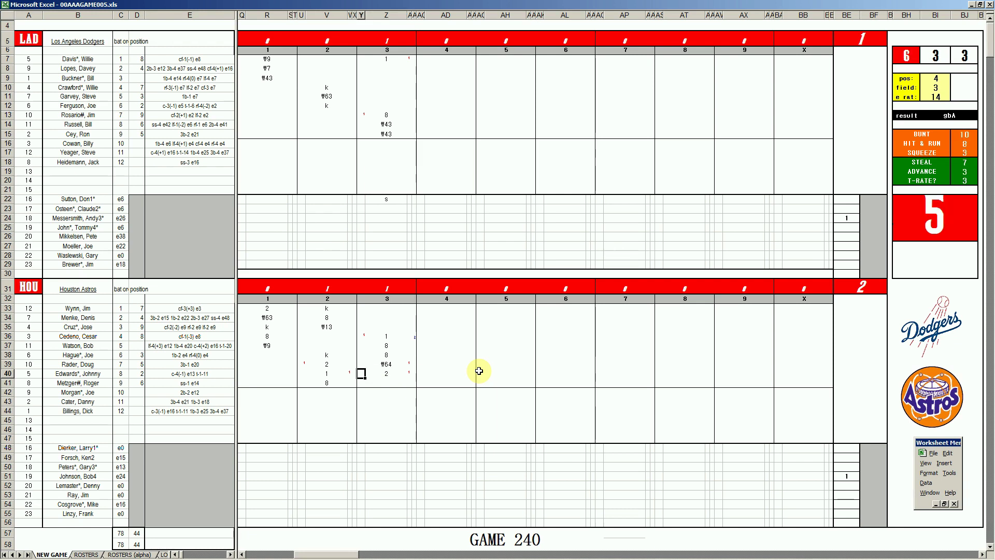
pyautogui.press('Up')
pyautogui.press('Up')
pyautogui.press('Up')
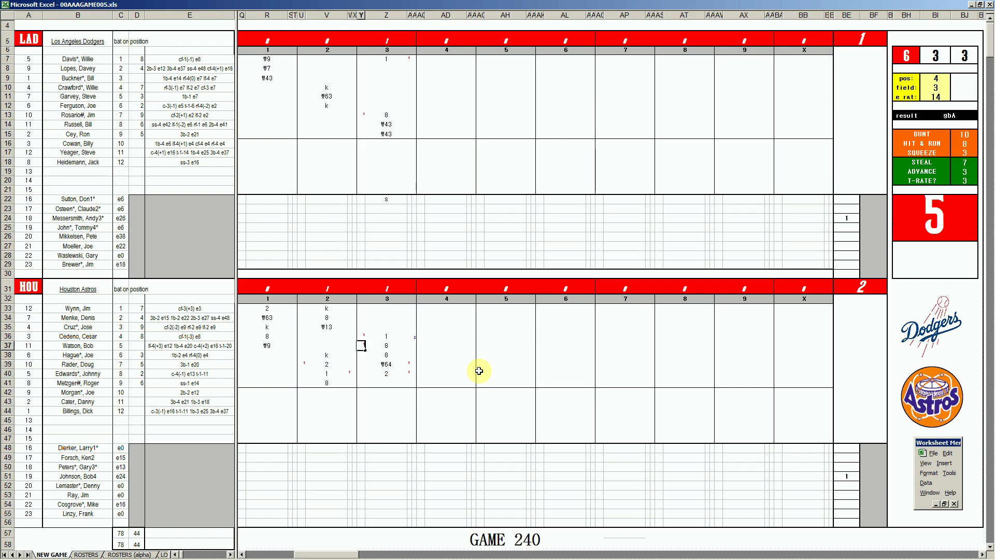
pyautogui.write('1')
# Enter a third-inning 1 for the Astros' ninth batter in Z41 with an RBI mark in AA41, plus run marks in Y39 and Y40
pyautogui.press('Right')
pyautogui.press('Down')
pyautogui.press('Down')
pyautogui.press('Down')
pyautogui.press('Down')
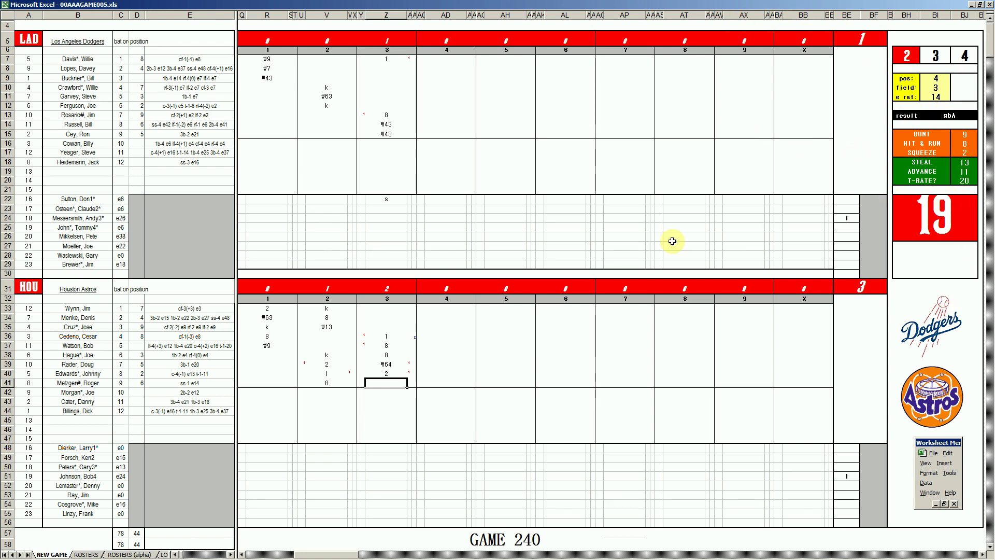
pyautogui.write('1')
pyautogui.press('Tab')
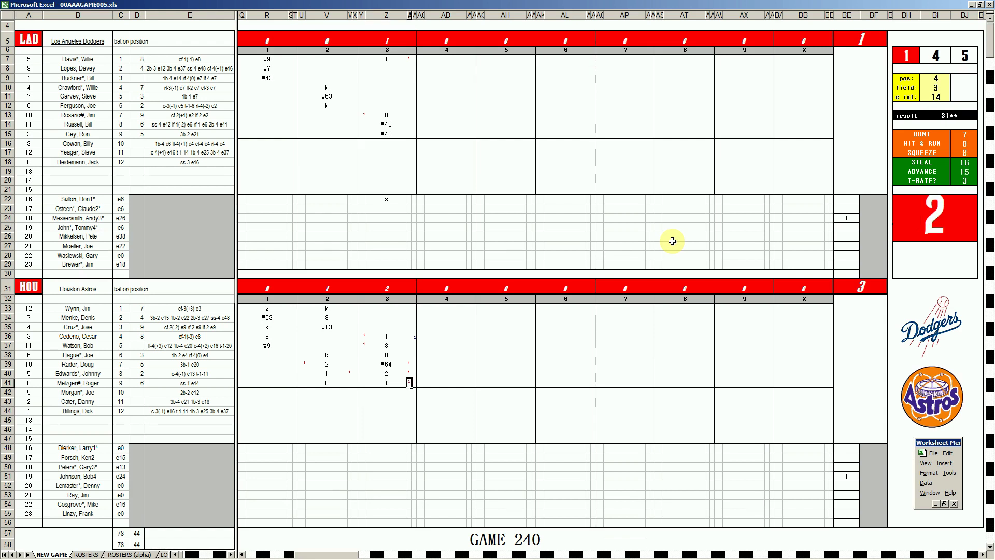
pyautogui.press('Left')
pyautogui.press('Left')
pyautogui.press('Up')
pyautogui.write('1')
pyautogui.press('Up')
pyautogui.press('Down')
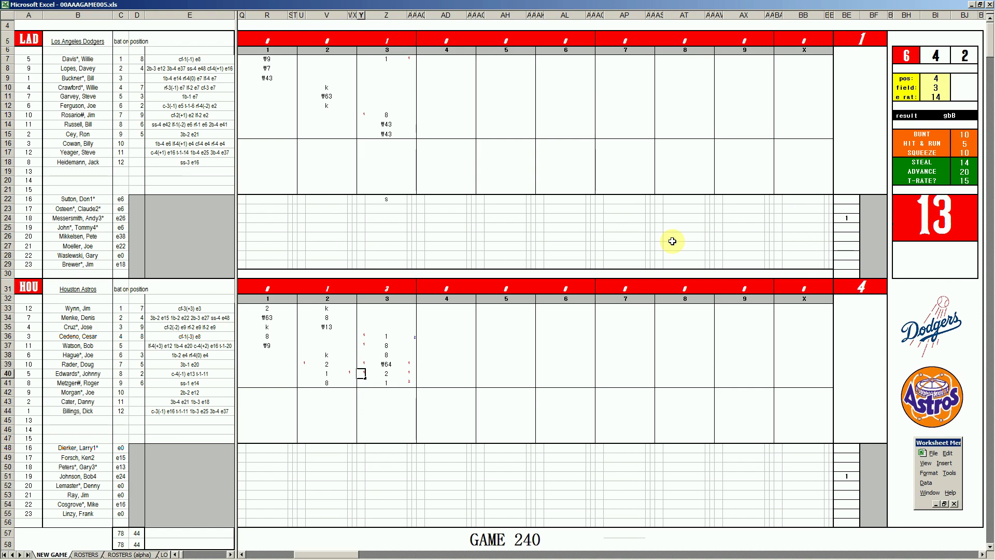
pyautogui.press('Up')
# Set the fielding lookup to position 8, field rating 1 and error rating 8 for the Astros' leadoff batter
pyautogui.press('Right')
pyautogui.press('Up')
pyautogui.press('Up')
pyautogui.press('Up')
pyautogui.press('Up')
pyautogui.press('Up')
pyautogui.press('Up')
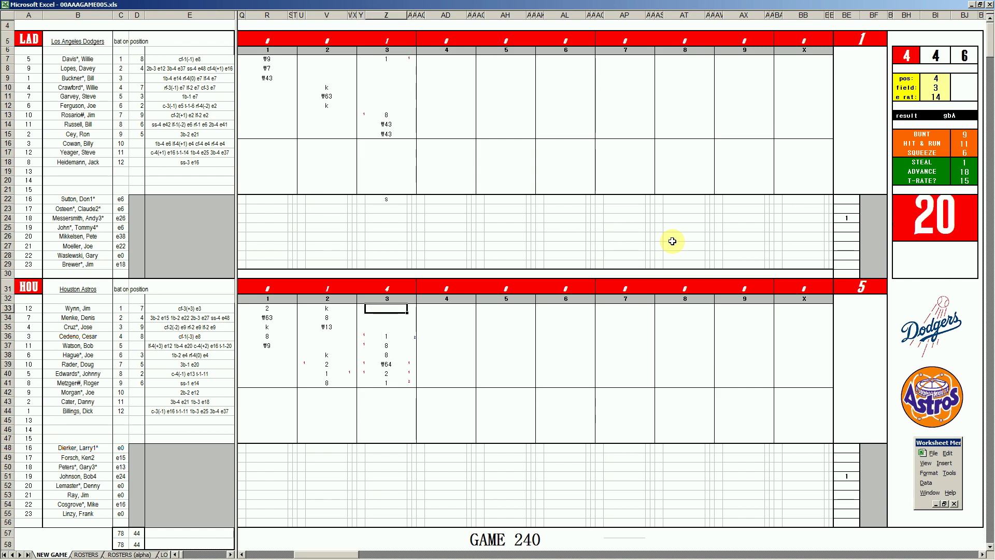
pyautogui.hotkey('ctrl', 'f')
pyautogui.write('8')
pyautogui.press('Return')
pyautogui.write('1')
pyautogui.press('Return')
pyautogui.write('8')
pyautogui.press('Return')
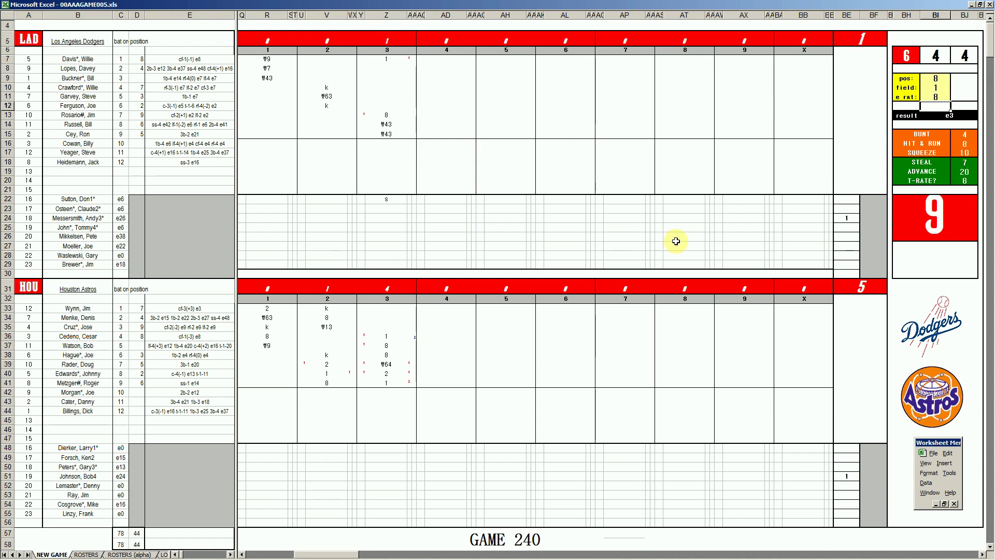
pyautogui.click(943, 89)
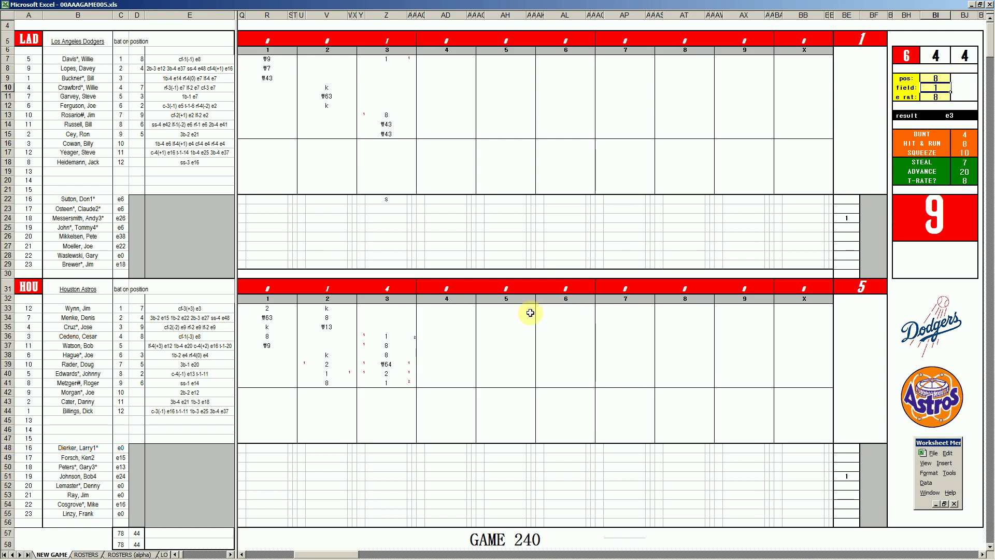
# Enter 3e8 as the Astros leadoff batter's third-inning result in Z33 and a run mark in Y41
pyautogui.click(387, 310)
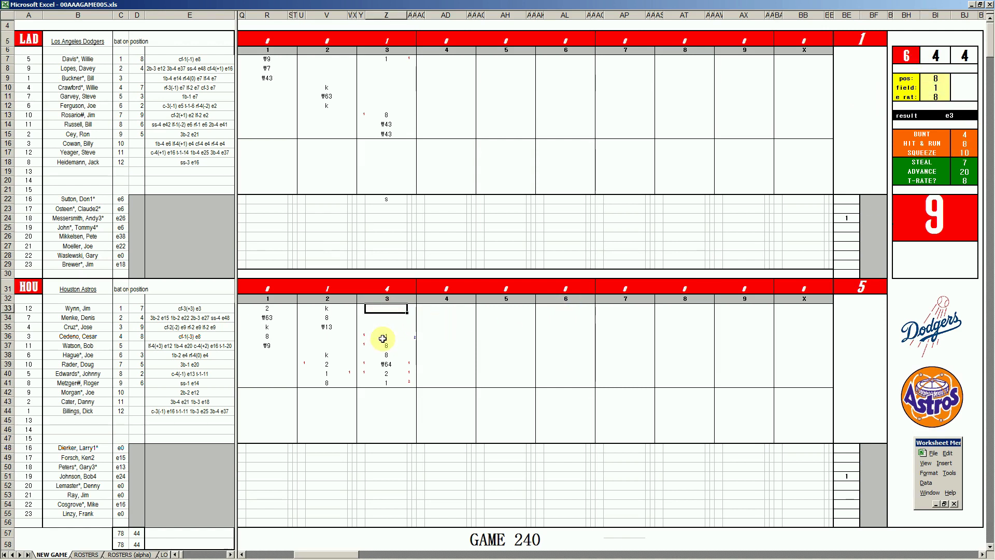
pyautogui.write("'3e8")
pyautogui.press('Return')
pyautogui.press('Down')
pyautogui.press('Down')
pyautogui.press('Down')
pyautogui.press('Down')
pyautogui.press('Down')
pyautogui.press('Down')
pyautogui.press('Down')
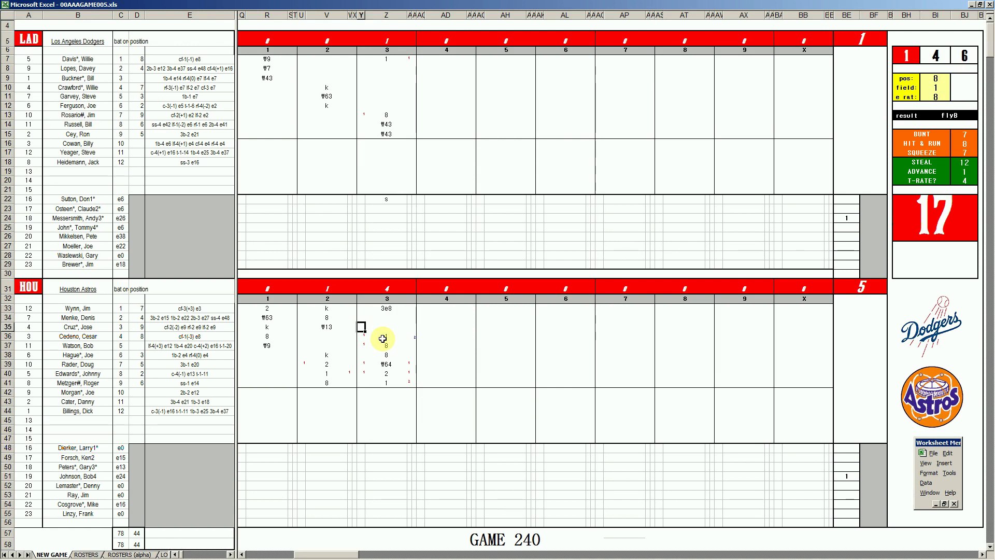
pyautogui.write("'")
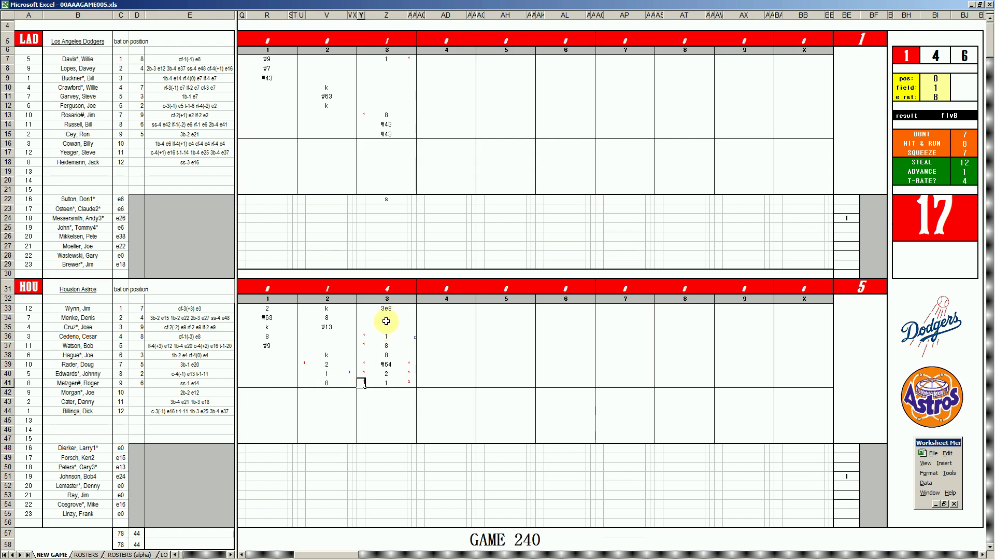
# Record the next Astros results as 8 in Z34, ₩6 in Z35 and the fourth-inning ₩7 in AD36
pyautogui.click(383, 317)
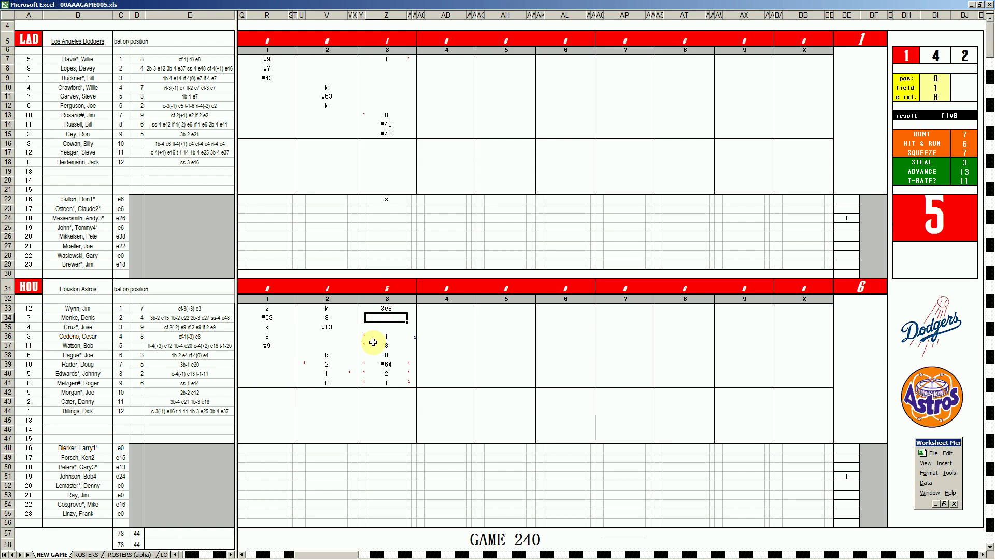
pyautogui.write('8')
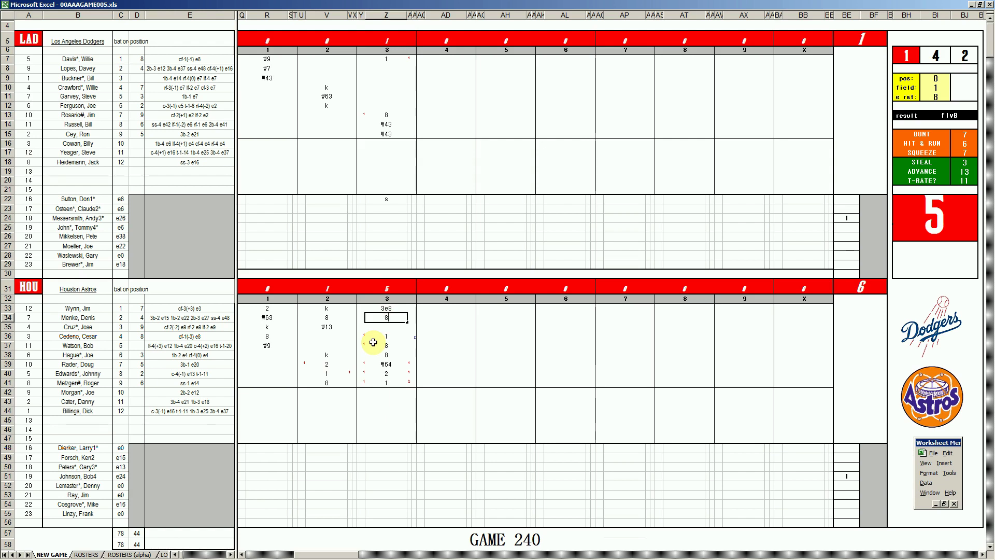
pyautogui.press('Return')
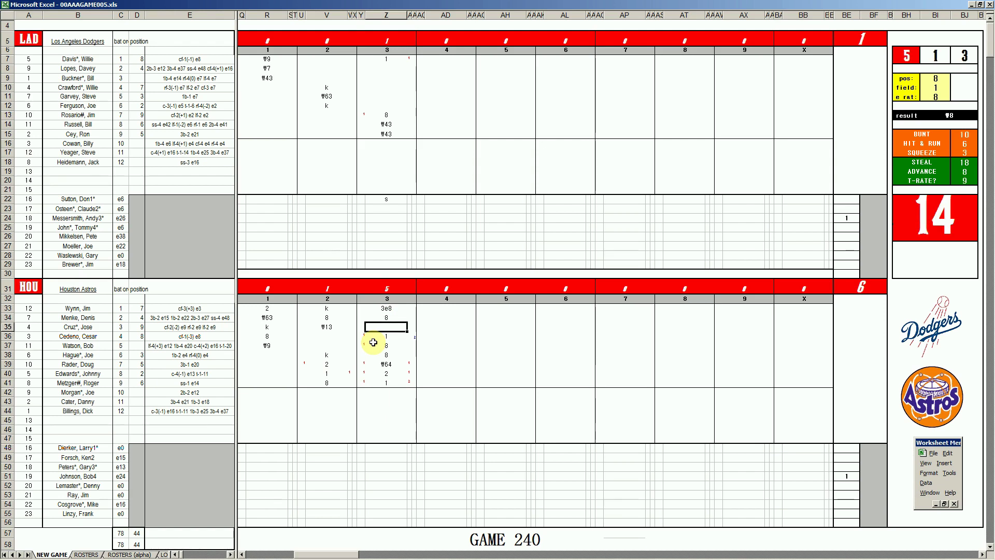
pyautogui.write('#6')
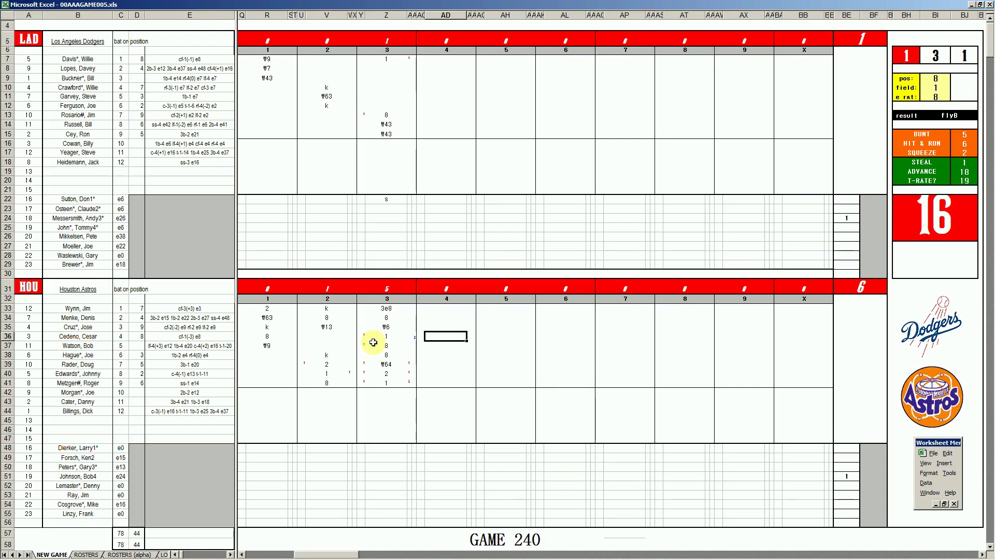
pyautogui.write('#7')
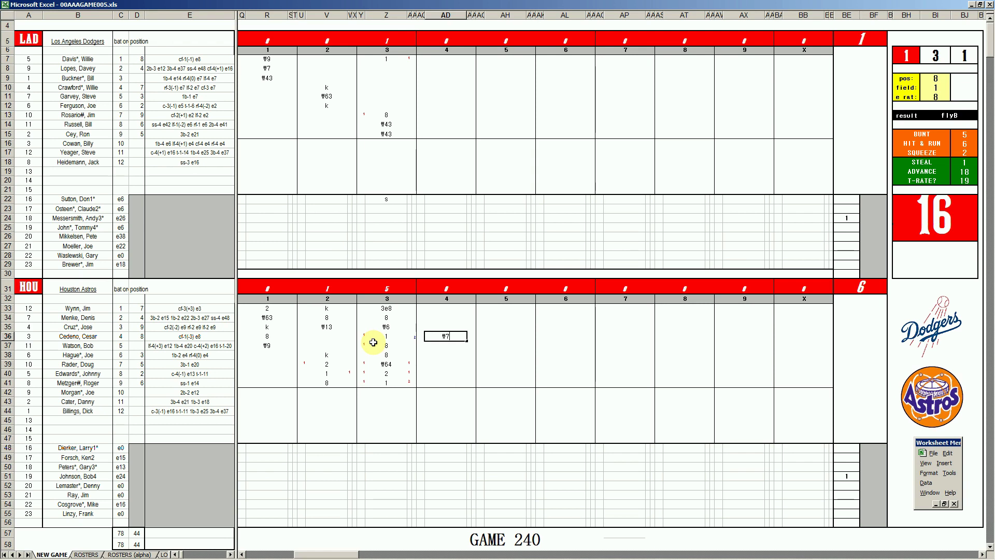
# Record the Dodgers' fourth-inning results for batters two to four as ₩63 in AD8, 1 in AD9 and 1 in AD10
pyautogui.click(445, 69)
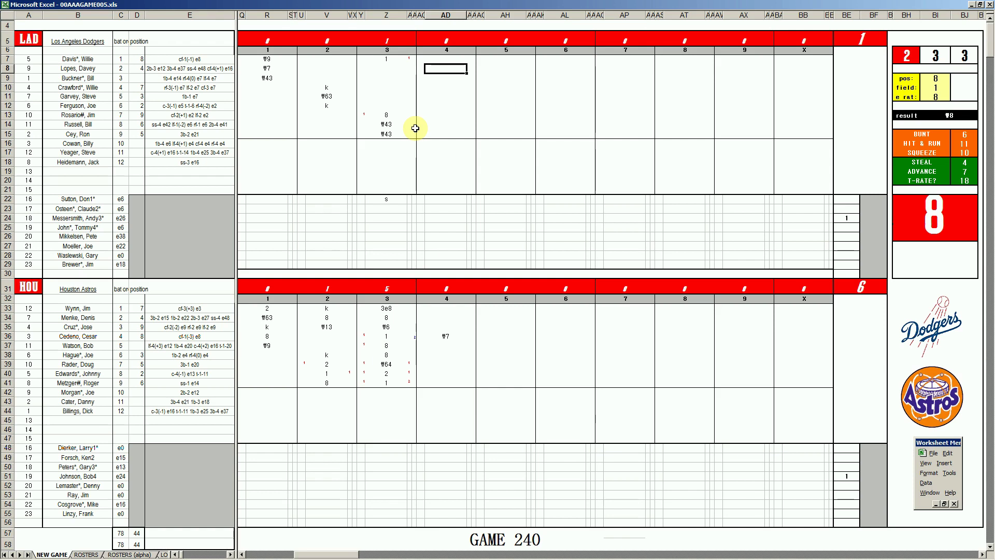
pyautogui.write('#63')
pyautogui.press('Return')
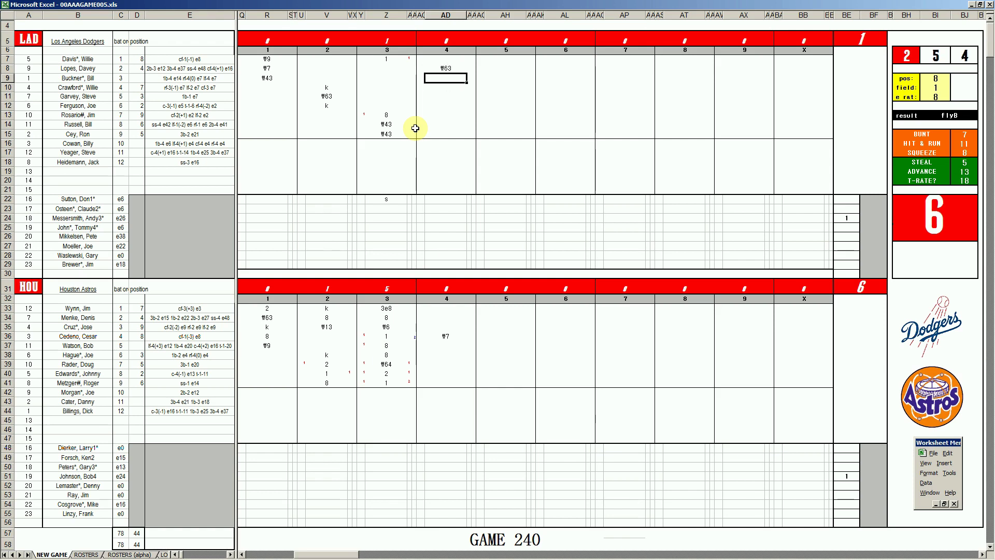
pyautogui.write('1')
pyautogui.press('Return')
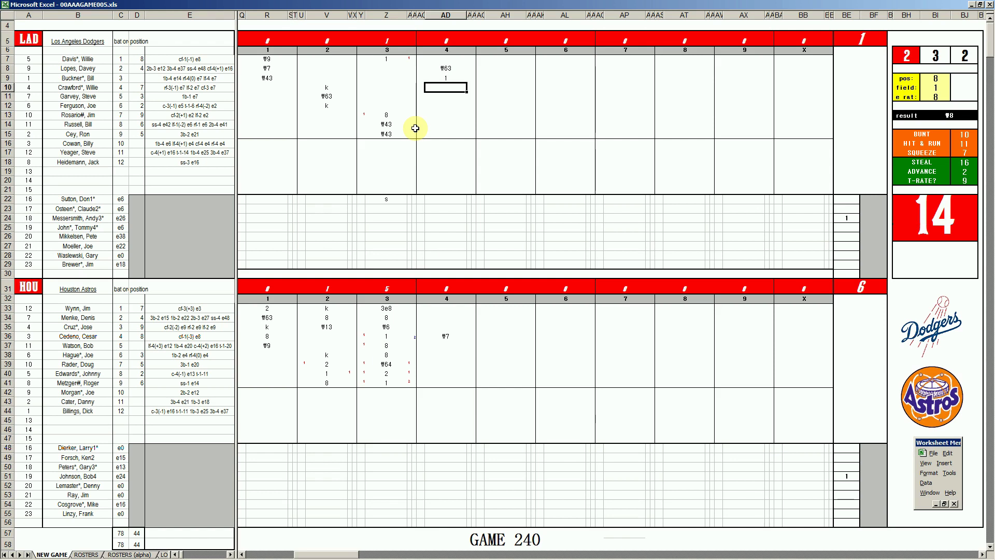
pyautogui.write('1')
pyautogui.press('Return')
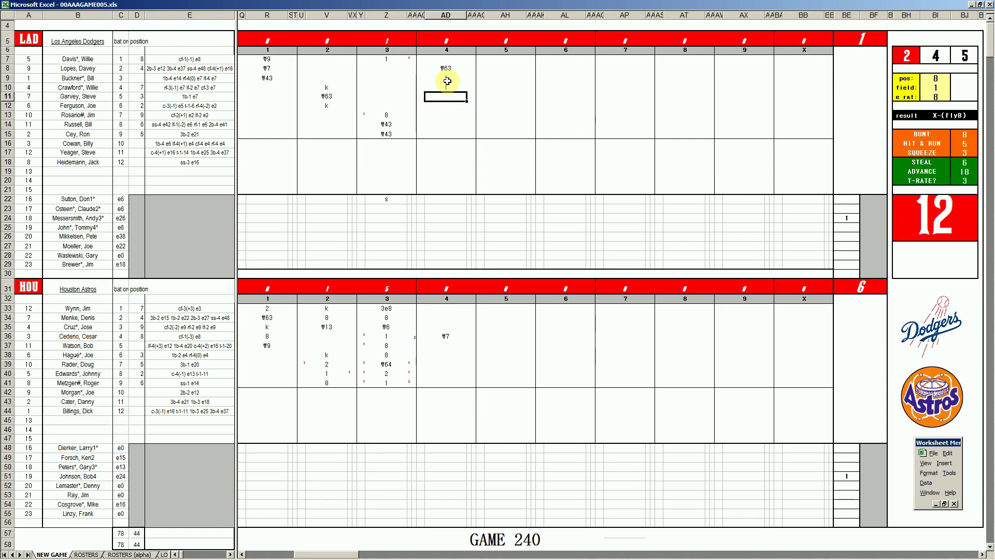
# Enter r in AD22 on the first Dodgers pitcher's row, and recalculate the dice for the fifth batter in AD11
pyautogui.click(451, 200)
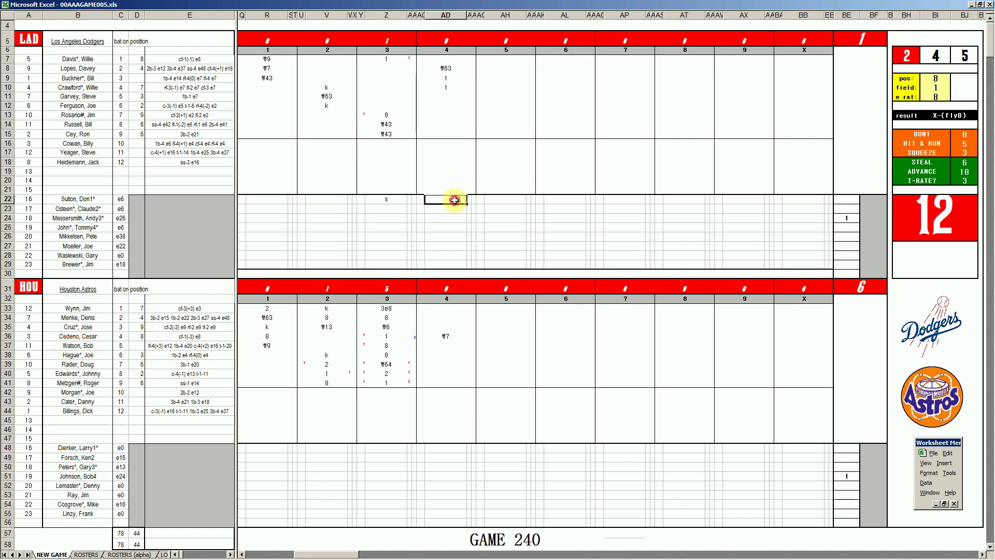
pyautogui.write('r')
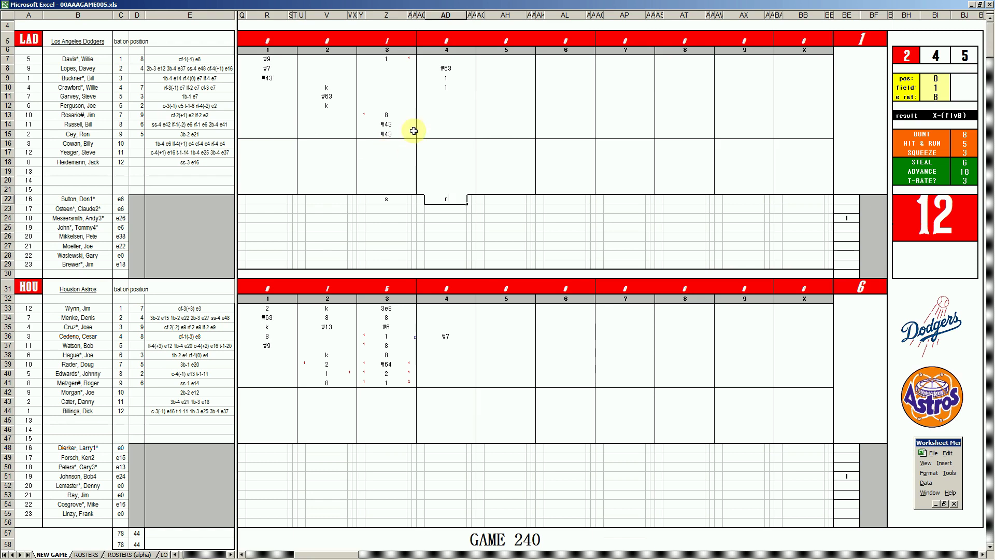
pyautogui.click(451, 97)
pyautogui.press('F9')
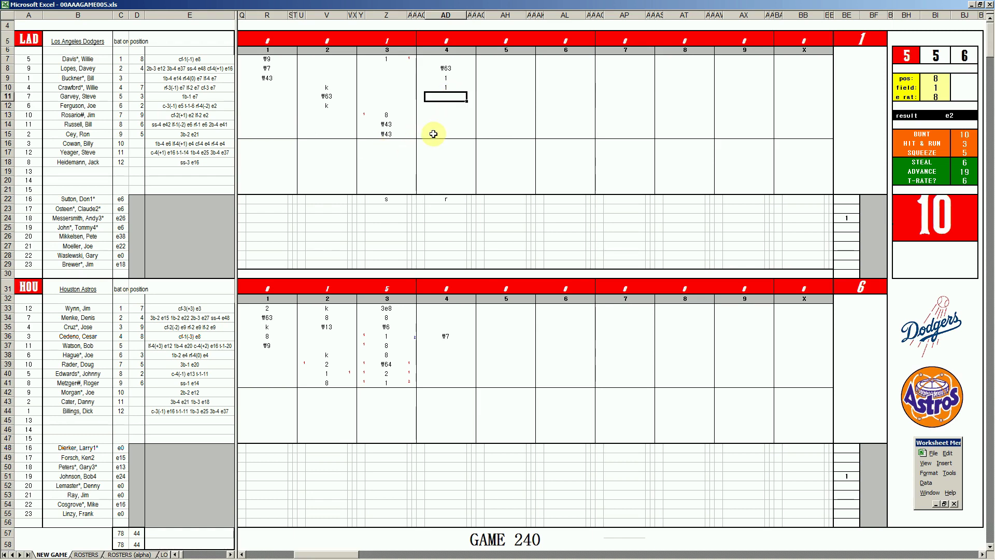
# Set the fielding lookup to position 9 with field rating 2, and enter ₩9 for the Dodgers' fifth batter in AD11
pyautogui.press('Tab')
pyautogui.write('9')
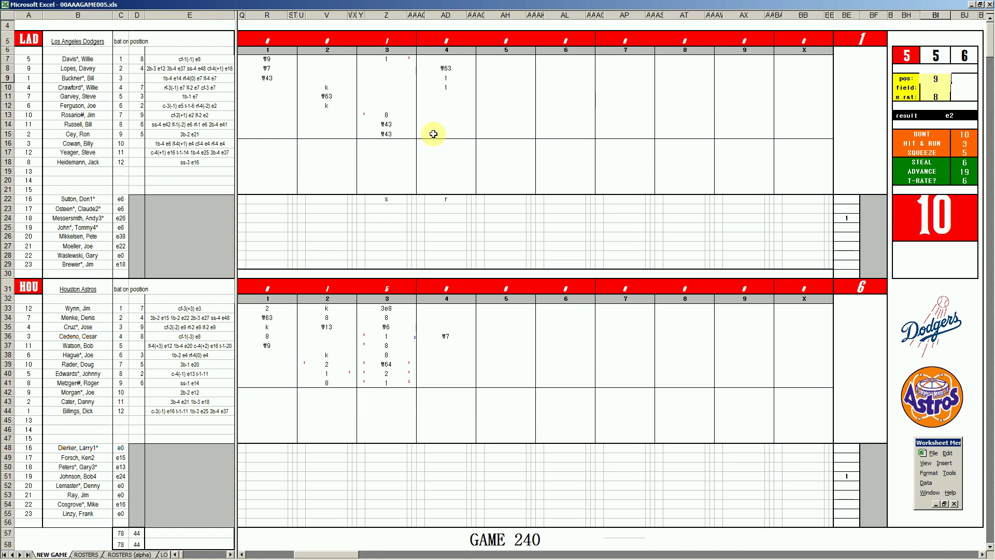
pyautogui.press('Return')
pyautogui.write('2')
pyautogui.press('Return')
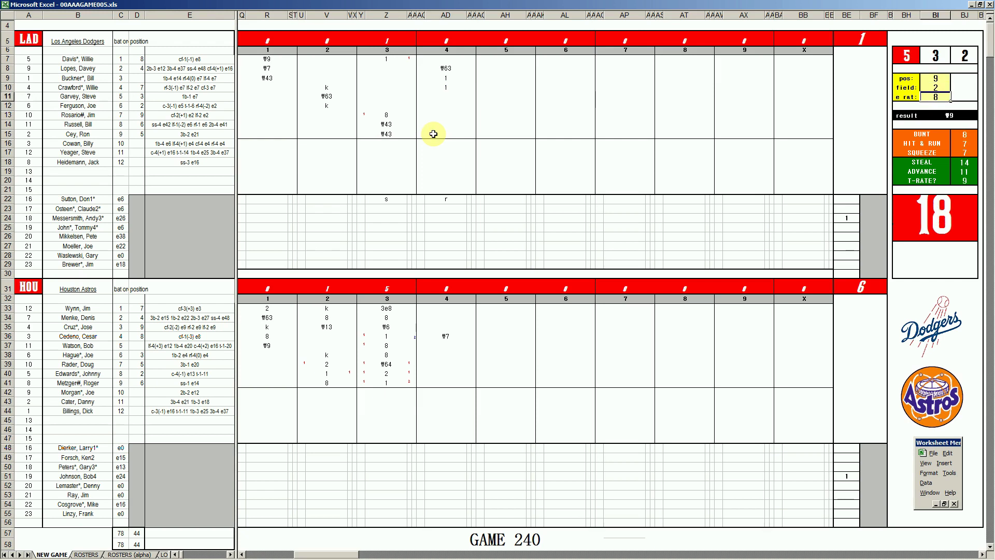
pyautogui.click(449, 95)
pyautogui.write('#9')
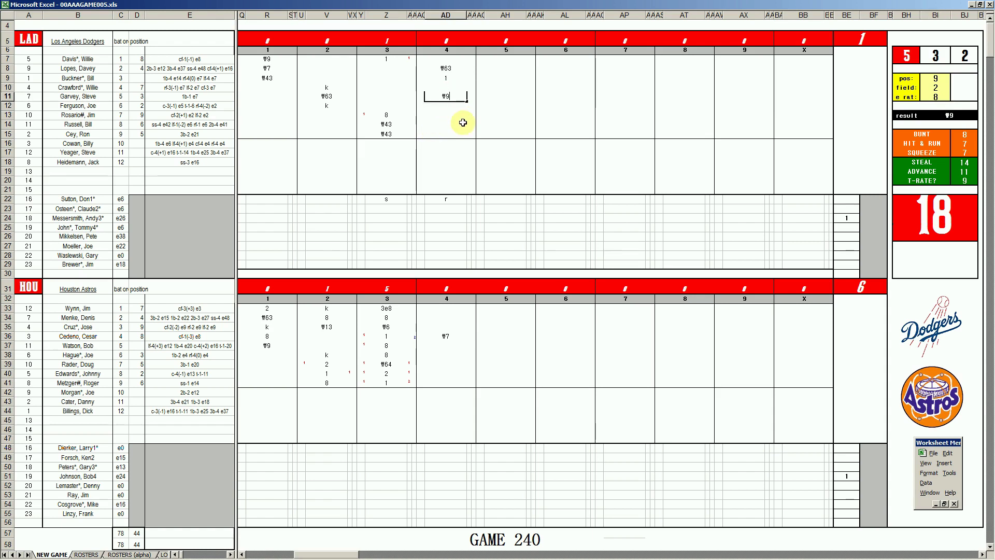
# Record the Astros' fourth-inning results for batters five to seven as 8 in AD37, 8 in AD38 and ₩6 in AD39
pyautogui.click(445, 345)
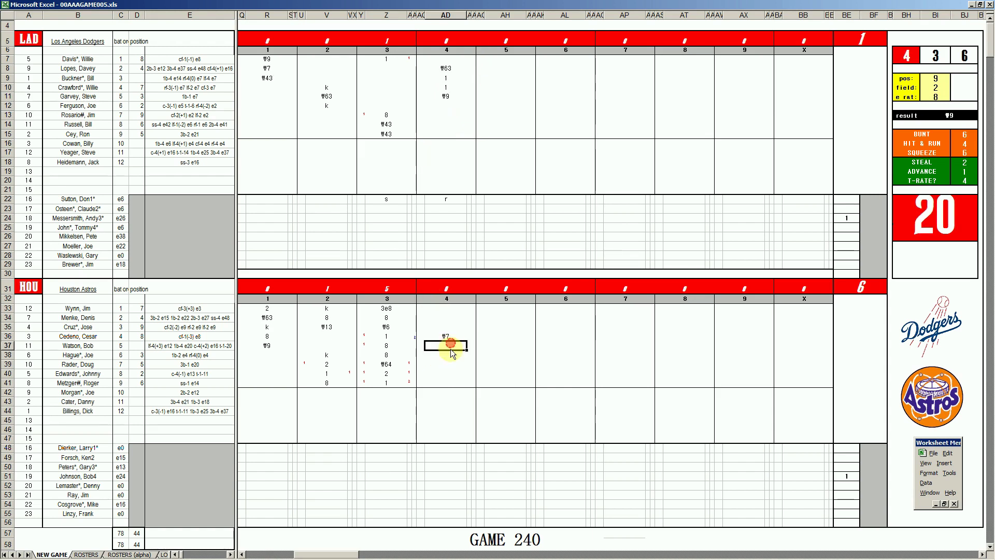
pyautogui.write('8')
pyautogui.press('Return')
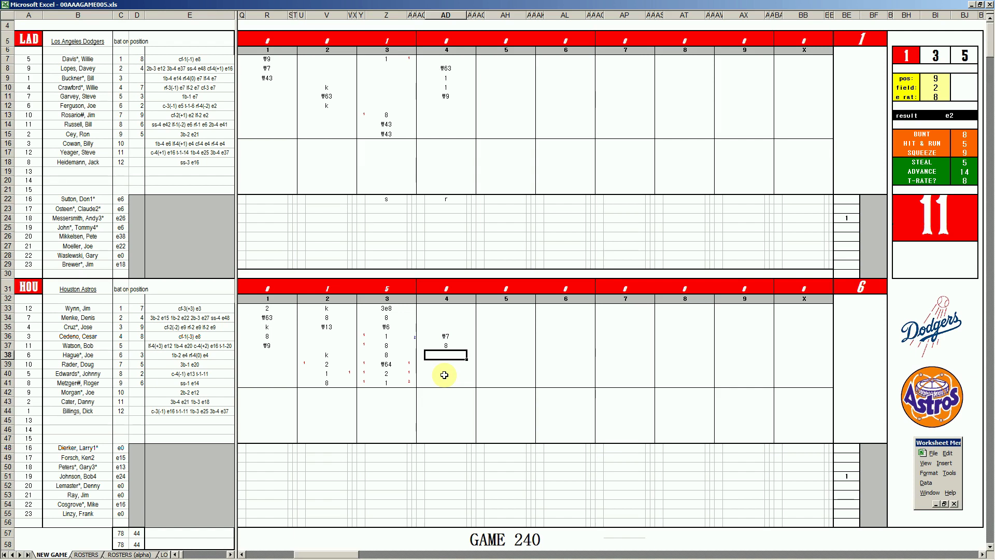
pyautogui.write('8')
pyautogui.press('Return')
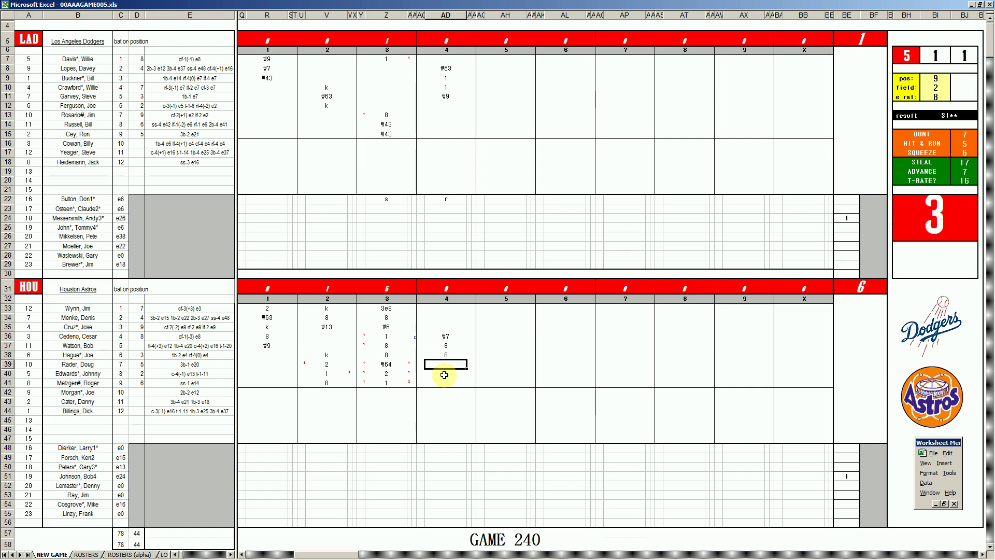
pyautogui.write('#6')
pyautogui.press('Return')
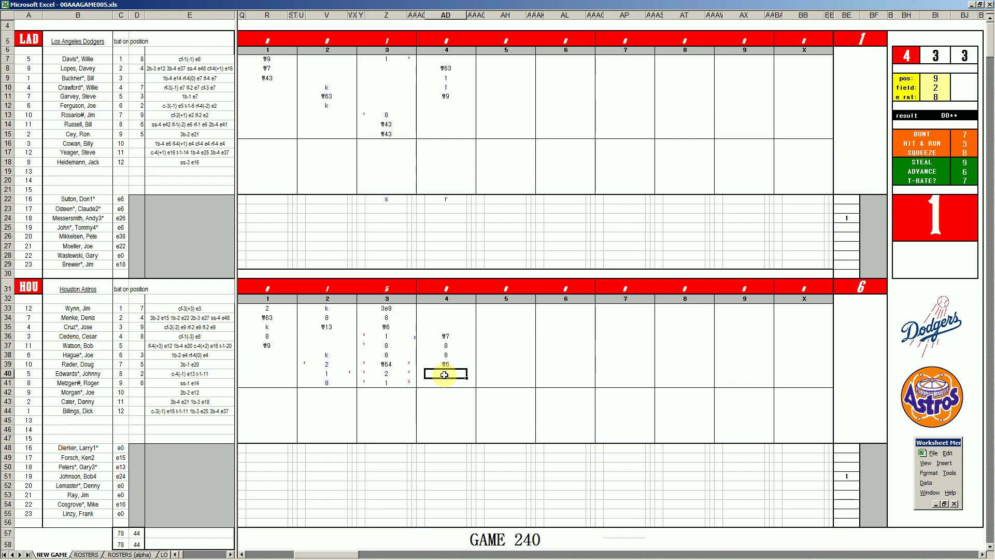
# Set the fielding lookup to position 4, field rating 3 and error rating 12
pyautogui.hotkey('ctrl', 'q')
pyautogui.write('4')
pyautogui.press('Return')
pyautogui.write('3')
pyautogui.press('Return')
pyautogui.write('12')
pyautogui.press('Return')
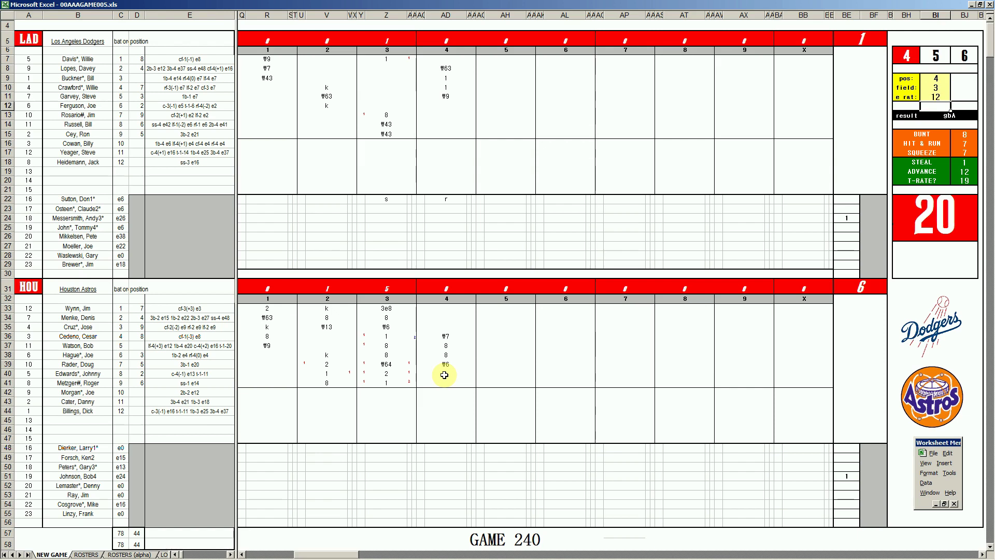
# Enter ₩463 for the Astros' eighth batter in AD40, and a 4 in BF24 on the third Dodgers pitcher's row
pyautogui.click(445, 373)
pyautogui.write('\\463')
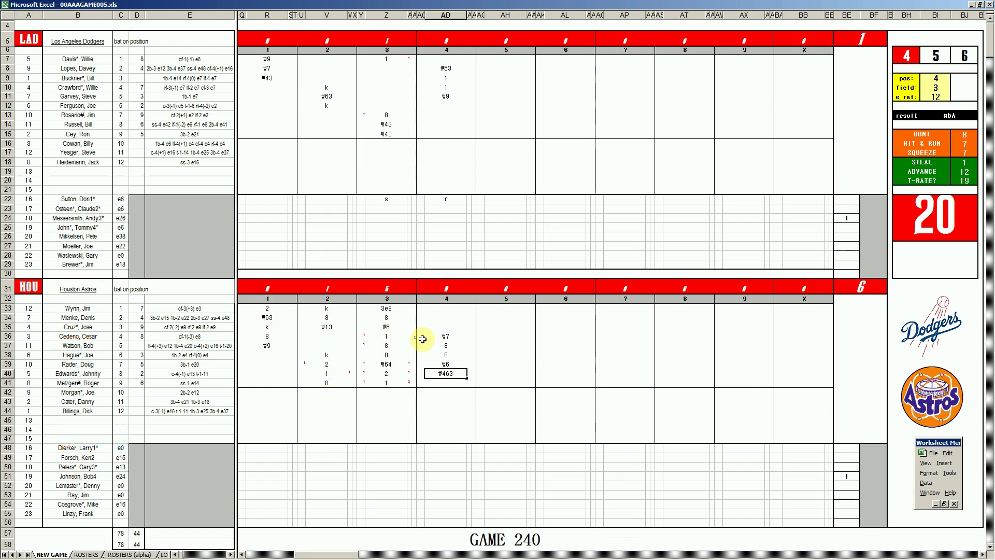
pyautogui.click(872, 220)
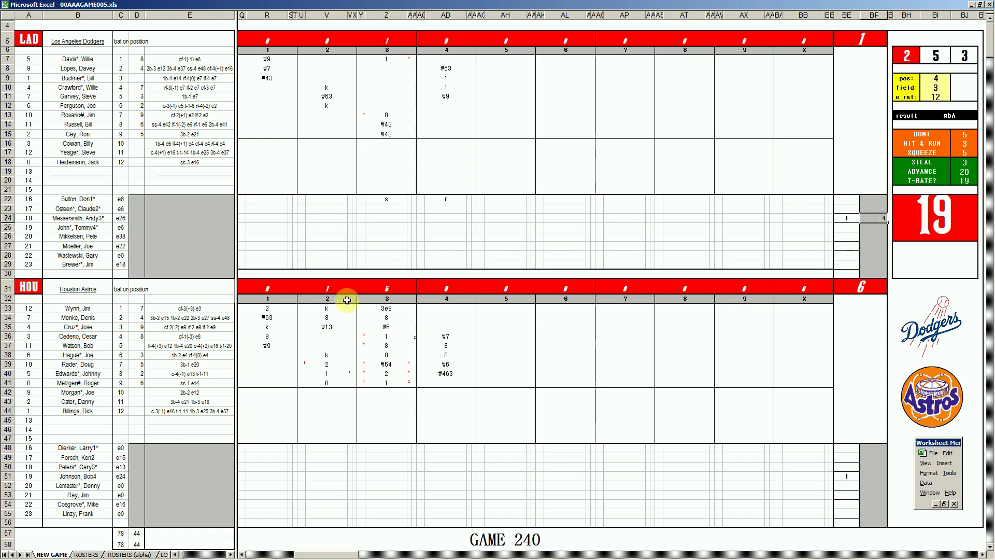
pyautogui.click(499, 106)
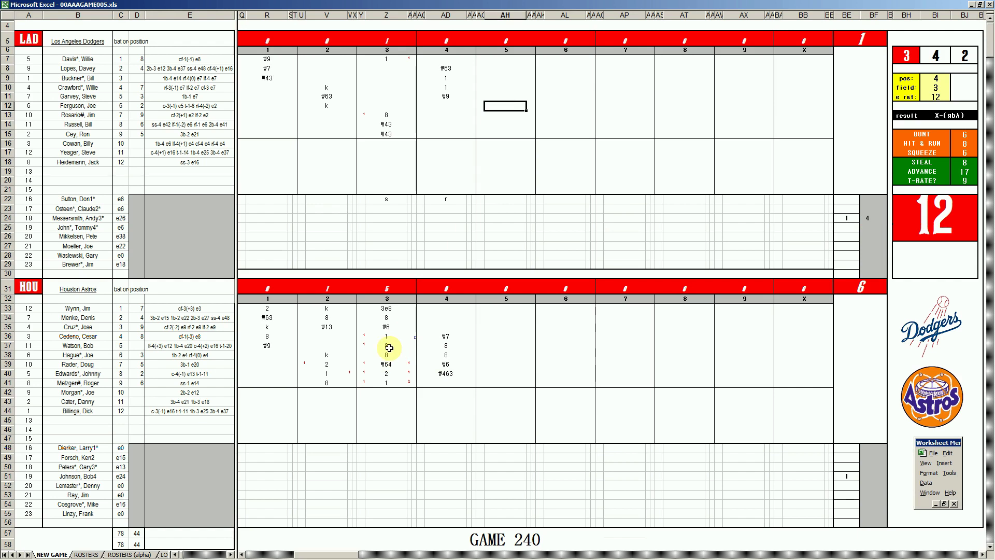
# Record the Dodgers' fifth-inning results for batters six to nine as k in AH12, ₩4 in AH13, 1 in AH14 and 2 in AH15
pyautogui.write('k')
pyautogui.press('Return')
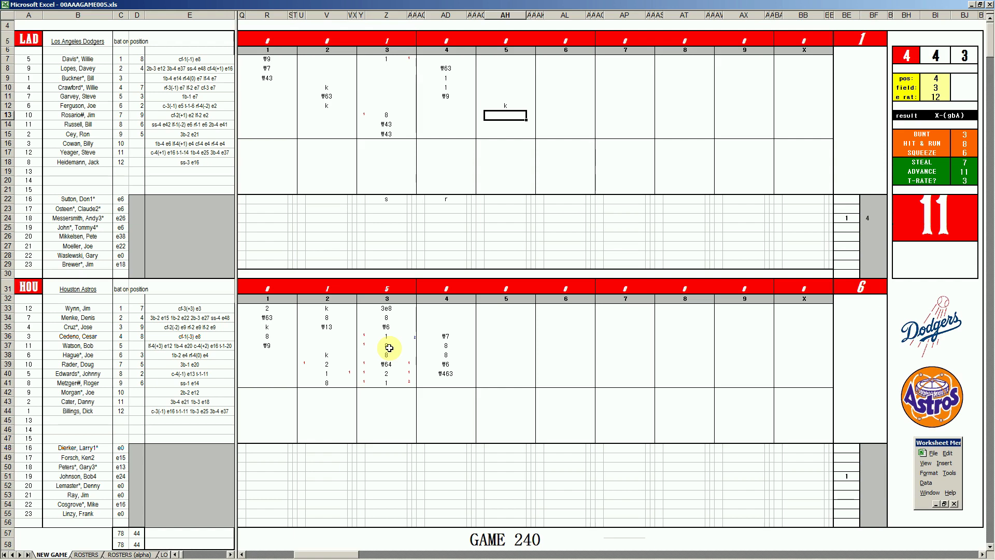
pyautogui.write('#4')
pyautogui.press('Return')
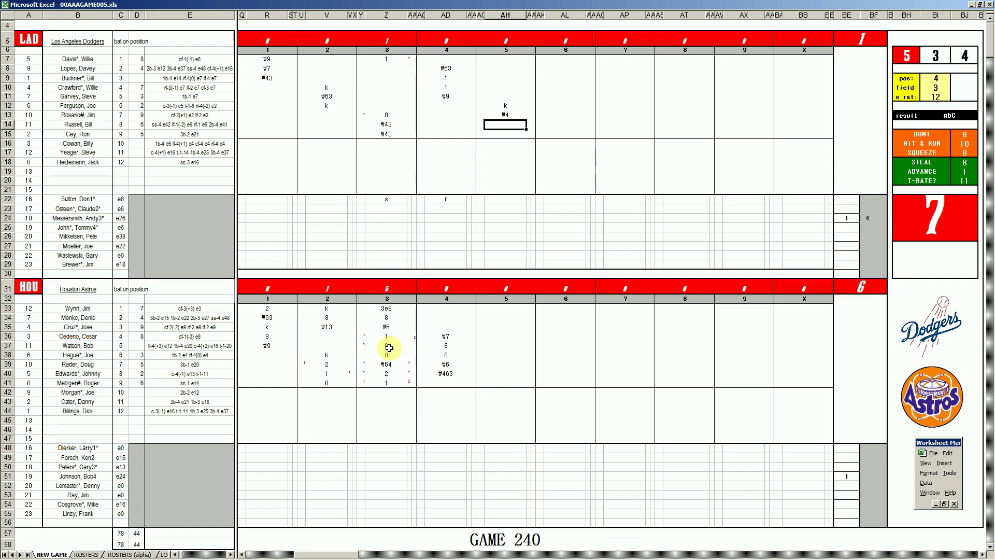
pyautogui.write('1')
pyautogui.press('Return')
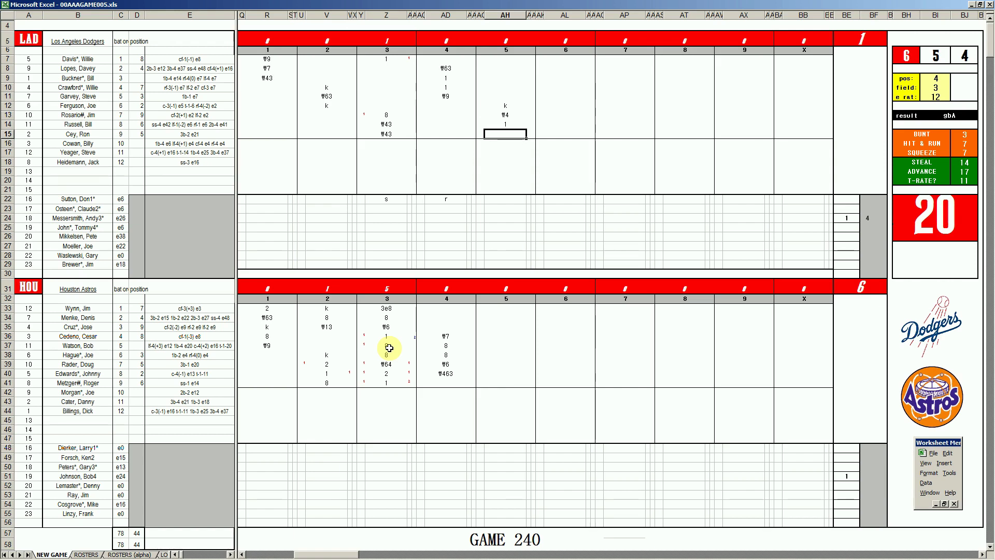
pyautogui.write('2')
pyautogui.press('Return')
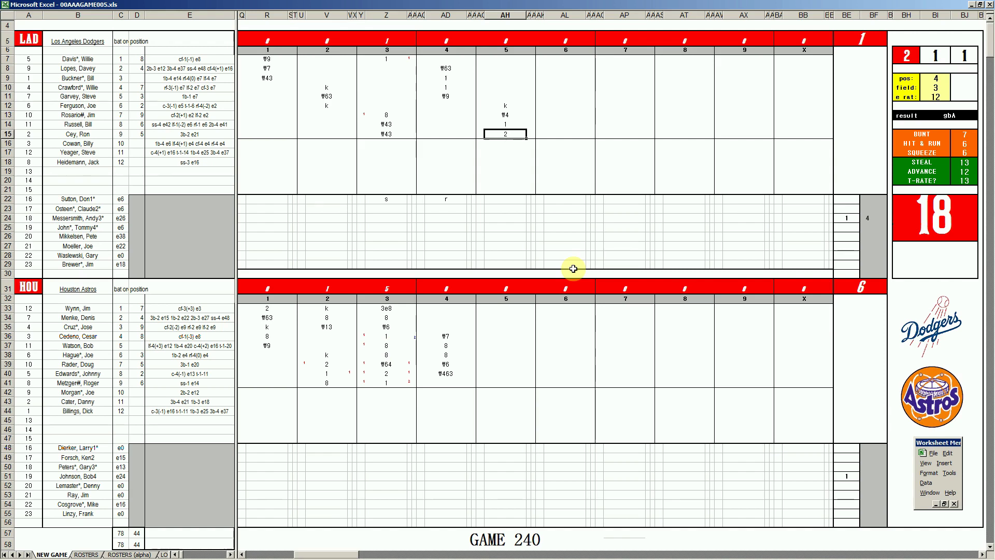
# Enter the small 1 marks for the fifth-inning run: one in AI15 beside the ninth batter's double, one in AG14 beside the eighth batter's single
pyautogui.press('Right')
pyautogui.write('1')
pyautogui.press('Left')
pyautogui.press('Left')
pyautogui.press('Up')
pyautogui.write('1')
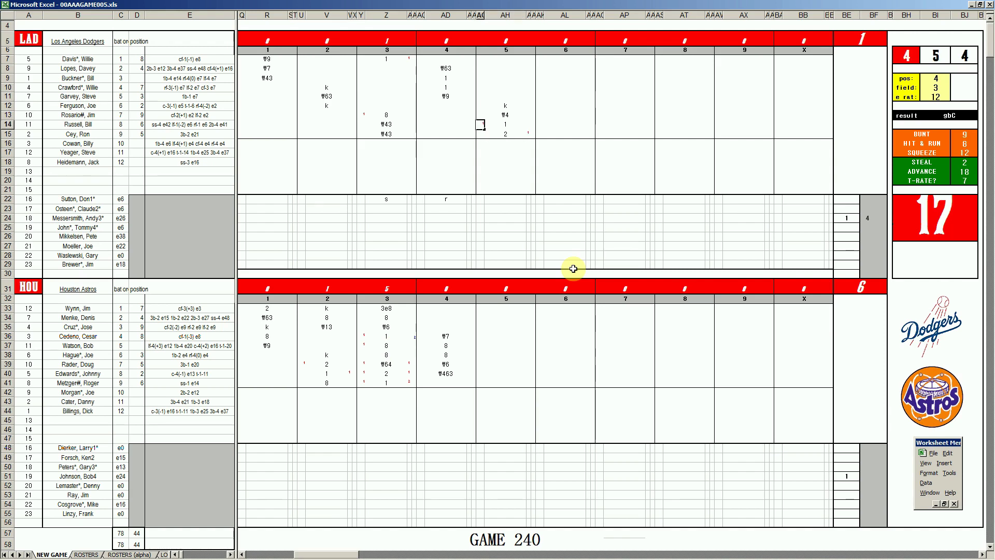
# Enter ₩3 as the Dodgers' leadoff batter's fifth-inning result in AH7
pyautogui.press('Up')
pyautogui.press('Up')
pyautogui.press('Up')
pyautogui.press('Up')
pyautogui.press('Up')
pyautogui.press('Up')
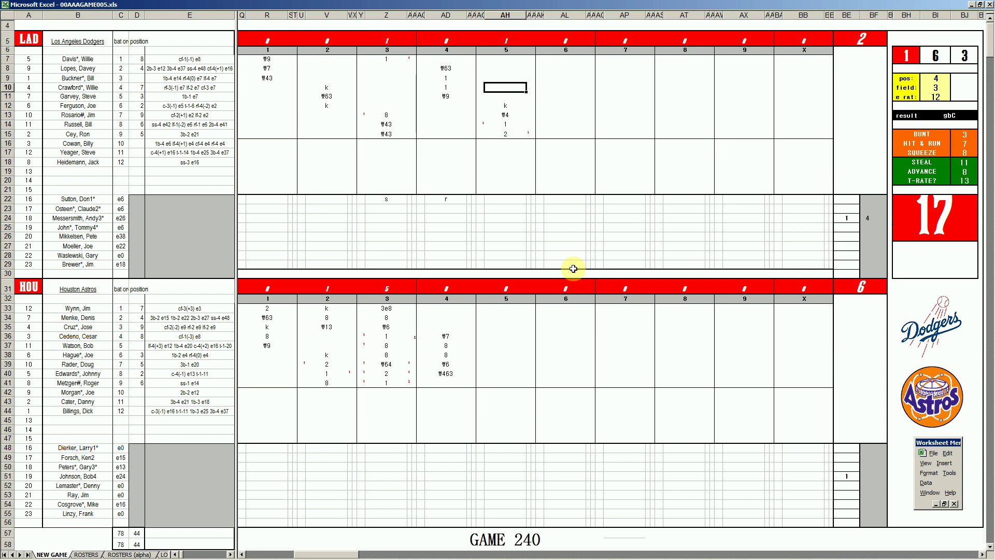
pyautogui.press('Up')
pyautogui.press('Up')
pyautogui.press('Down')
pyautogui.write('#3')
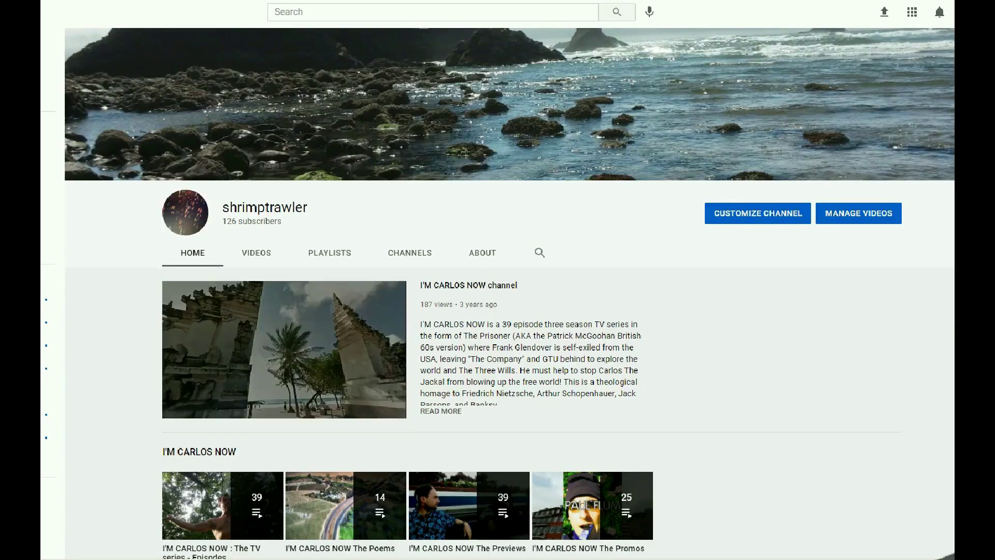
pyautogui.scroll(-3, 509, 293)
pyautogui.scroll(-5, 509, 294)
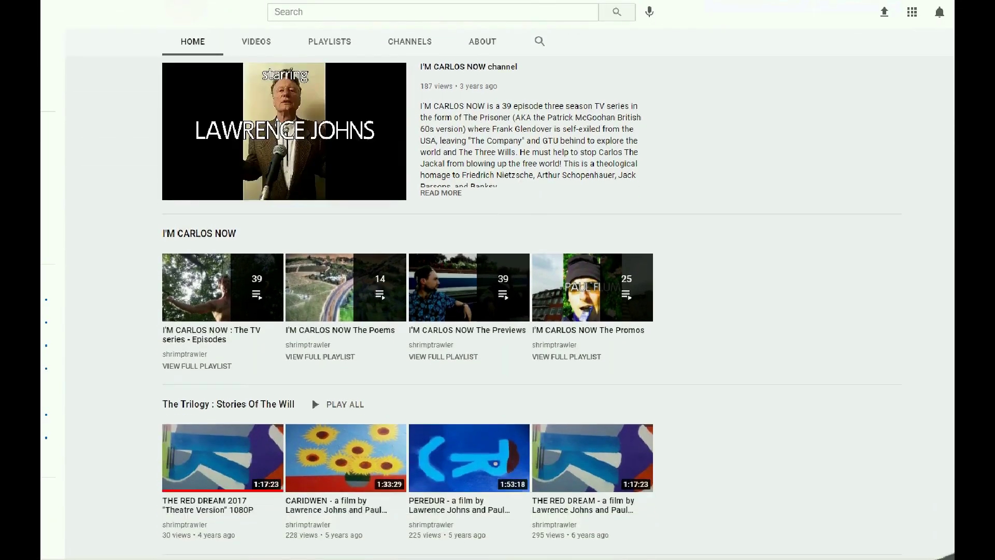
pyautogui.scroll(-4, 509, 294)
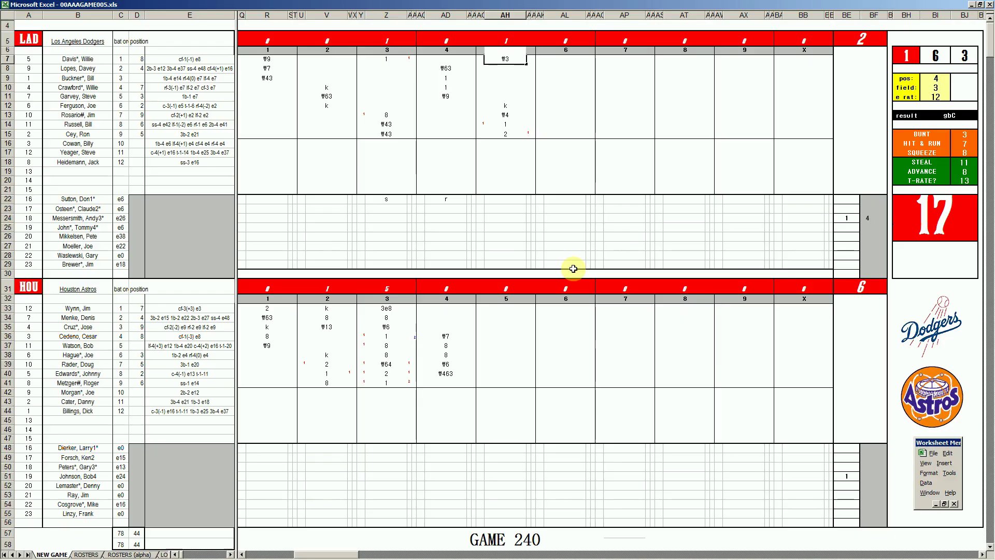
# Commit the leadoff batter's entry and enter 5 in BE27 on the sixth Dodgers pitcher's row
pyautogui.press('F2')
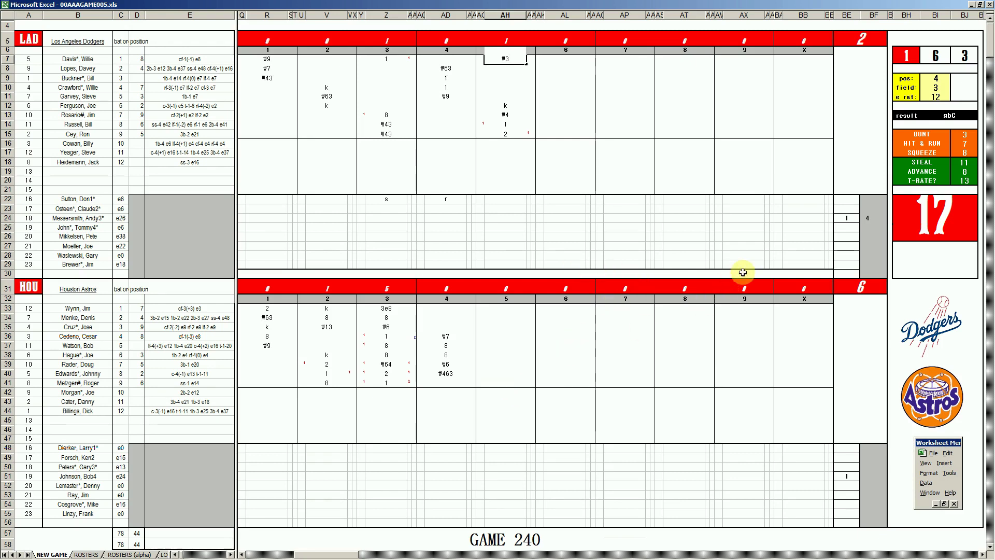
pyautogui.click(843, 246)
pyautogui.write('5')
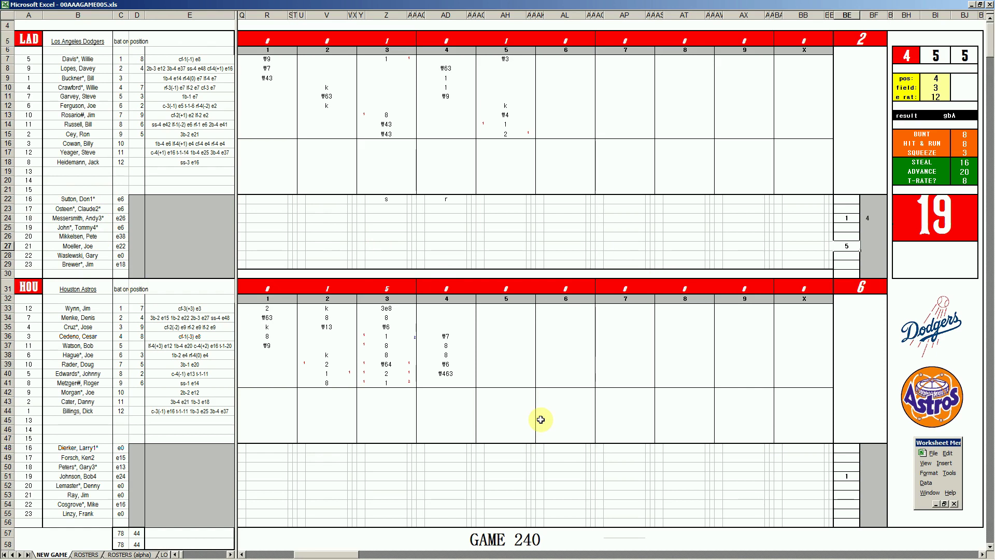
# Record the Astros' fifth-inning results as 3 in AH41, k in AH33 and 1 in AH34
pyautogui.click(500, 385)
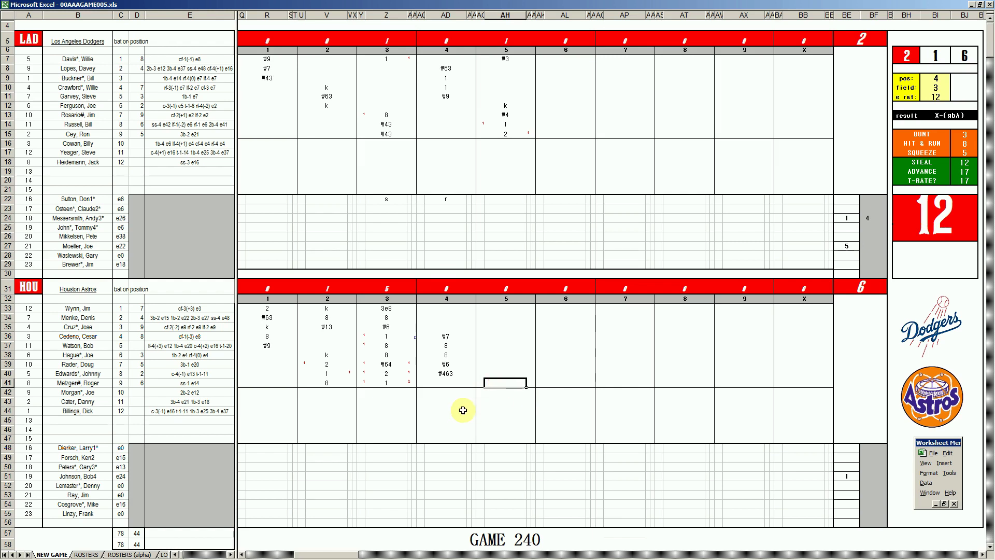
pyautogui.write('3')
pyautogui.press('Return')
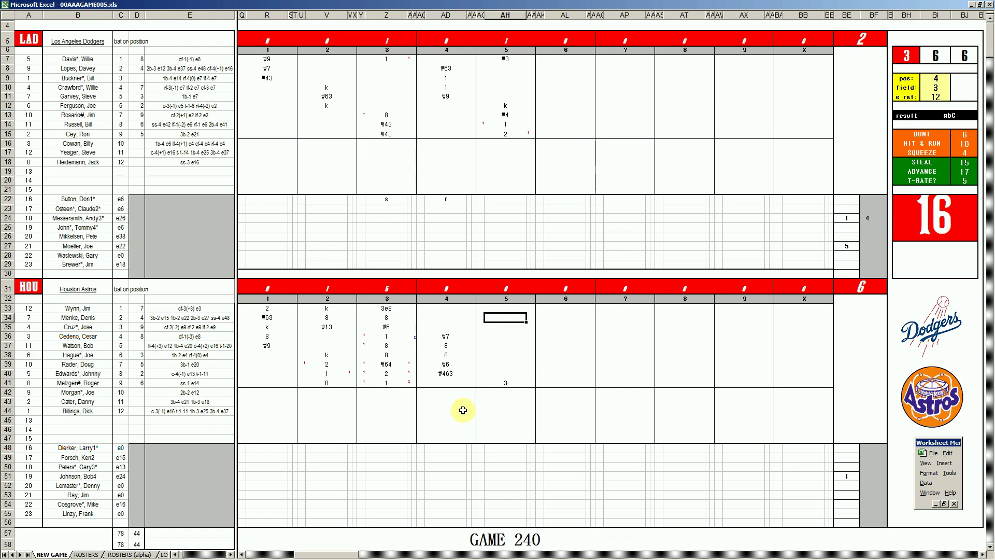
pyautogui.write('k')
pyautogui.press('Return')
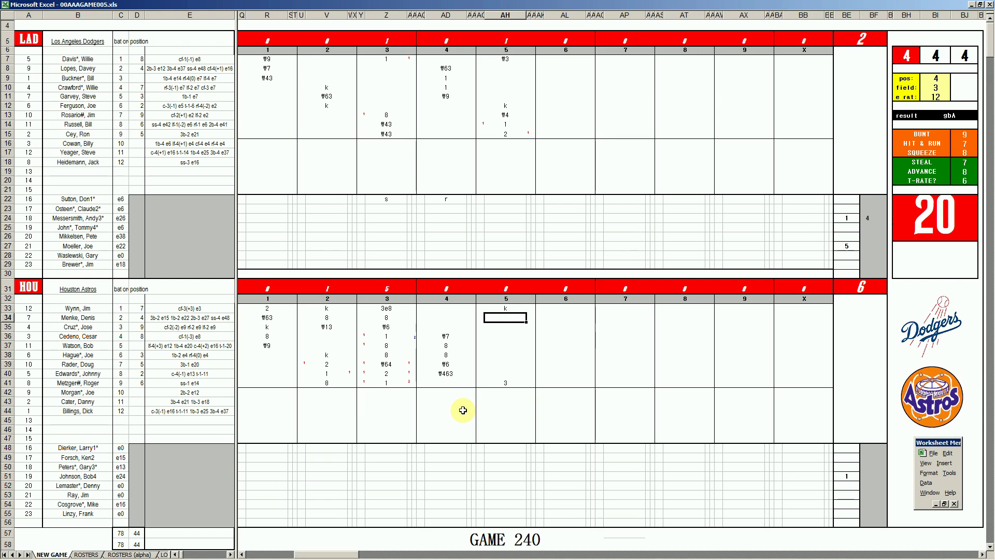
pyautogui.write('1')
pyautogui.press('Return')
# Enter a 1 mark in AI34 beside the second Astros batter's single and a 1 in AG41 for the ninth batter's run
pyautogui.press('Down')
pyautogui.press('Down')
pyautogui.press('Down')
pyautogui.press('Down')
pyautogui.press('Down')
pyautogui.press('Down')
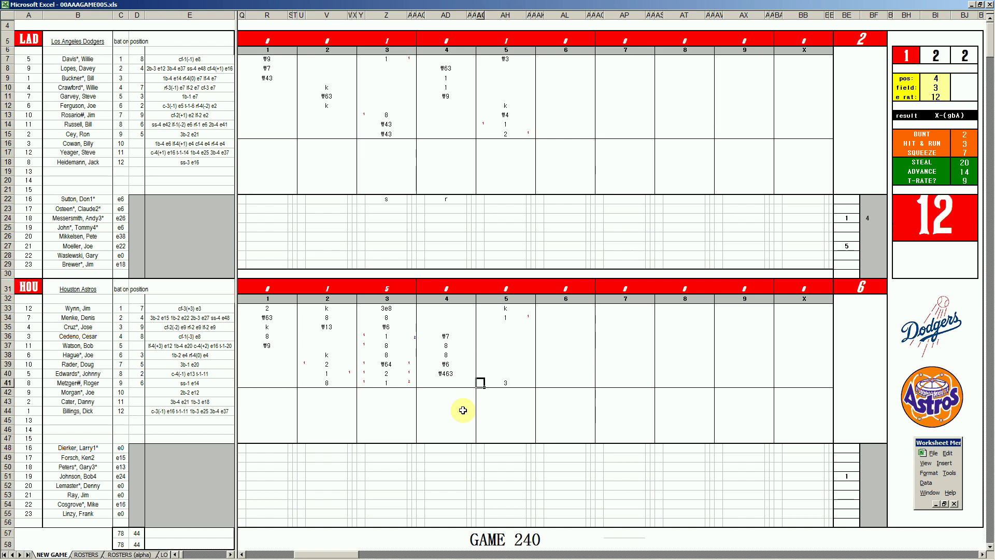
pyautogui.write('1')
# Enter 1 as the Astros' third batter's fifth-inning result in AH35
pyautogui.press('Up')
pyautogui.press('Up')
pyautogui.press('Up')
pyautogui.press('Up')
pyautogui.press('Up')
pyautogui.press('Up')
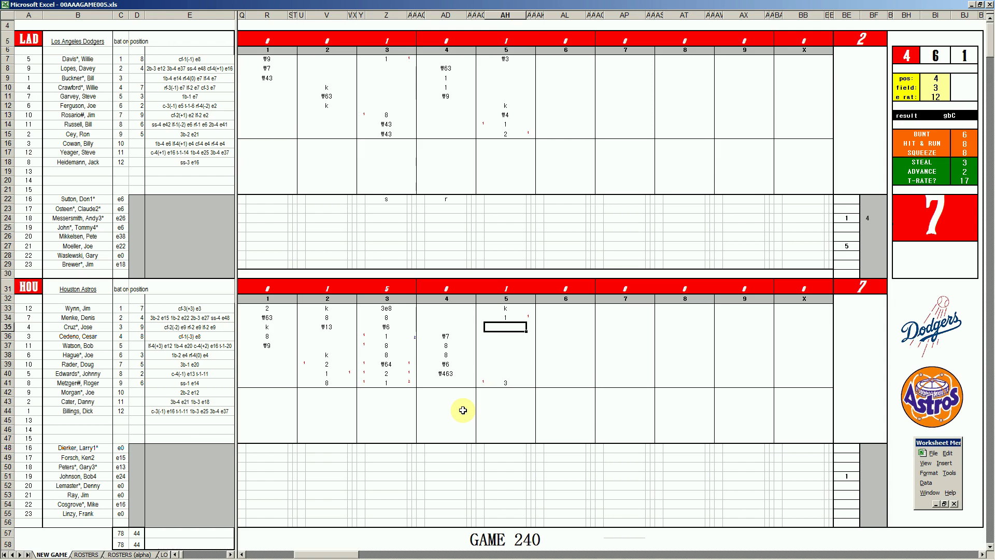
pyautogui.write('1')
pyautogui.press('Return')
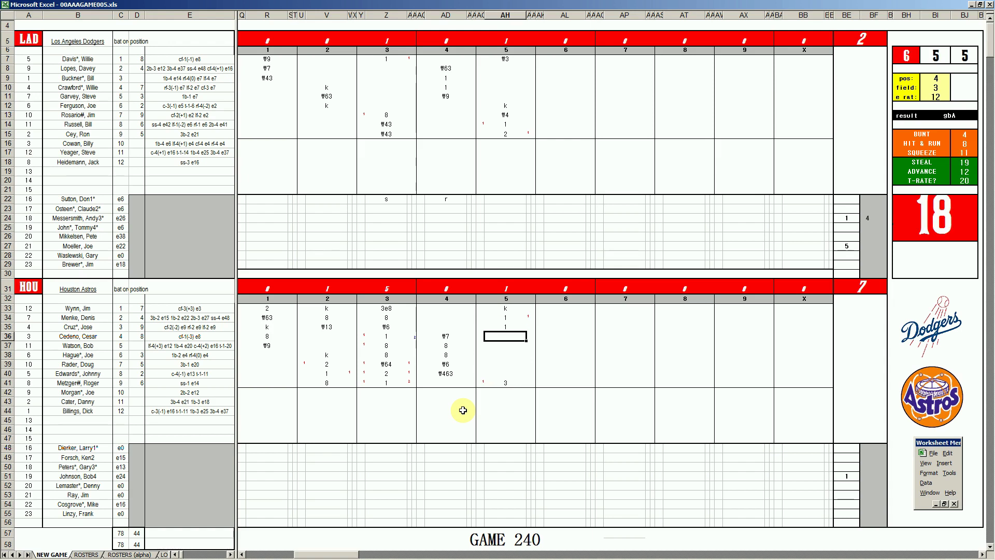
# Set the fielding lookup to position 5 with field rating 2, enter e5 in AH36, and mark the second Astros batter's run in AG34
pyautogui.hotkey('ctrl', 'p')
pyautogui.write('5')
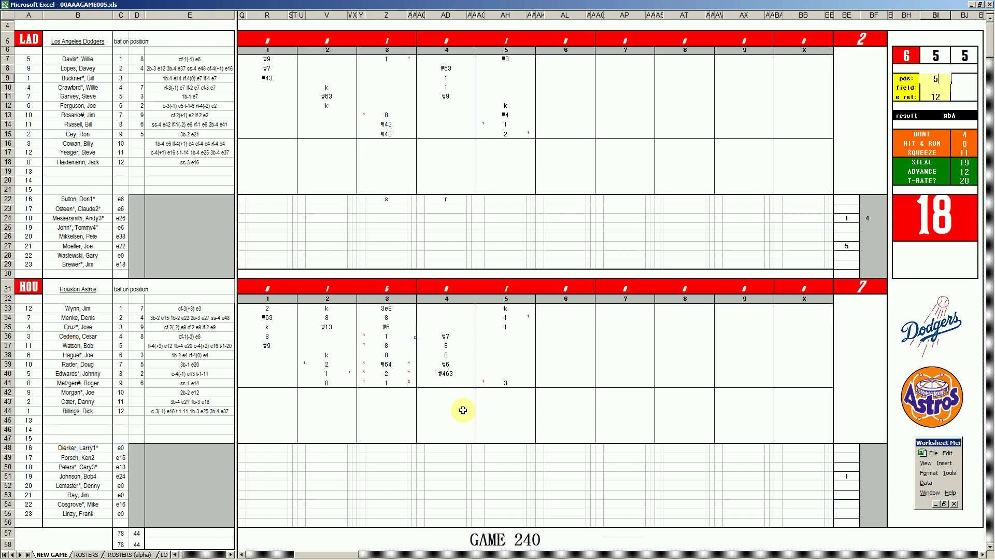
pyautogui.press('Return')
pyautogui.write('2')
pyautogui.press('Return')
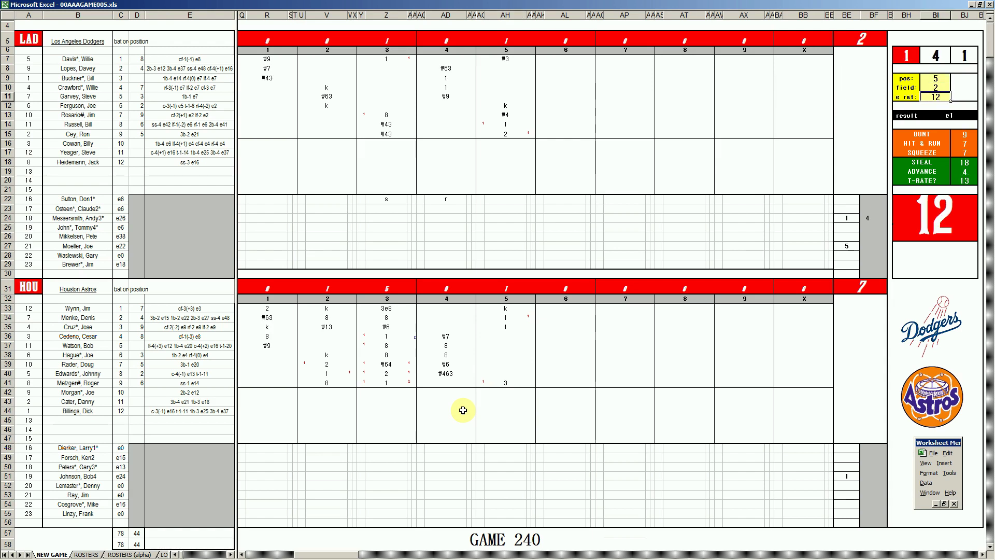
pyautogui.click(505, 335)
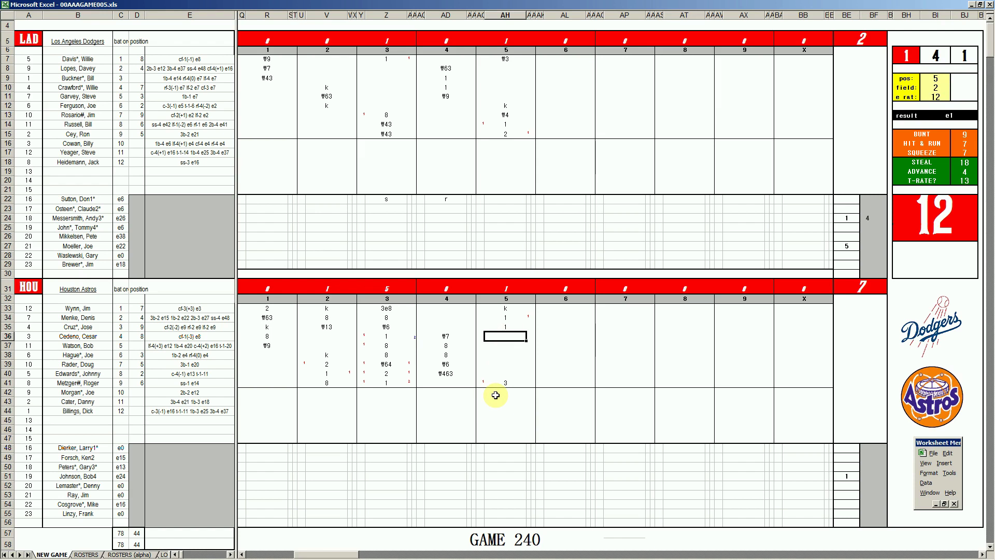
pyautogui.write('e5')
pyautogui.press('Return')
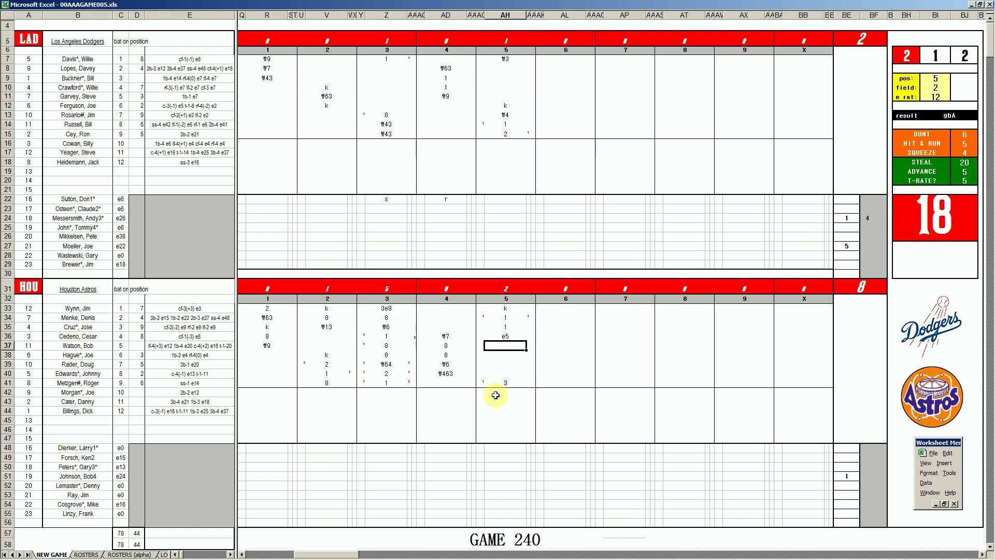
# Enter ₩8 for the Astros' fifth batter in AH37, and set the fielding lookup to position 6 with field rating 4
pyautogui.write('#8')
pyautogui.press('Return')
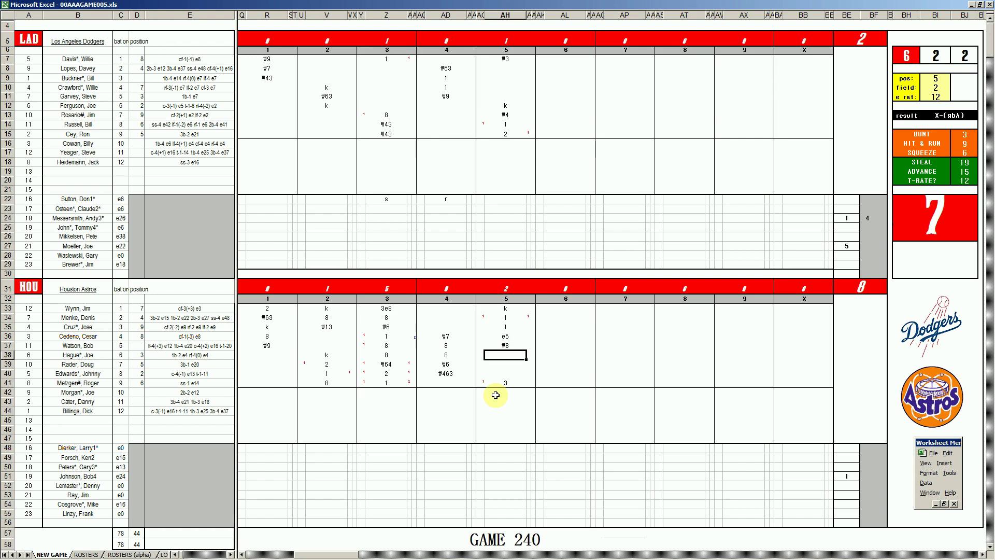
pyautogui.hotkey('ctrl', 'p')
pyautogui.write('6')
pyautogui.press('Return')
pyautogui.write('4')
pyautogui.press('Return')
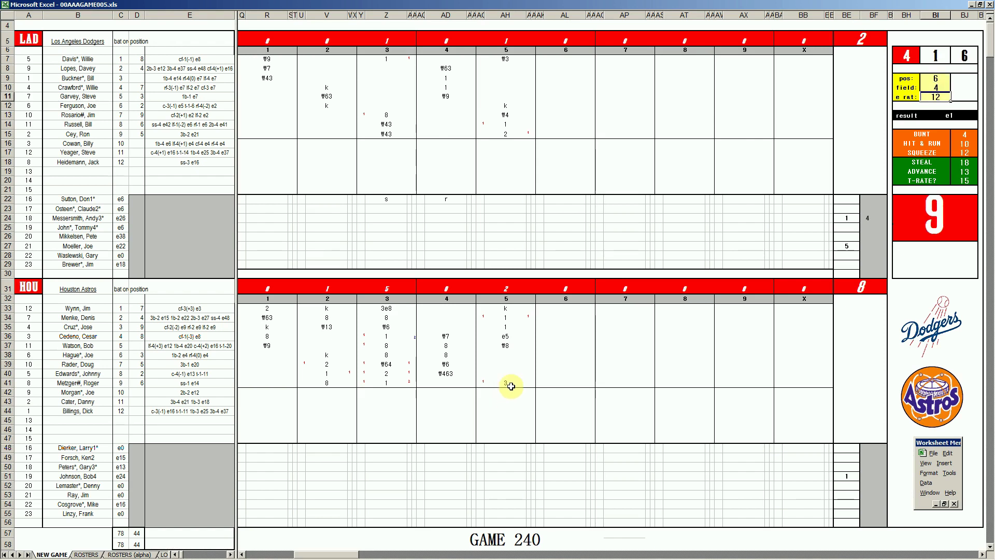
# Record e6 for the Astros' sixth batter in AH38 and k for the seventh batter in AH39
pyautogui.click(506, 355)
pyautogui.write('e6')
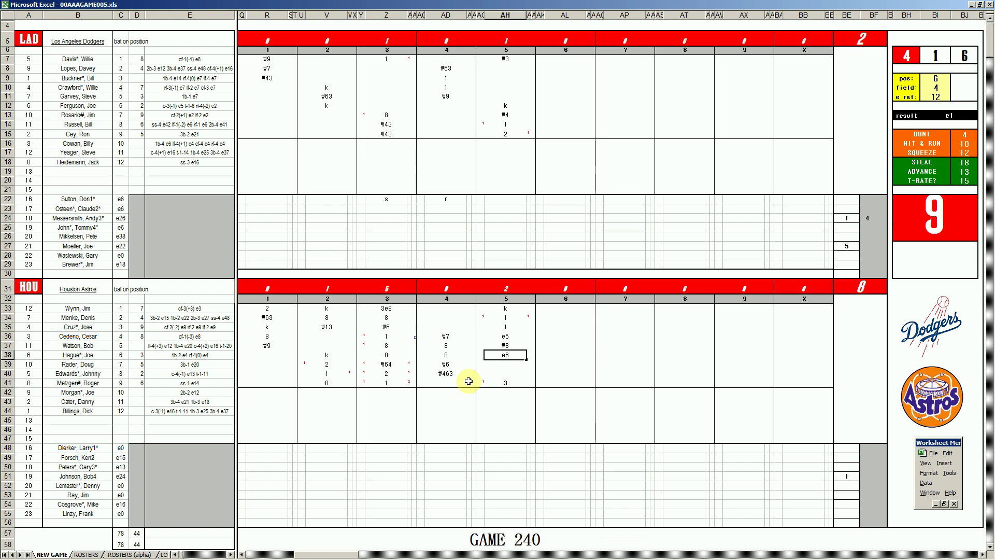
pyautogui.press('Return')
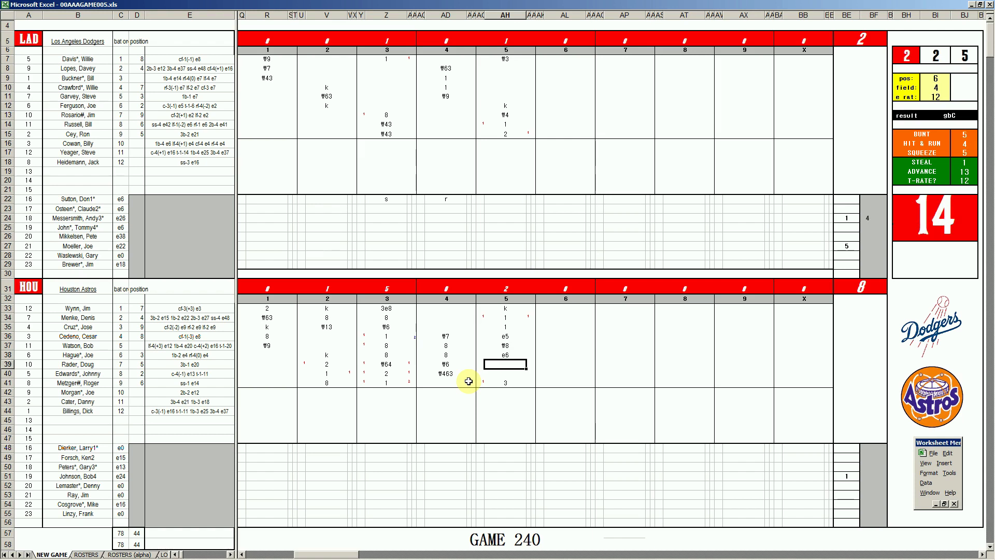
pyautogui.write('k')
# Record the Dodgers' sixth-inning home run as 4 in AL8 with marks on both sides, and ₩4 in AL9
pyautogui.click(552, 68)
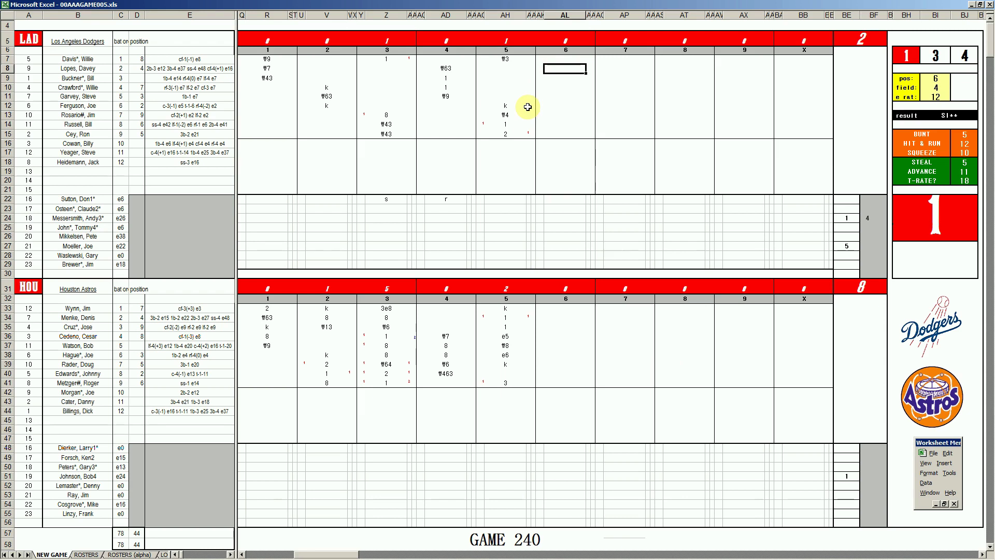
pyautogui.write('4')
pyautogui.press('Return')
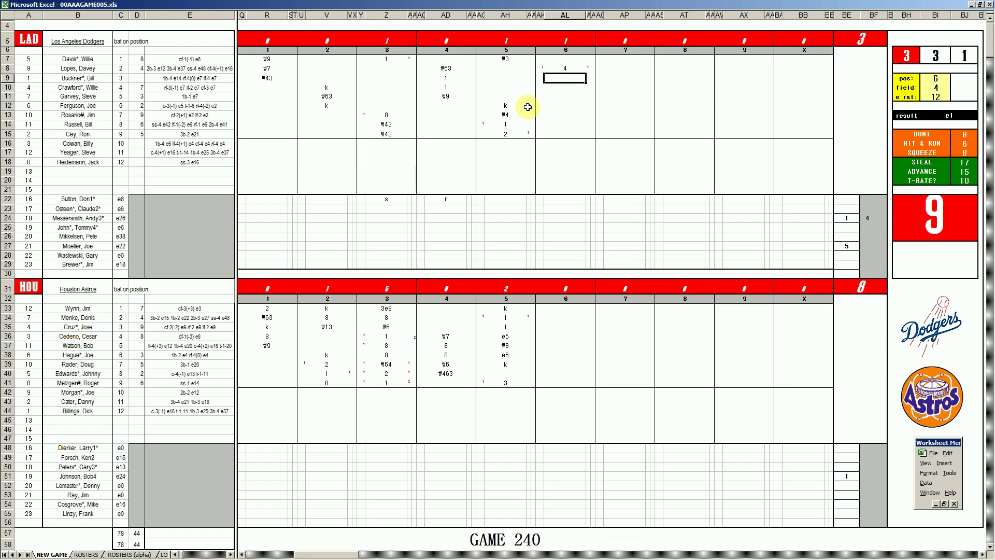
pyautogui.write('#4')
pyautogui.press('Return')
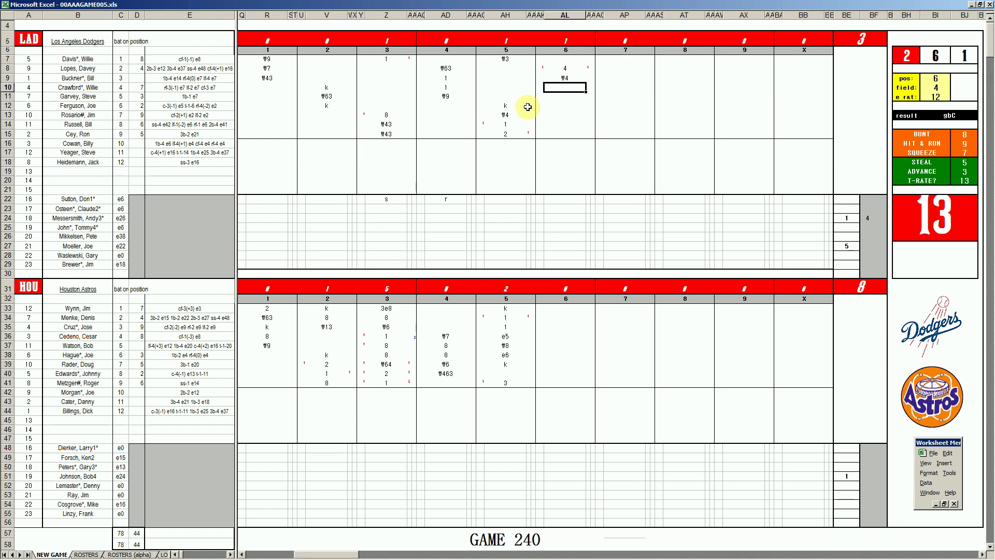
# Record the Dodgers' remaining sixth-inning results as 1 in AL10, ₩9 in AL11, 4 in AL12 and ₩3 in AL13
pyautogui.write('1')
pyautogui.press('Return')
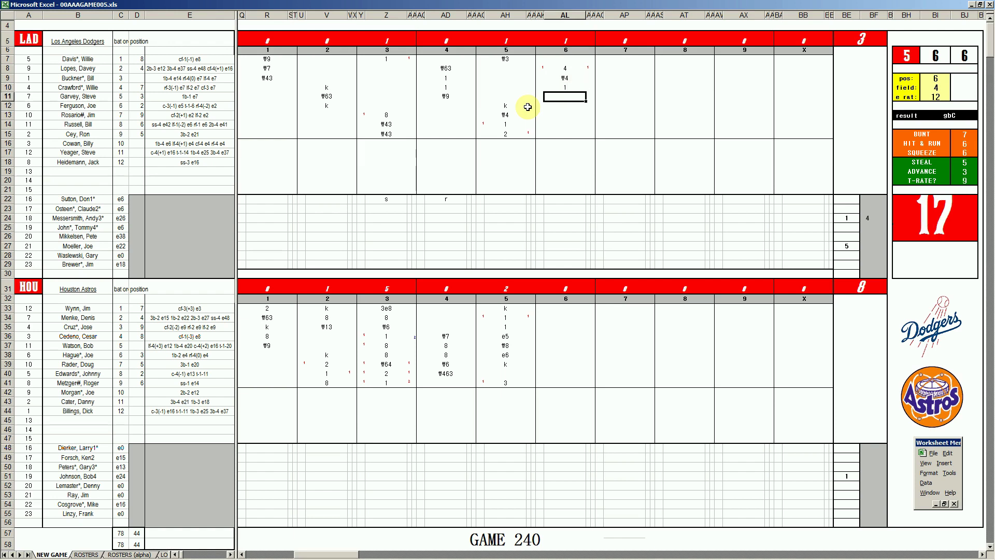
pyautogui.write('#9')
pyautogui.press('Return')
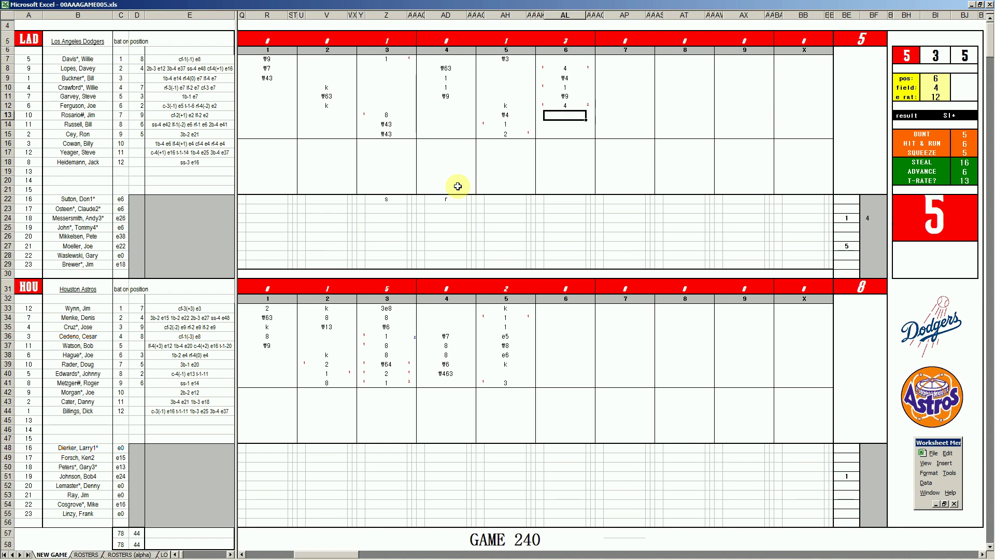
pyautogui.write('#3')
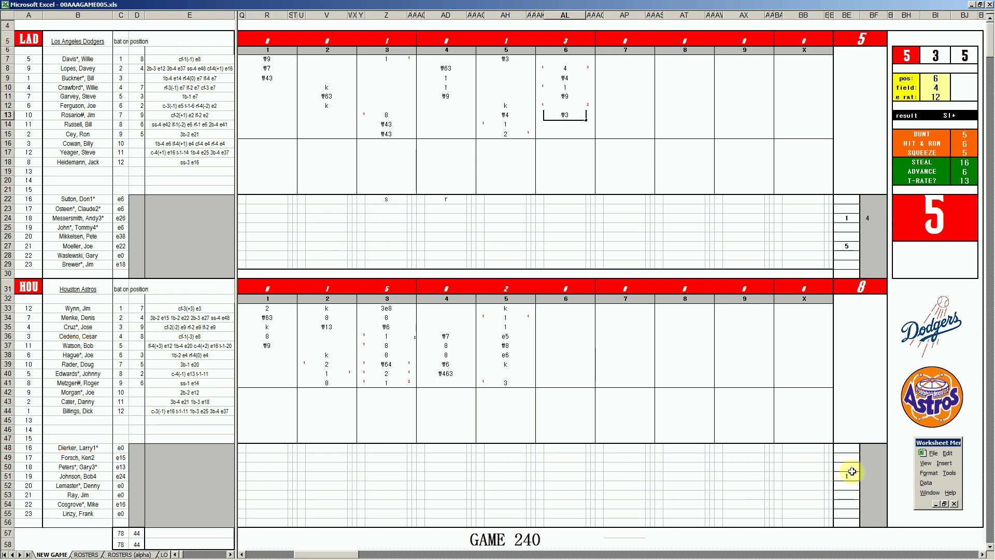
# Enter 6 in BF51 on the fourth Astros pitcher's row, and ₩53 for the Astros' eighth batter in AL40
pyautogui.click(869, 477)
pyautogui.write('6')
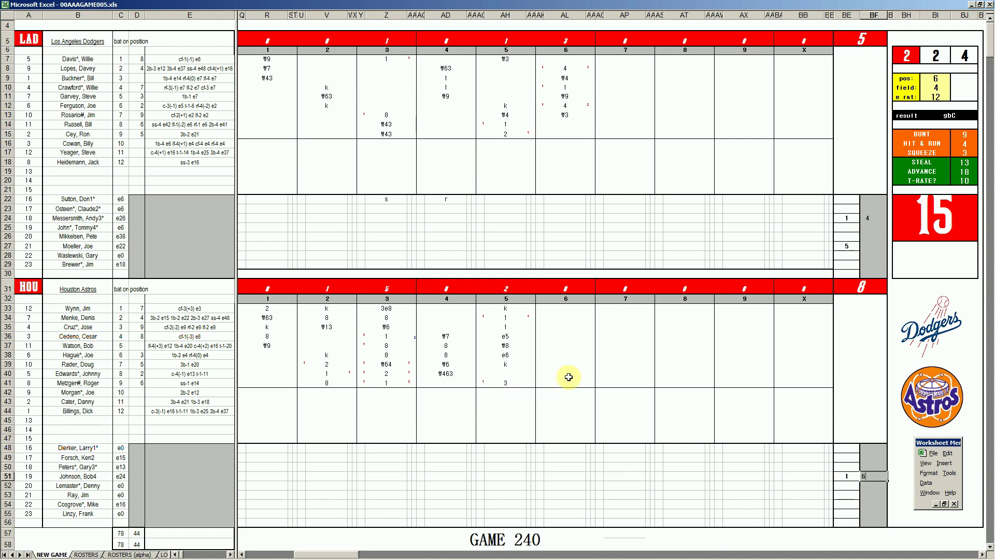
pyautogui.click(540, 373)
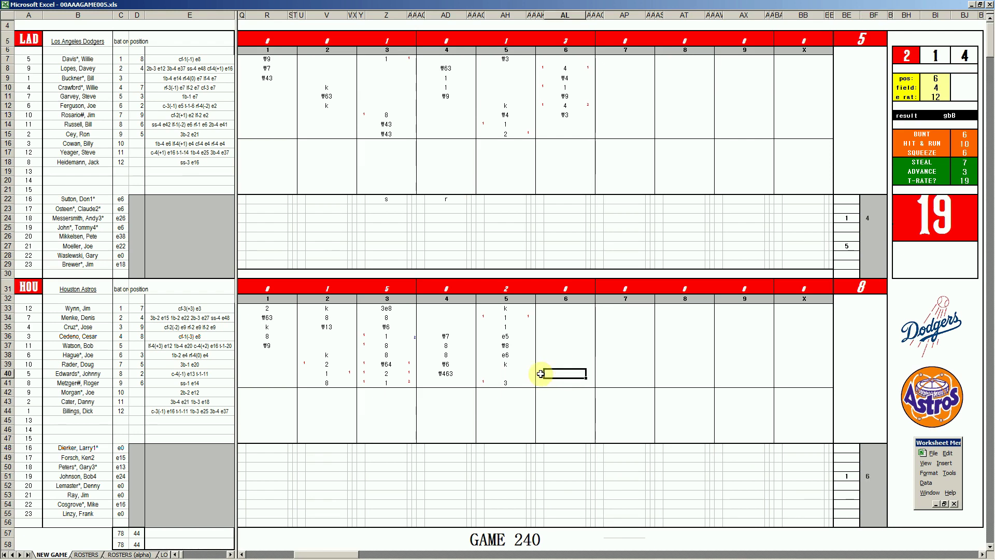
pyautogui.write('\\53')
pyautogui.press('Return')
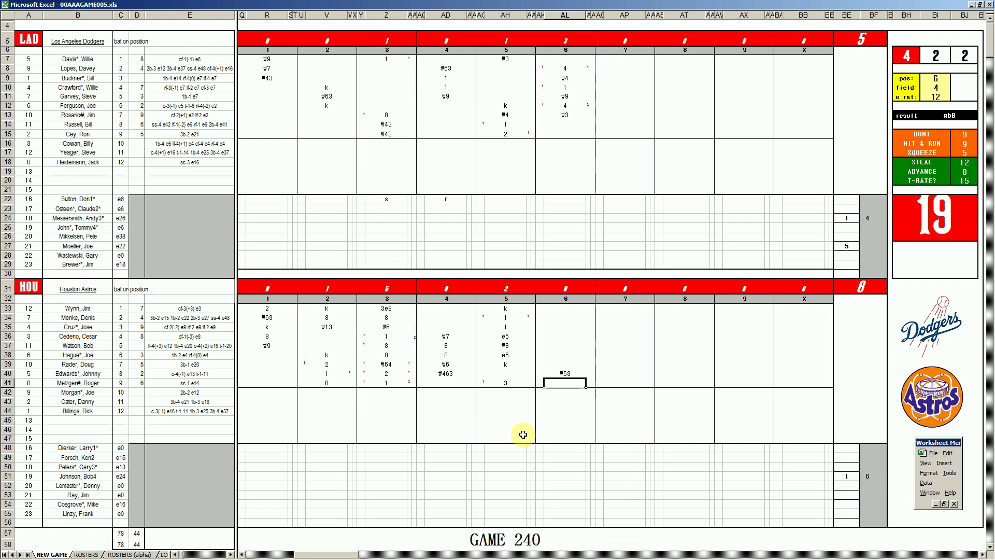
# Run the fielding check for position 8, fielding 1, error rating 8, and record ₩8 for the Astros' ninth batter in AL41
pyautogui.hotkey('ctrl', 'f')
pyautogui.write('8')
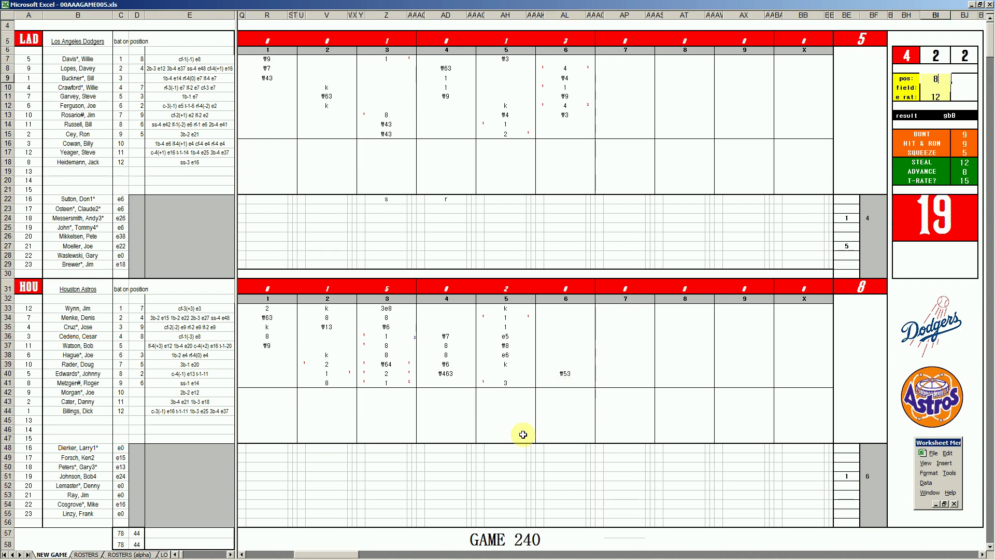
pyautogui.press('Return')
pyautogui.press('Return')
pyautogui.press('Return')
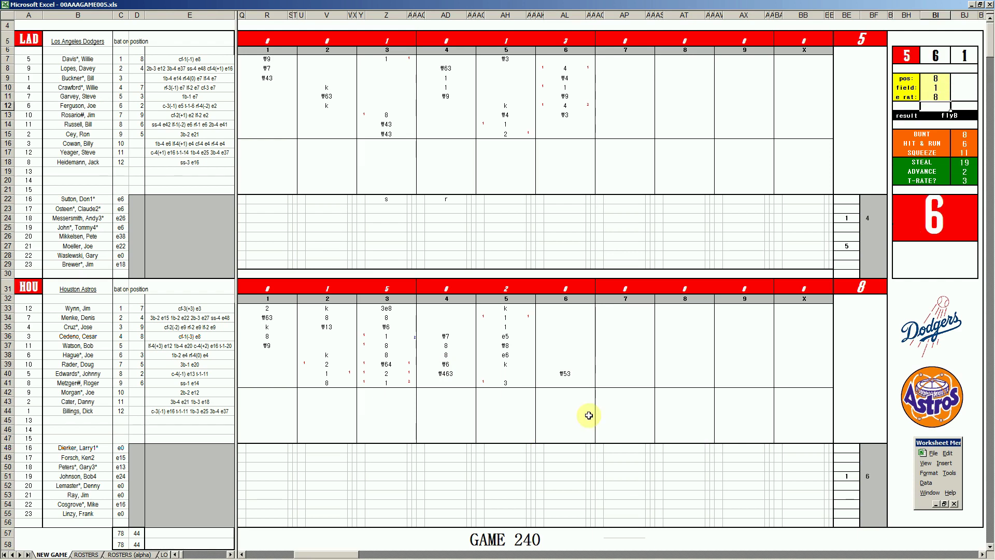
pyautogui.click(570, 382)
pyautogui.write('#8')
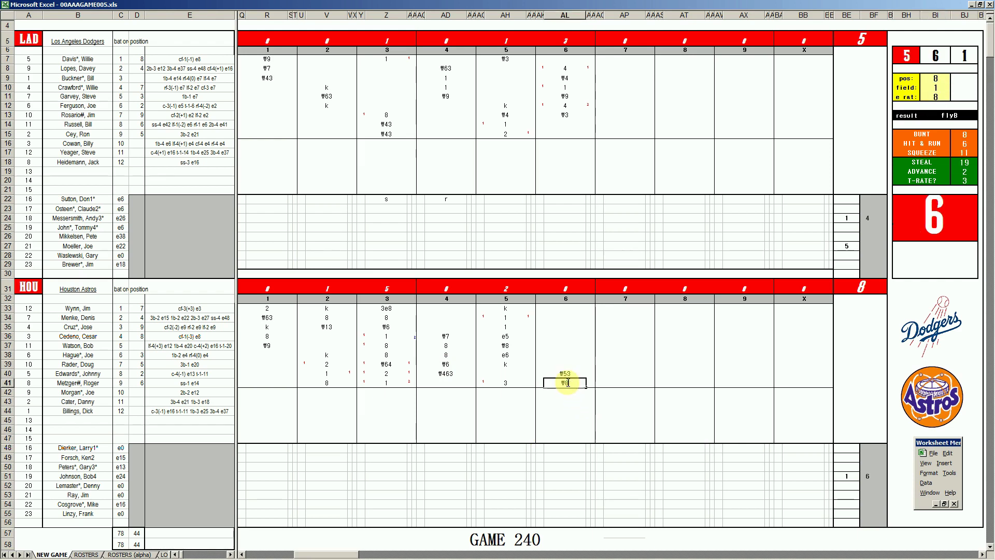
pyautogui.press('Return')
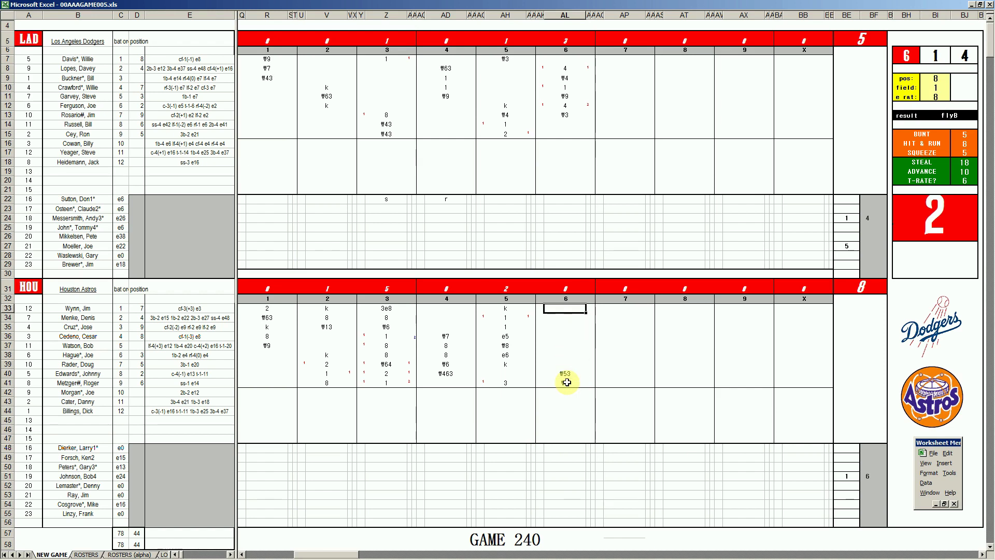
# Record a sixth-inning home run as 4 in AL42 for the Astros' tenth listed player, with marks on both sides
pyautogui.press('Down')
pyautogui.press('Down')
pyautogui.press('Down')
pyautogui.press('Down')
pyautogui.press('Down')
pyautogui.press('Down')
pyautogui.press('Down')
pyautogui.press('Down')
pyautogui.press('Down')
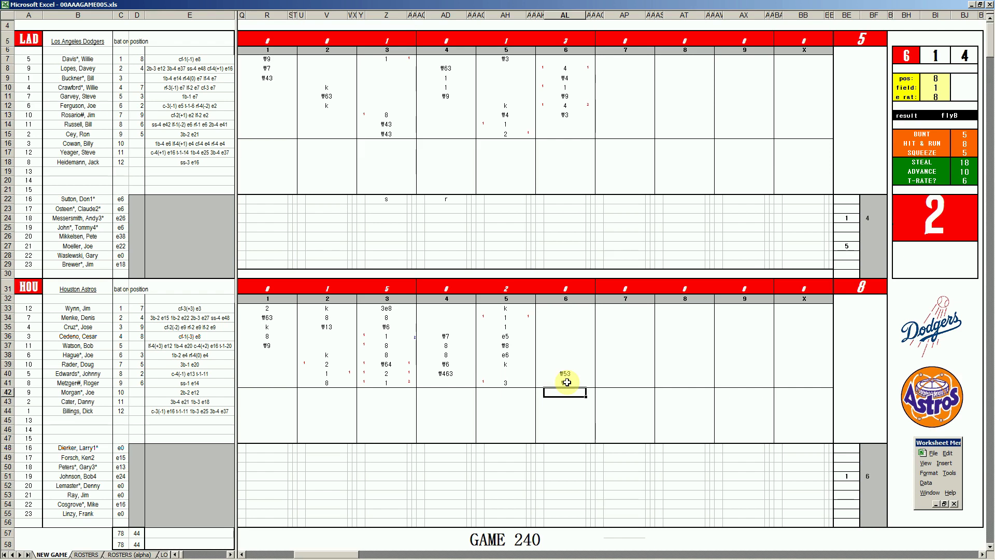
pyautogui.write('4')
pyautogui.press('Return')
pyautogui.press('Left')
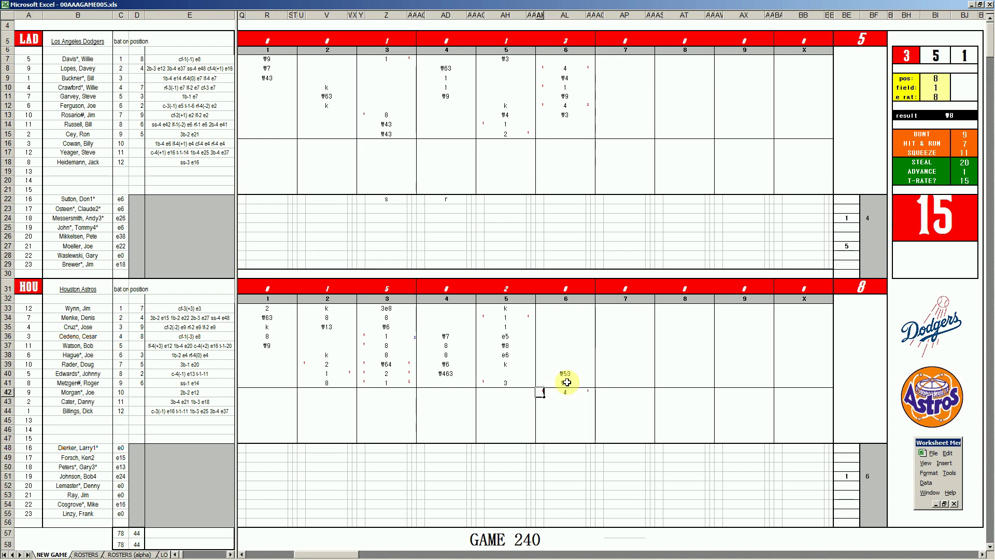
# Run the fielding check for the Astros' second batter with position 6 and fielding 4
pyautogui.press('Right')
pyautogui.press('Up')
pyautogui.press('Up')
pyautogui.press('Up')
pyautogui.press('Up')
pyautogui.press('Up')
pyautogui.press('Up')
pyautogui.press('Up')
pyautogui.press('Up')
pyautogui.press('Up')
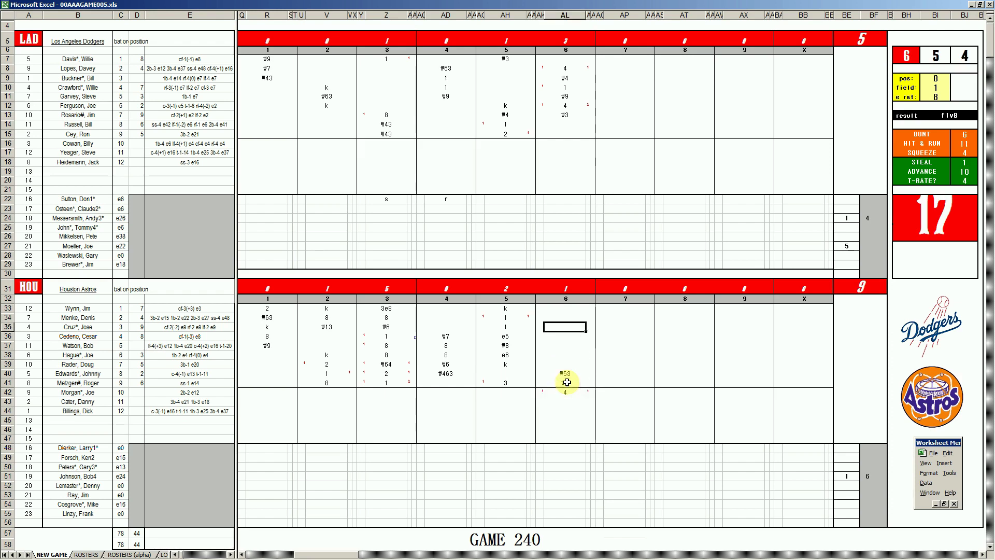
pyautogui.press('Down')
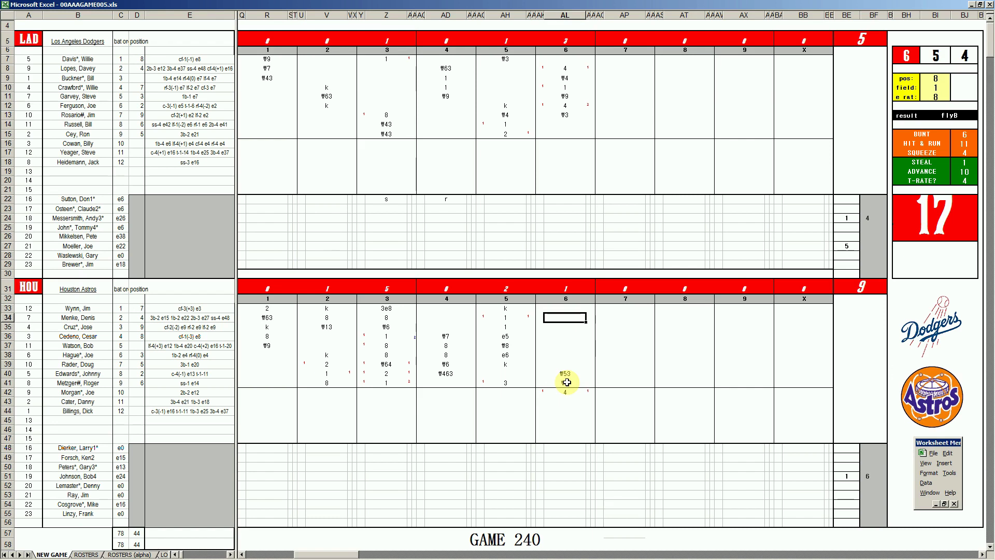
pyautogui.hotkey('ctrl', 'p')
pyautogui.write('6')
pyautogui.press('Return')
pyautogui.write('4')
pyautogui.press('Return')
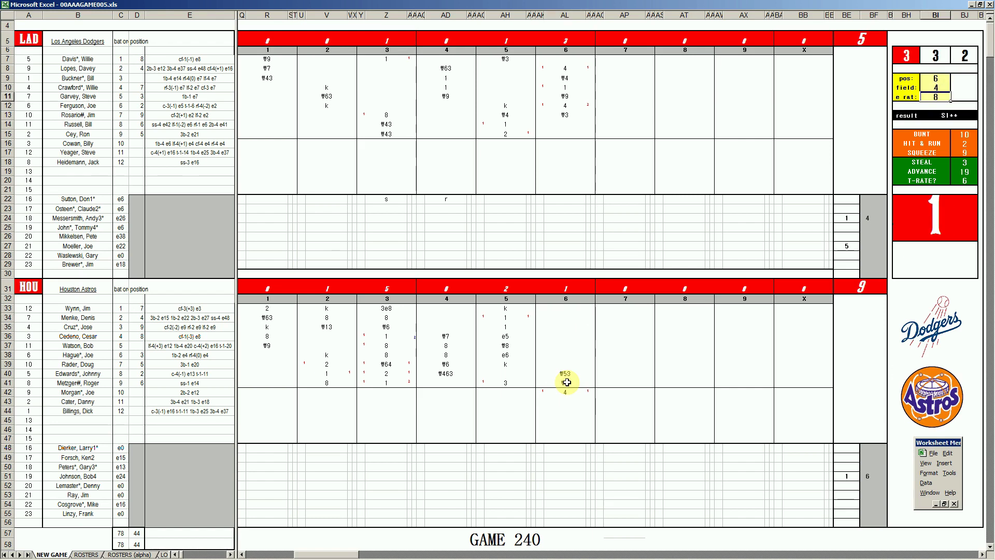
# Record 1 for the Astros' second batter in AL34 and ₩9 for the third batter in AL35
pyautogui.click(567, 316)
pyautogui.write('1')
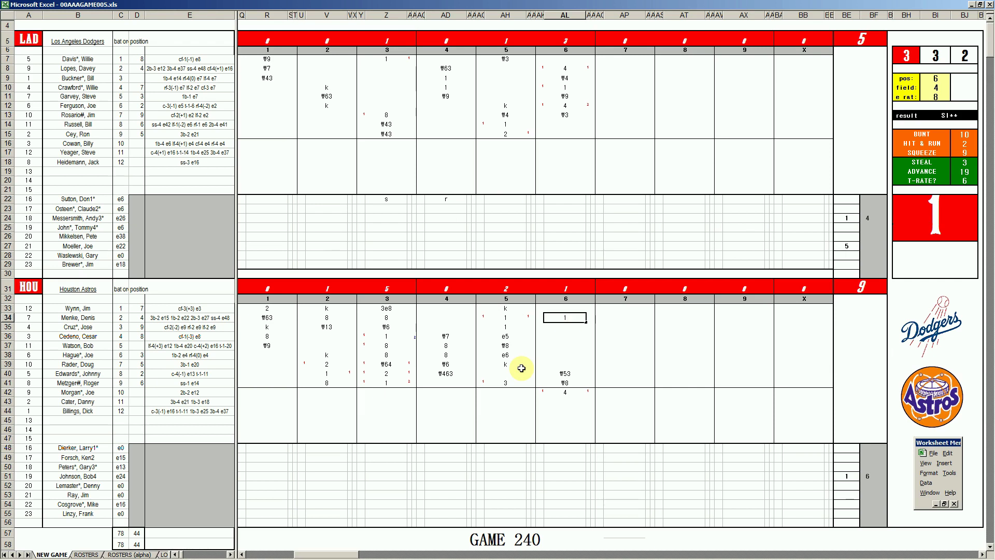
pyautogui.press('Return')
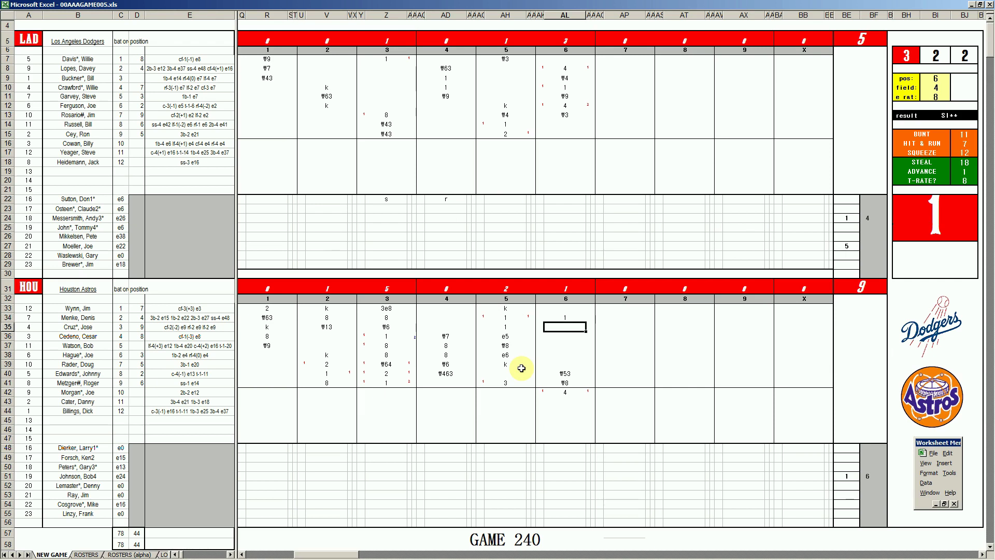
pyautogui.write('#9')
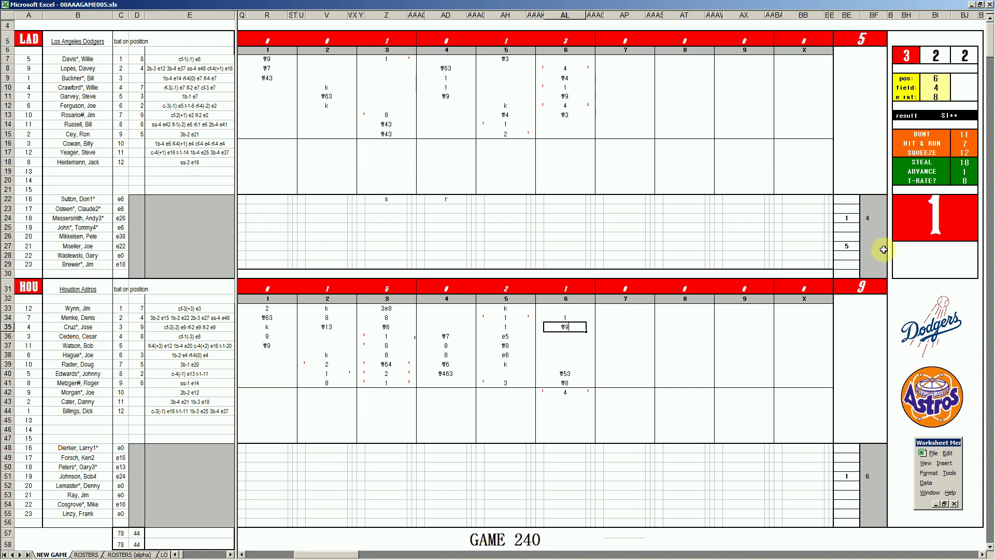
# Enter 2 in BF27 on the sixth Dodgers pitcher's row and 7 in BE52 on the fifth Astros pitcher's row
pyautogui.click(873, 247)
pyautogui.write('2')
pyautogui.click(852, 485)
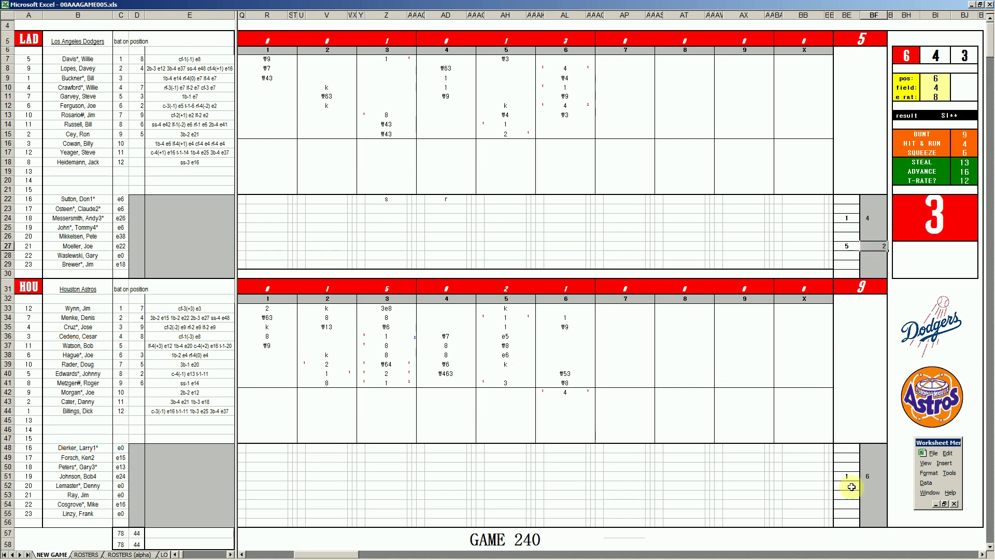
pyautogui.write('7')
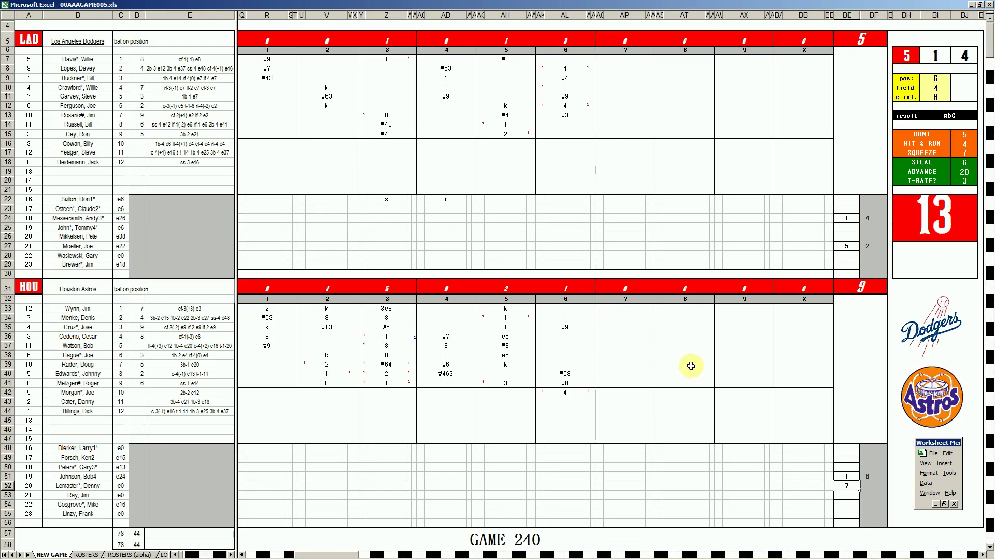
# Run the fielding check for position 4 with fielding 2, and record ₩43 for the Dodgers' eighth batter in AP14
pyautogui.click(615, 122)
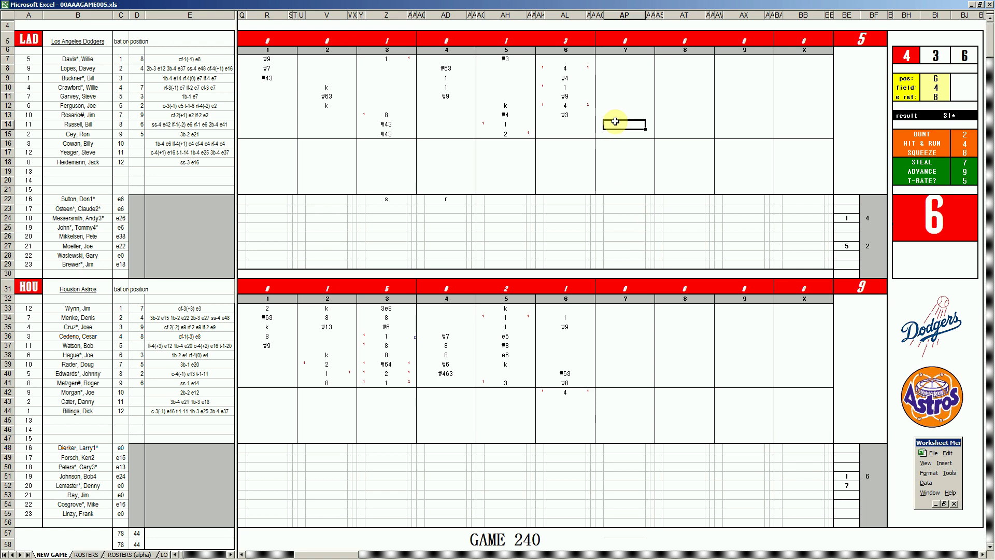
pyautogui.write('4')
pyautogui.press('Return')
pyautogui.write('2')
pyautogui.press('Return')
pyautogui.click(615, 122)
pyautogui.write('\\43')
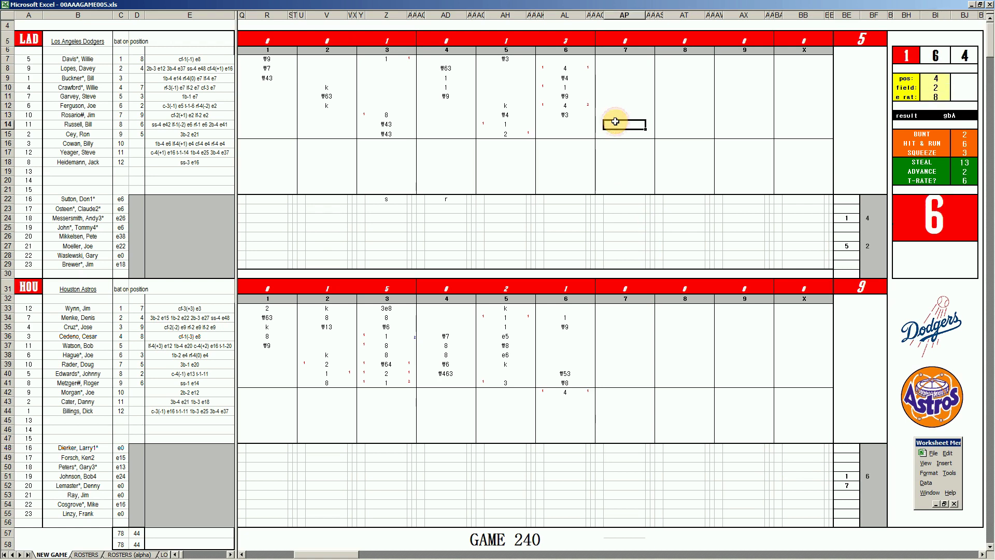
pyautogui.press('Return')
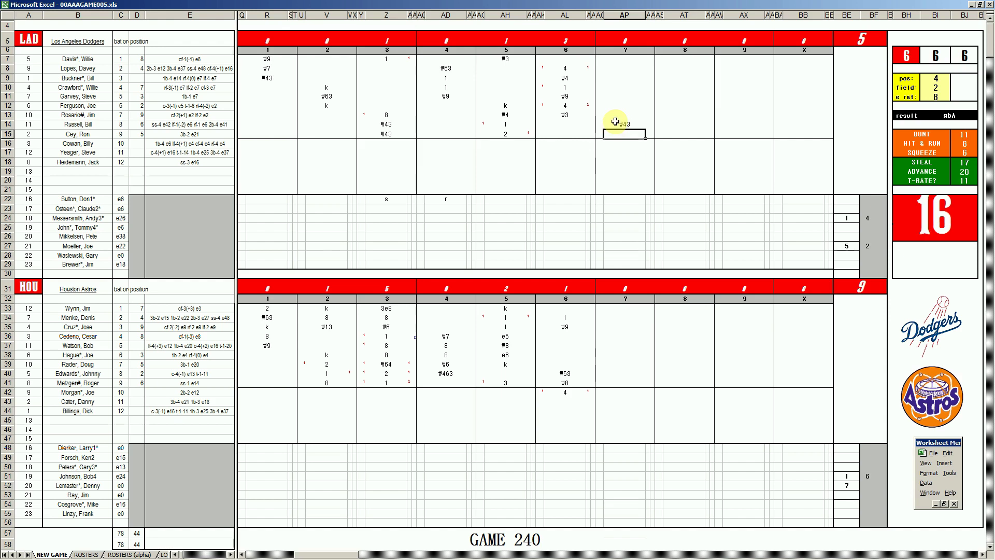
# Record the Dodgers' seventh-inning results as ₩13 in AP15, 1 in AP7 and ₩43 in AP8
pyautogui.write('\\13')
pyautogui.press('Return')
pyautogui.press('Up')
pyautogui.press('Up')
pyautogui.press('Up')
pyautogui.press('Up')
pyautogui.press('Up')
pyautogui.press('Up')
pyautogui.press('Up')
pyautogui.press('Up')
pyautogui.press('Up')
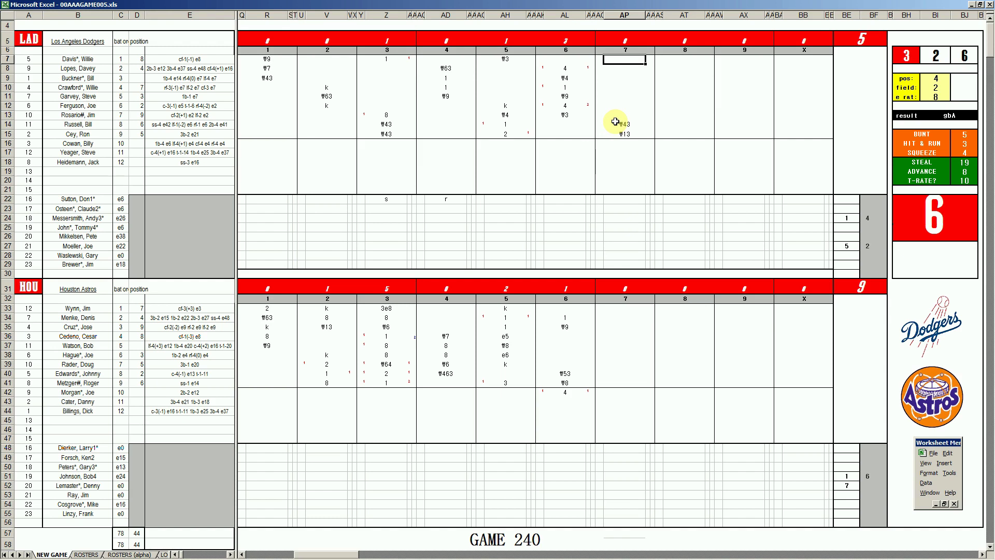
pyautogui.write('1')
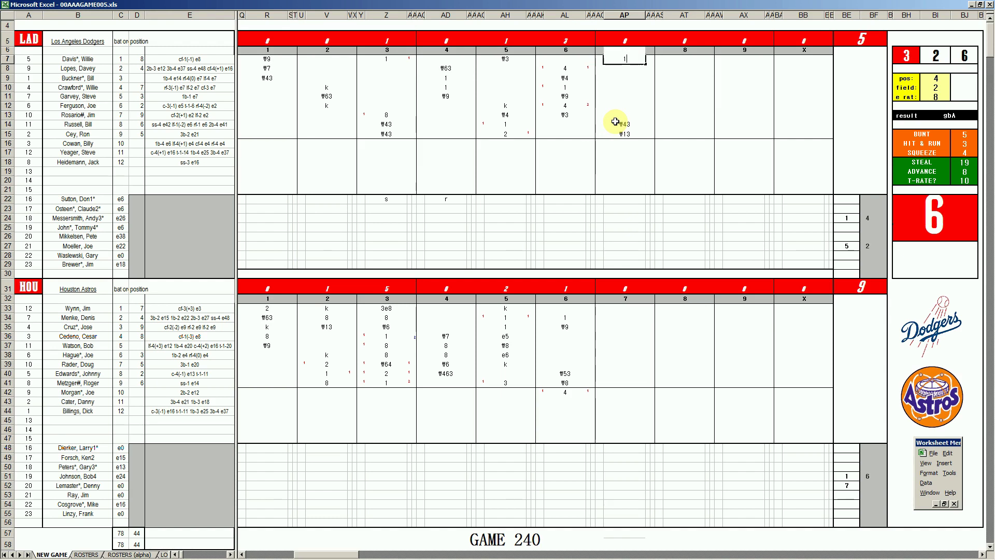
pyautogui.press('Return')
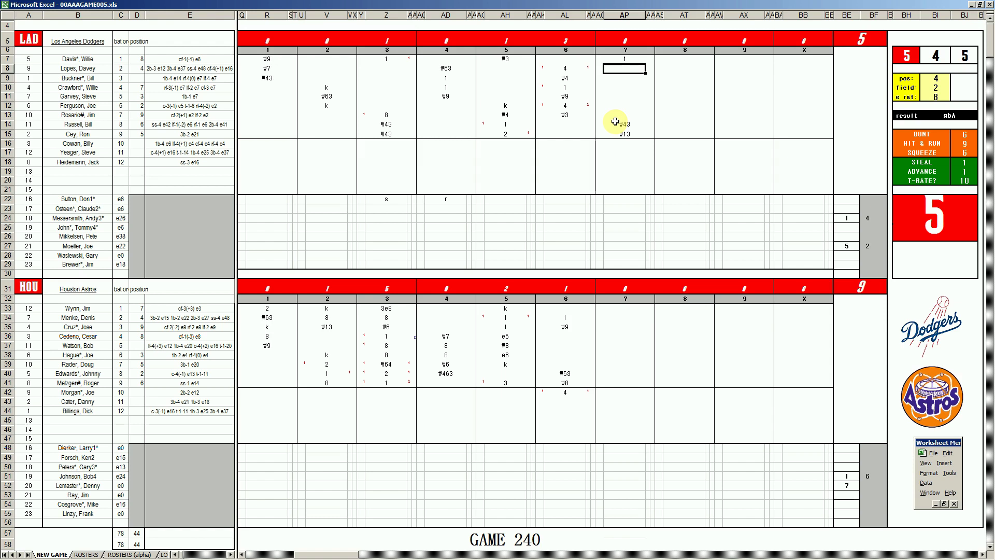
pyautogui.write('#43')
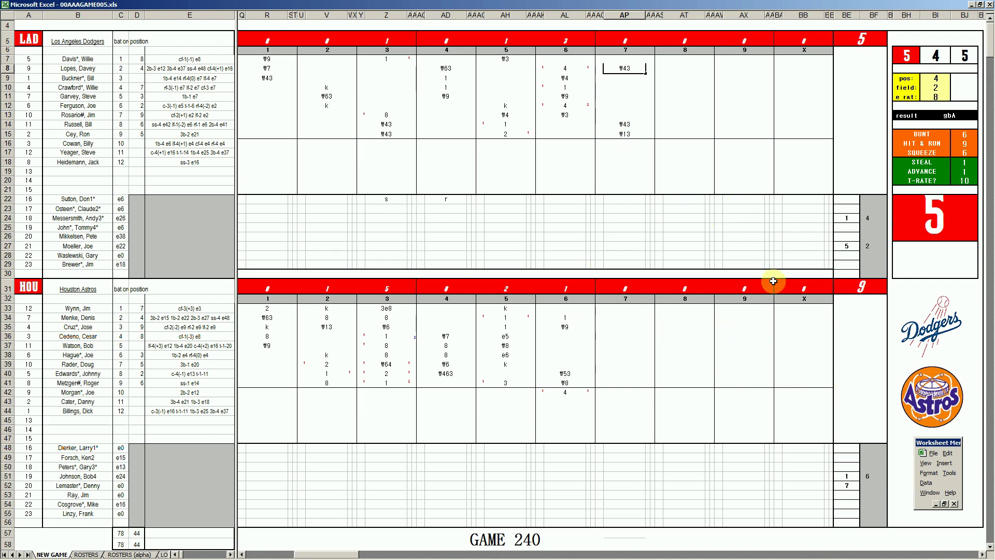
# Switch to Spotify, look through the track list of Headstone - The Contact Sessions, and return to the Excel scoresheet
pyautogui.moveTo(796, 556)
pyautogui.click(643, 553)
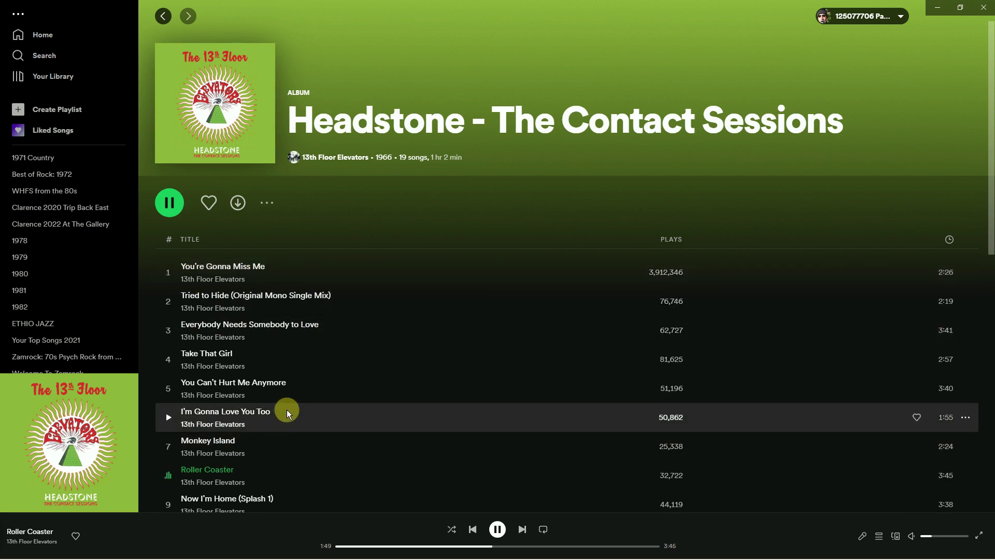
pyautogui.scroll(-4, 287, 413)
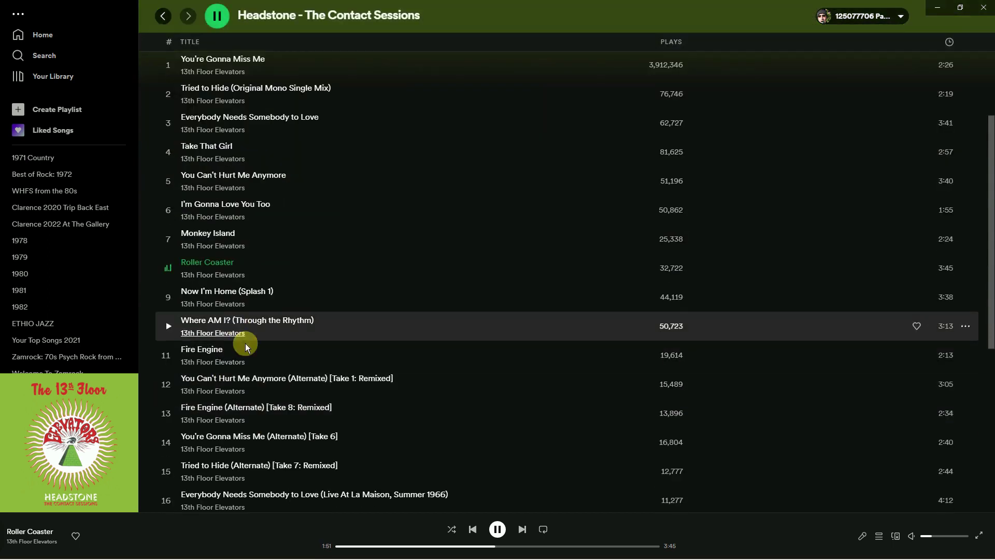
pyautogui.scroll(-2, 260, 440)
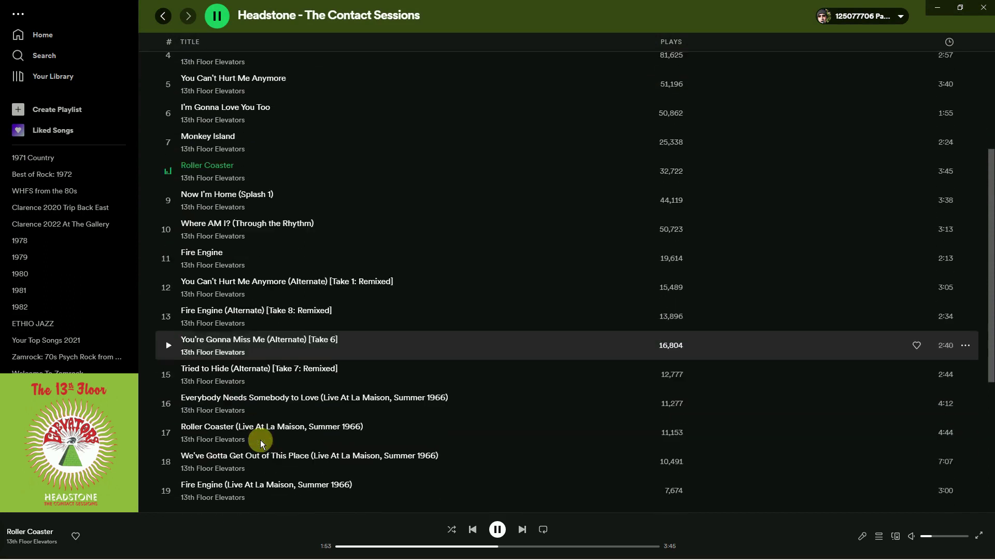
pyautogui.scroll(-2, 261, 440)
pyautogui.scroll(7, 274, 443)
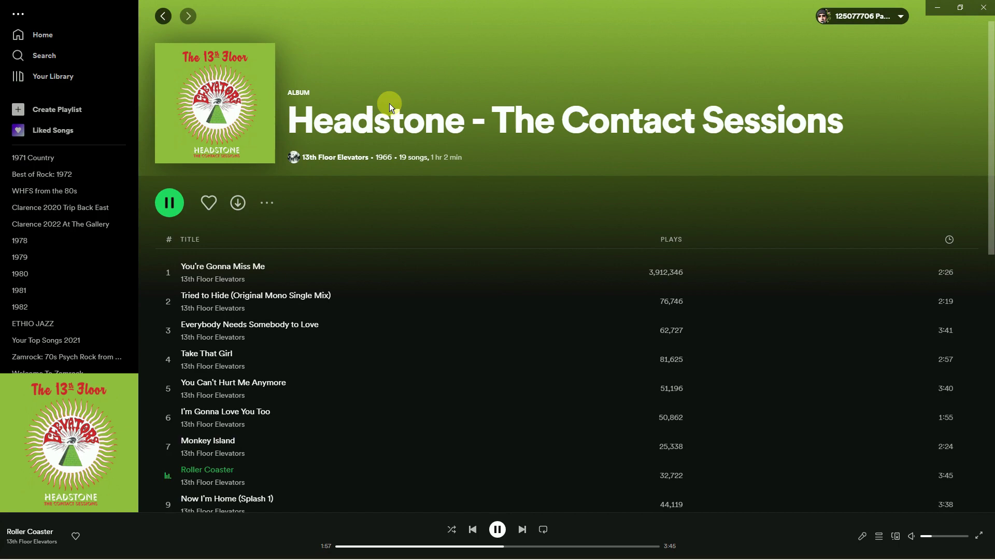
pyautogui.moveTo(557, 554)
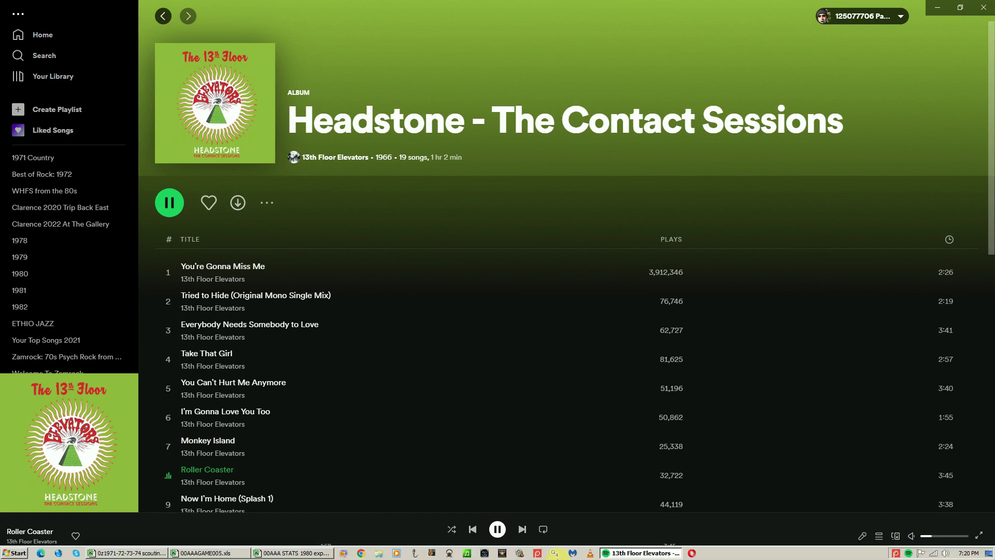
pyautogui.click(233, 555)
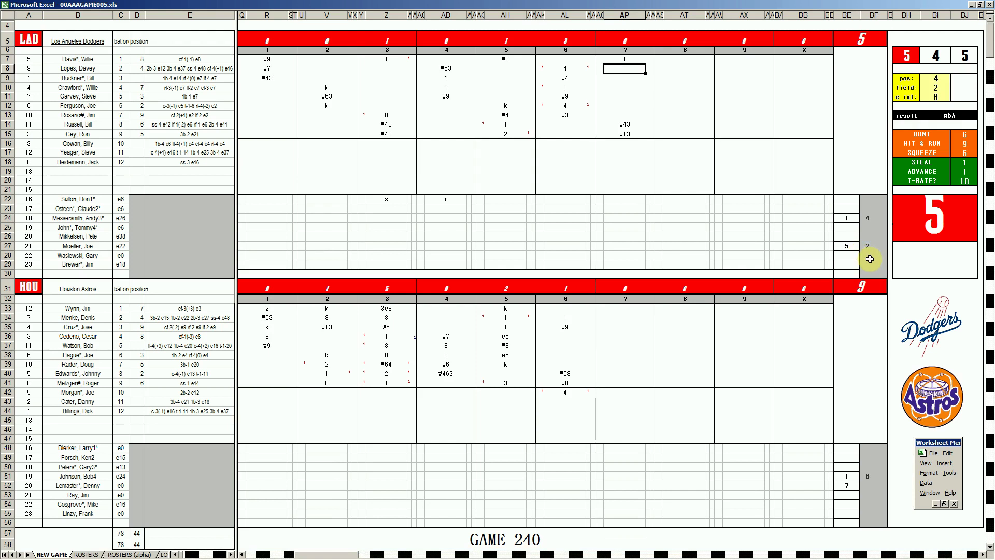
# Reenter ₩43 for the Dodgers' second batter in AP8, and enter 7 in BE28 on the seventh Dodgers pitcher's row
pyautogui.write('₩43')
pyautogui.click(848, 256)
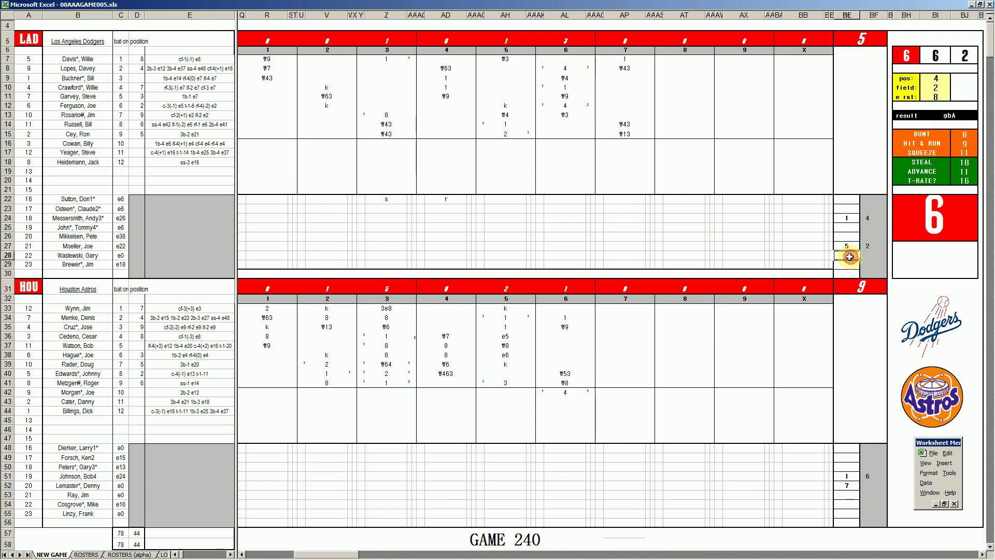
pyautogui.write('7')
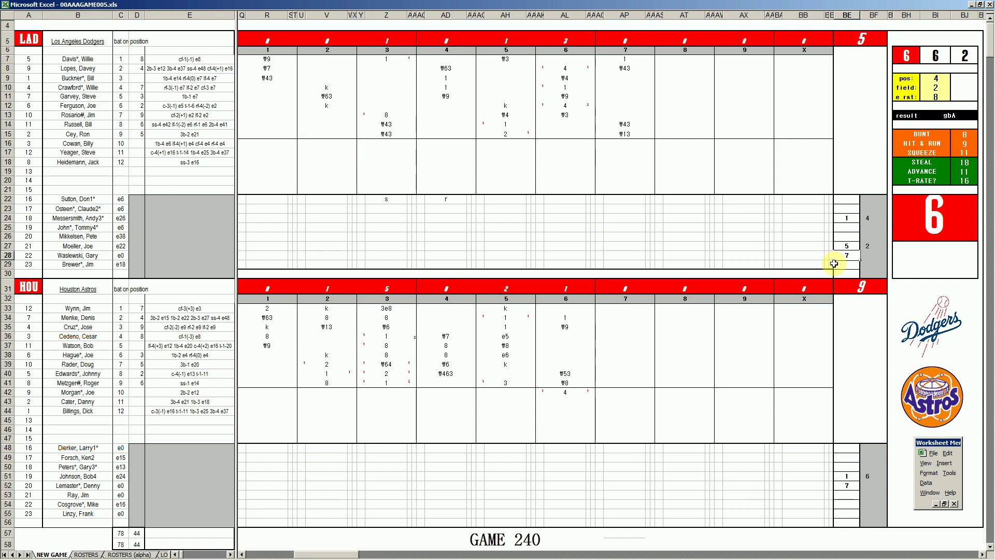
# Record the Astros' seventh-inning results as ₩9 in AP36, ₩8 in AP37 and ₩8 in AP38
pyautogui.click(616, 336)
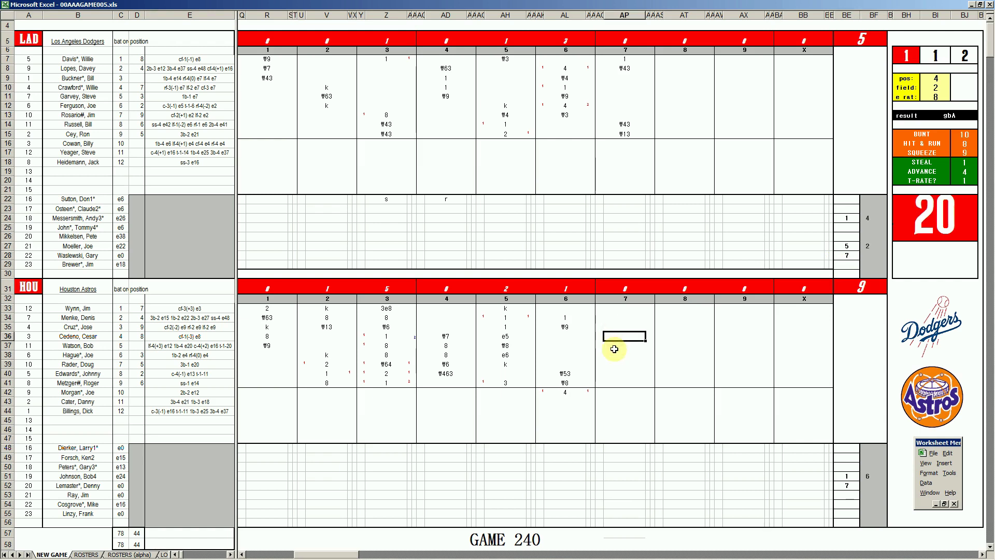
pyautogui.write('#9')
pyautogui.press('Return')
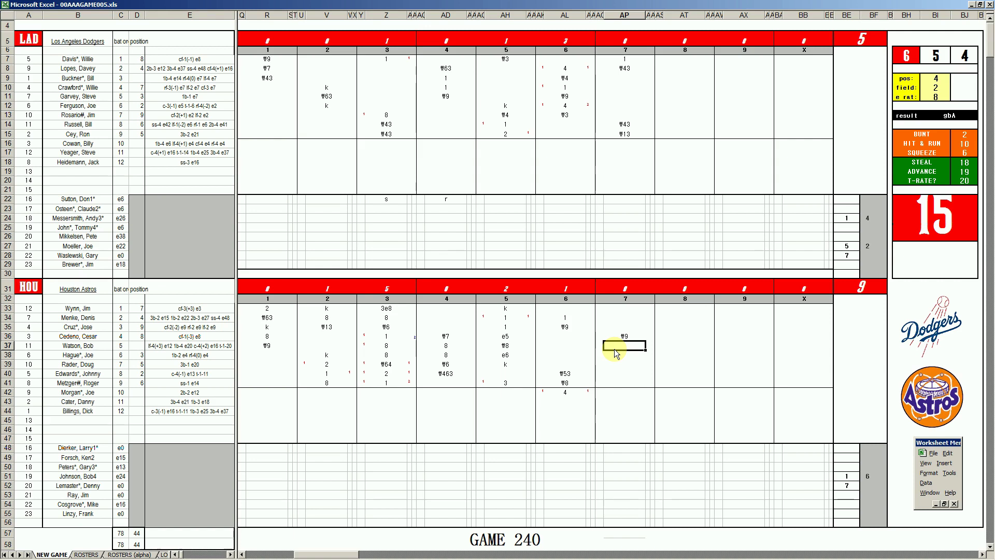
pyautogui.write('#8')
pyautogui.press('Return')
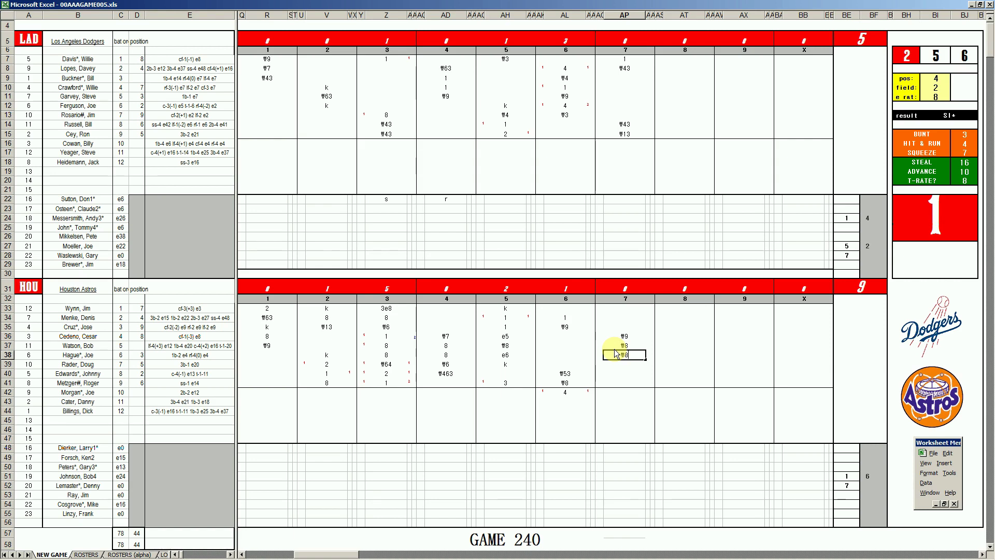
# Enter 1 in BF52 on the fifth Astros pitcher's row and 8 in BE55 on the last Astros pitcher's row
pyautogui.click(871, 489)
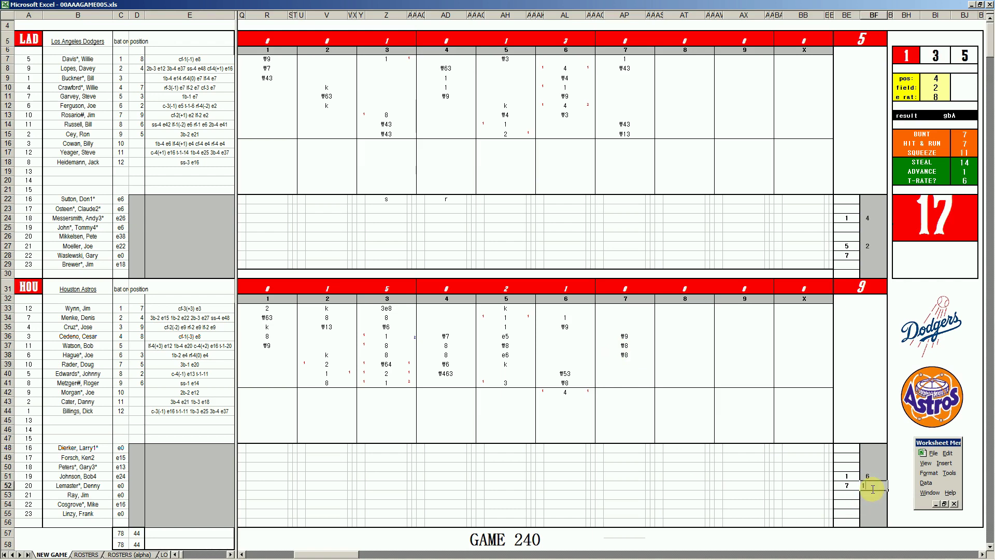
pyautogui.click(846, 485)
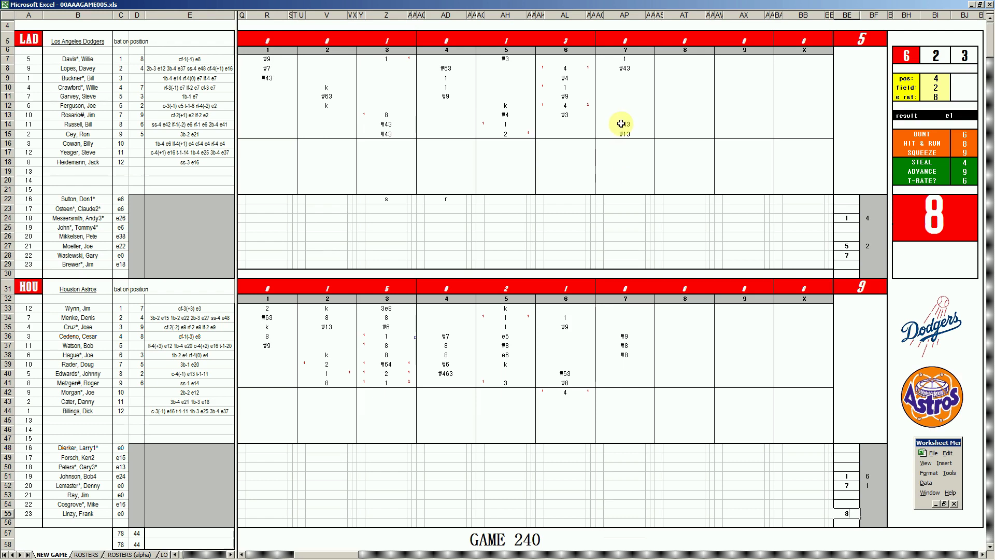
pyautogui.click(666, 76)
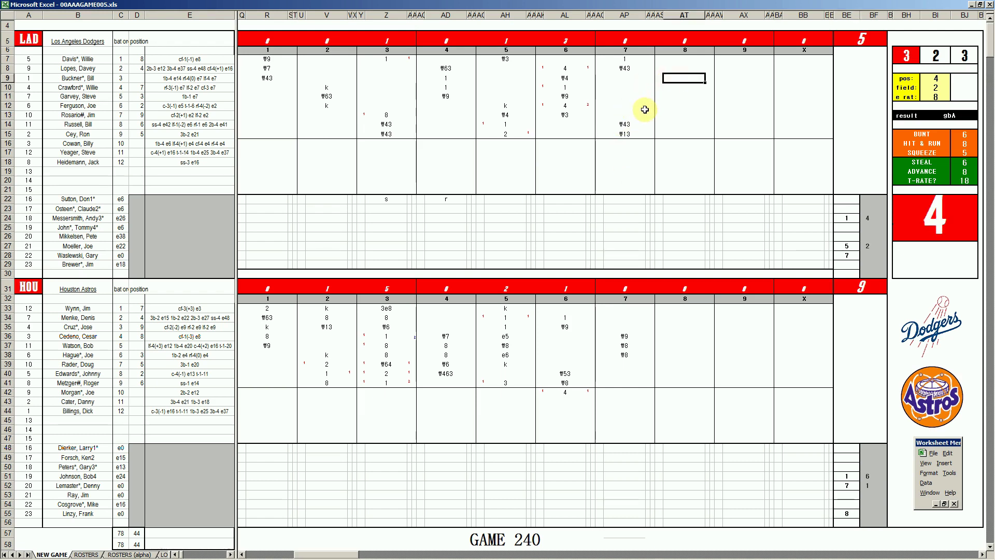
# Record 1 in AT9, AT10 and AT11 for the Dodgers' third, fourth and fifth batters in the eighth inning
pyautogui.write('1')
pyautogui.press('Return')
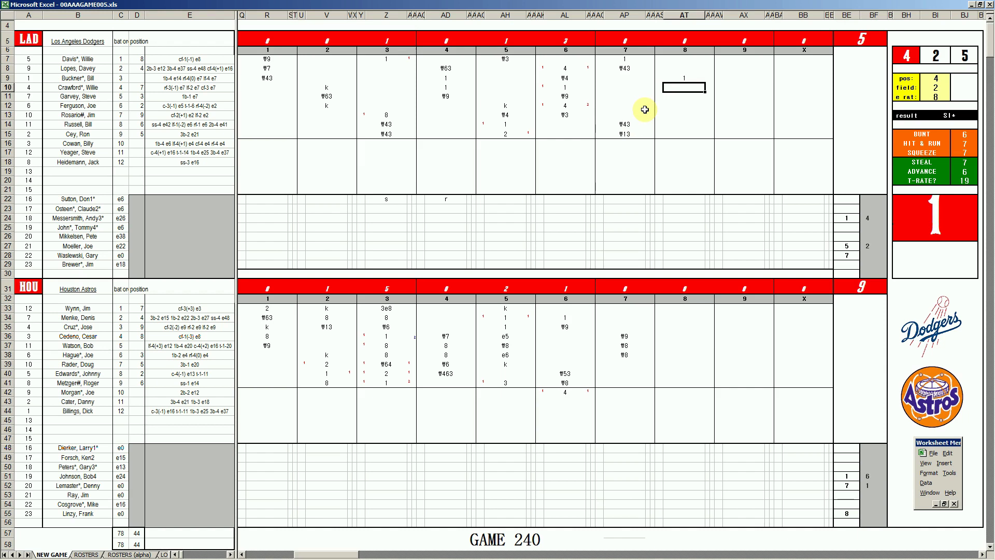
pyautogui.write('1')
pyautogui.press('Return')
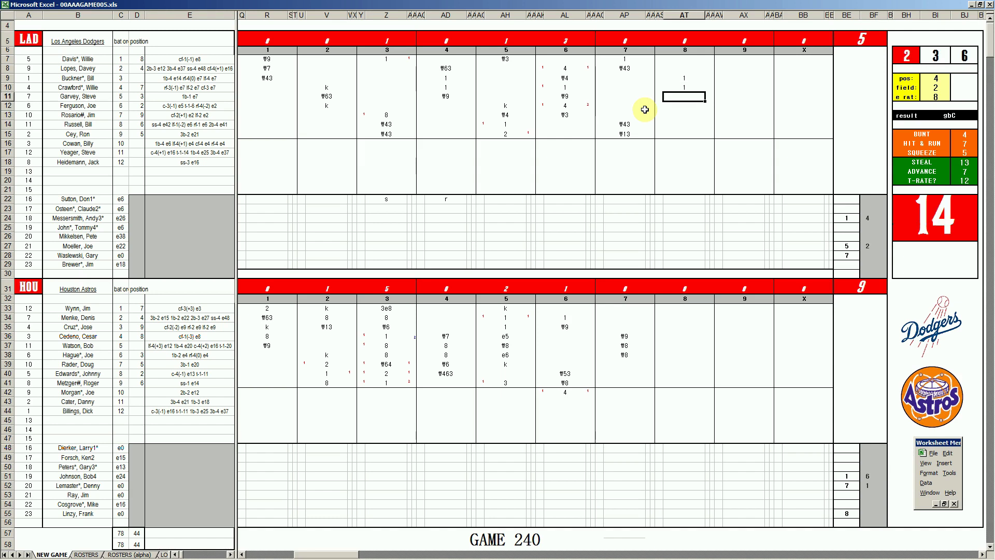
pyautogui.write('1')
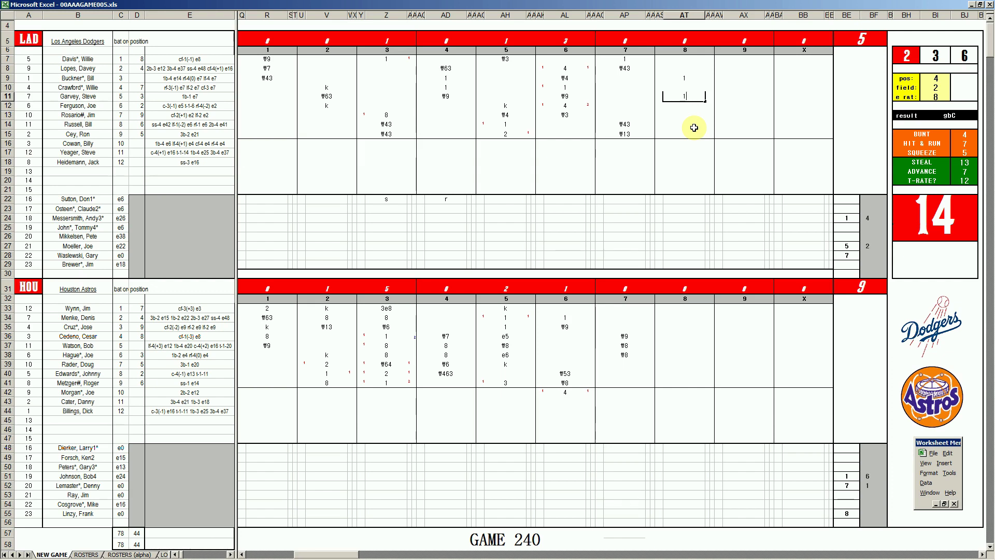
pyautogui.press('Return')
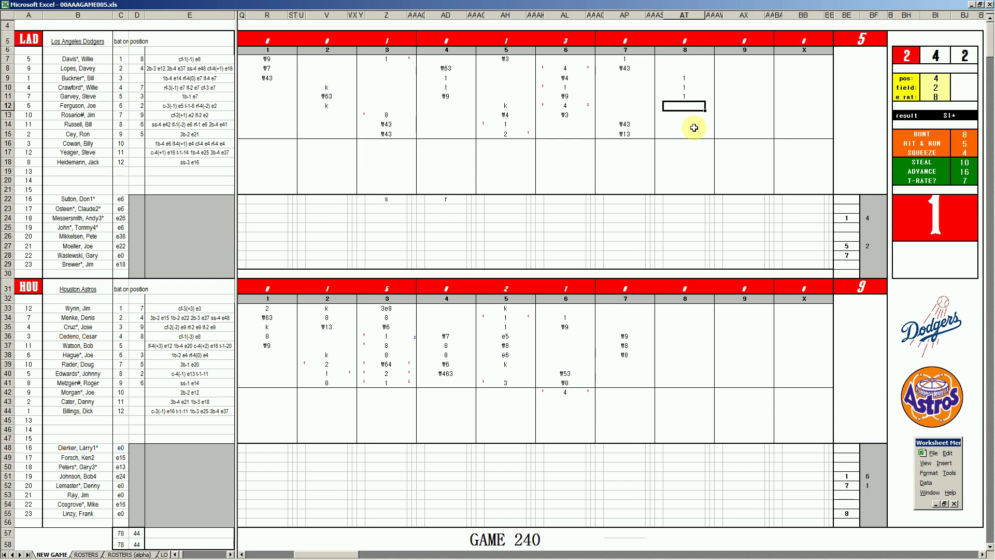
# Enter ₩64 in AT12 with tick marks in AU12 and AS9 for the scored run, and k in AT17
pyautogui.write('64')
pyautogui.press('Return')
pyautogui.press('Up')
pyautogui.press('Up')
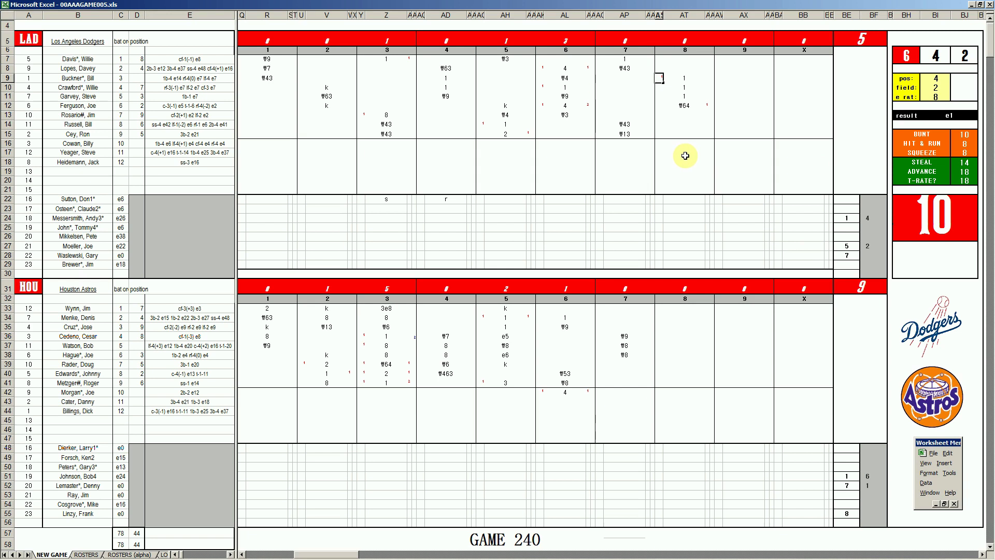
pyautogui.click(684, 154)
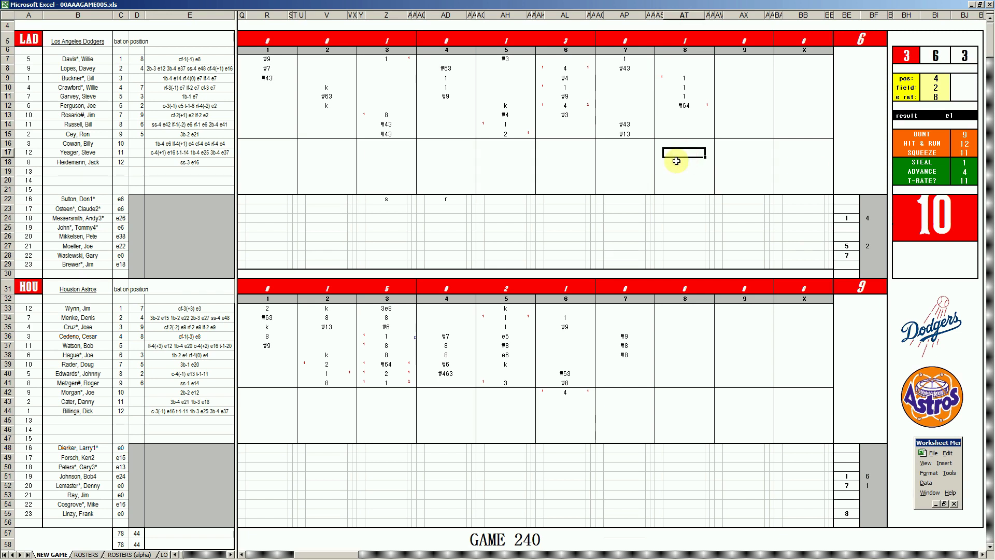
pyautogui.write('k')
pyautogui.press('Return')
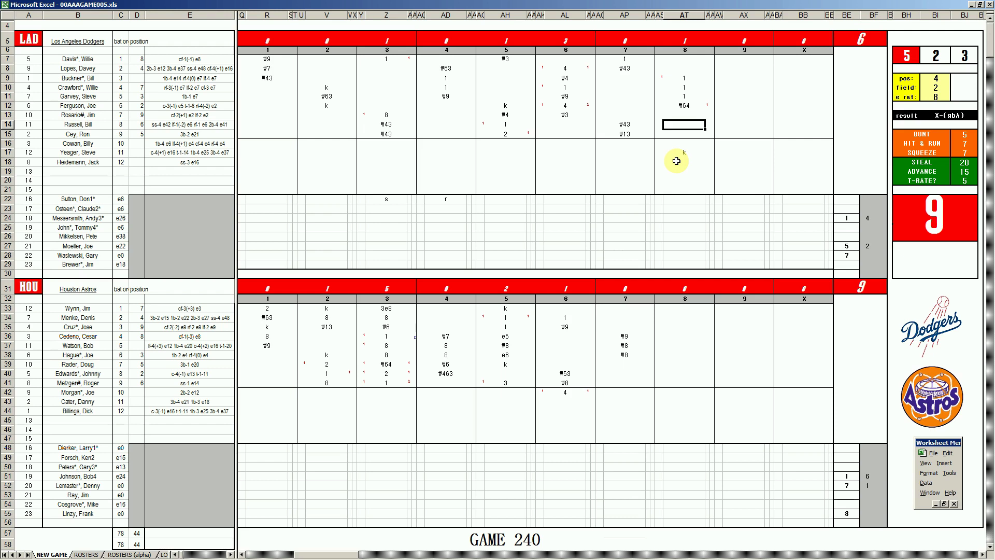
# Set the fielding lookup to pos 6 and field 1
pyautogui.hotkey('ctrl', 'x')
pyautogui.write('6')
pyautogui.press('Return')
pyautogui.write('1')
pyautogui.press('Return')
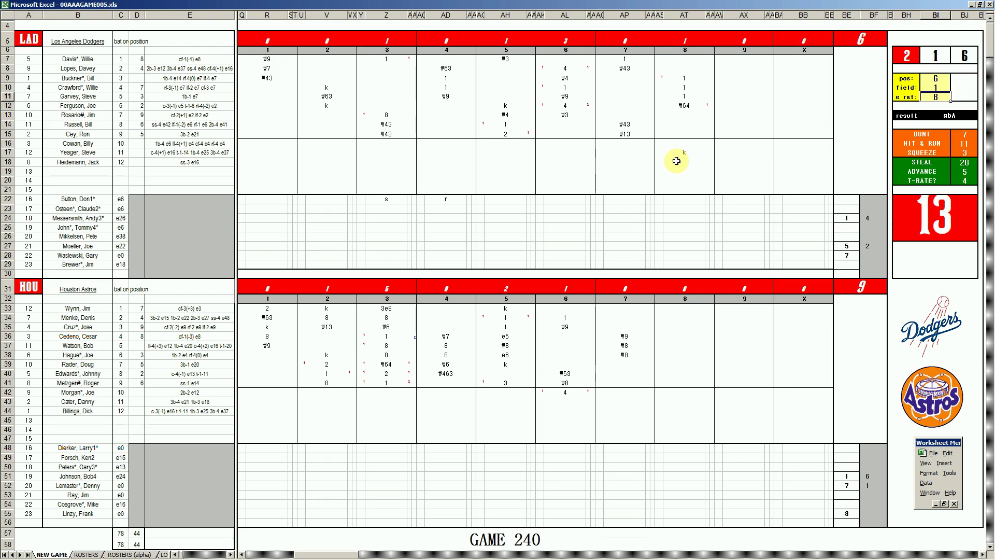
# Enter ₩63 in AT14 for the Dodgers' eighth batter in the eighth inning
pyautogui.click(679, 119)
pyautogui.press('Down')
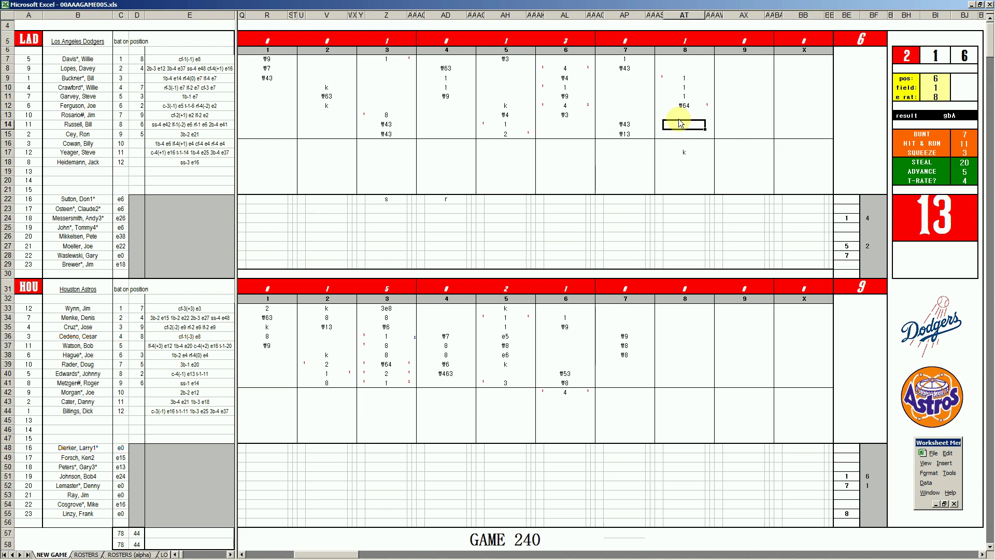
pyautogui.press('Up')
pyautogui.press('Down')
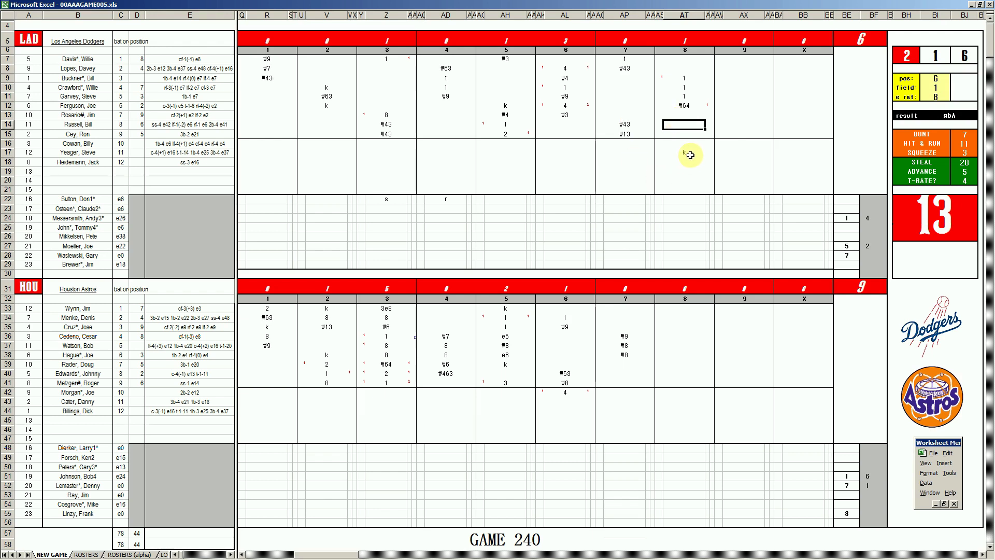
pyautogui.write('#63')
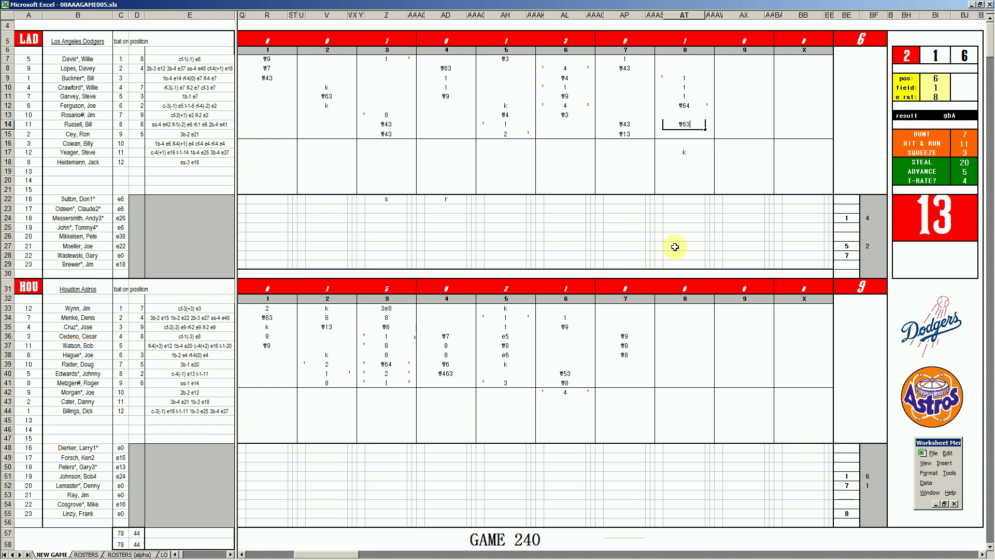
# Enter 1 in BF28 on the seventh Dodgers pitcher's row and 8 in BE29 on the last Dodgers pitcher's row
pyautogui.click(866, 254)
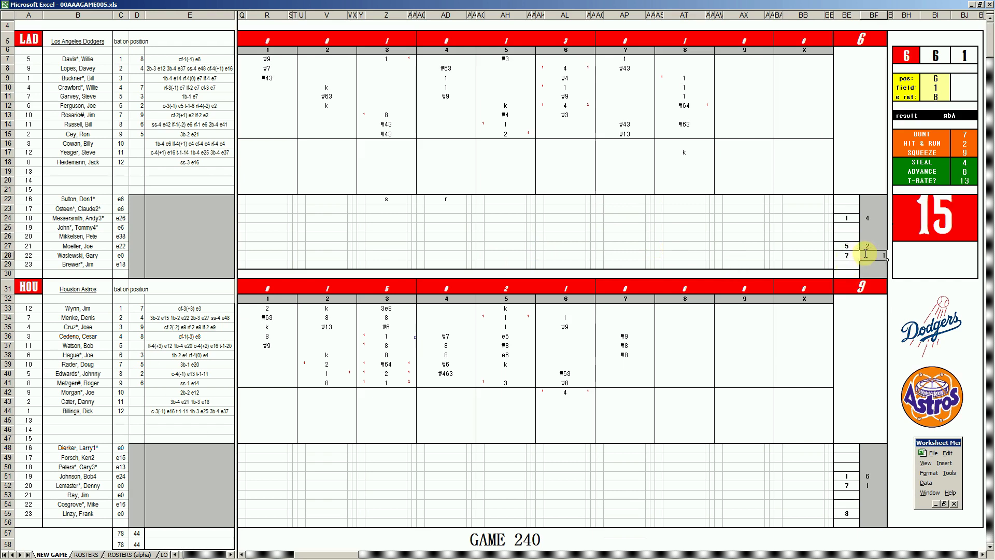
pyautogui.press('Left')
pyautogui.press('Down')
pyautogui.write('8')
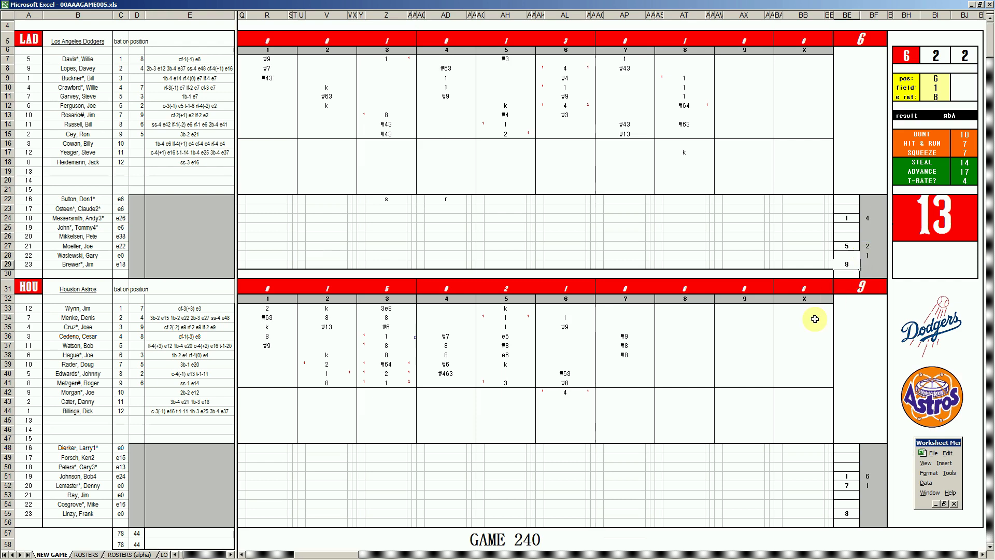
# Record the Astros' eighth-inning results as ₩7 in AT39 and 1 for the pinch hitter in AT44
pyautogui.click(681, 366)
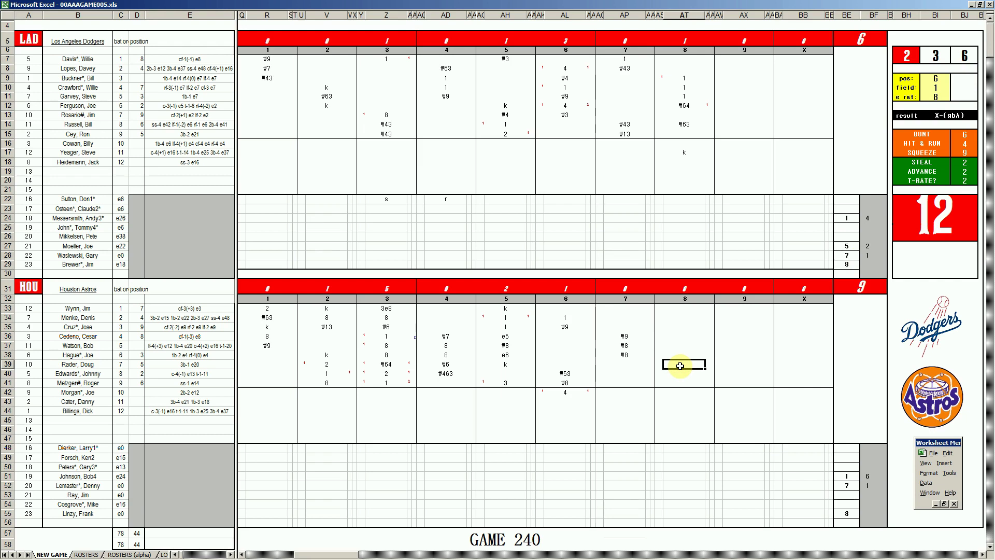
pyautogui.write('f7')
pyautogui.press('Return')
pyautogui.press('Return')
pyautogui.press('Return')
pyautogui.press('Return')
pyautogui.press('Return')
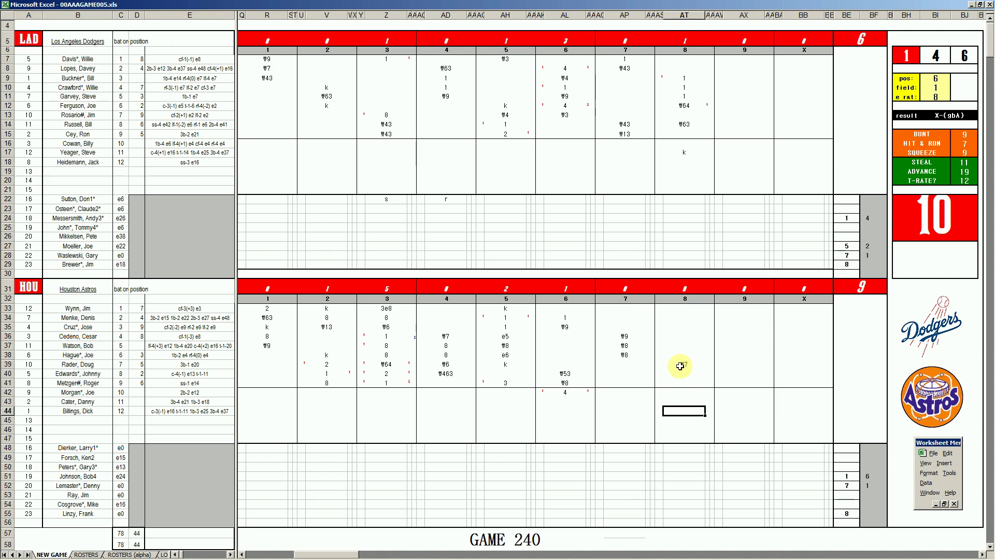
pyautogui.write('1')
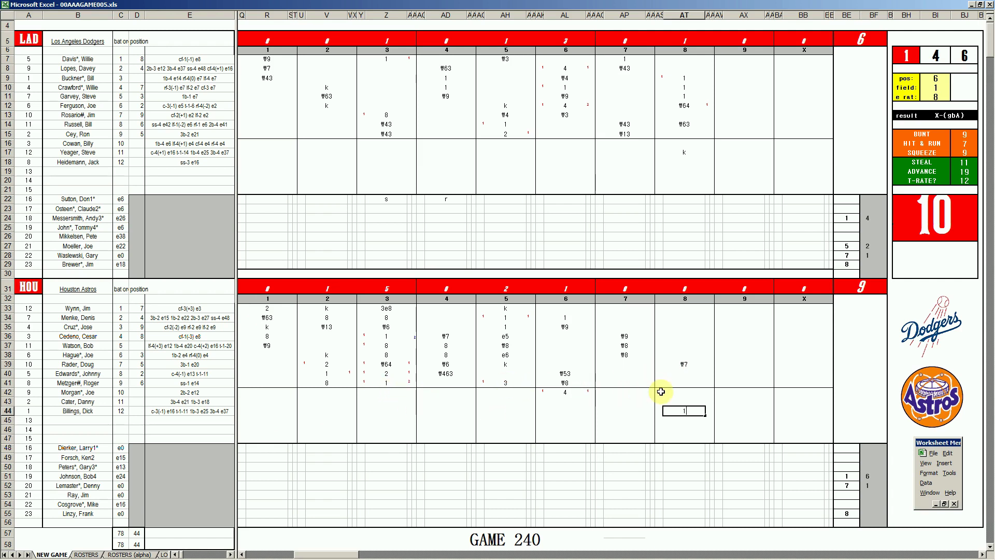
# Enter k in AT41 and ₩9 in AT42 for the remaining Astros batters of the eighth inning
pyautogui.click(685, 382)
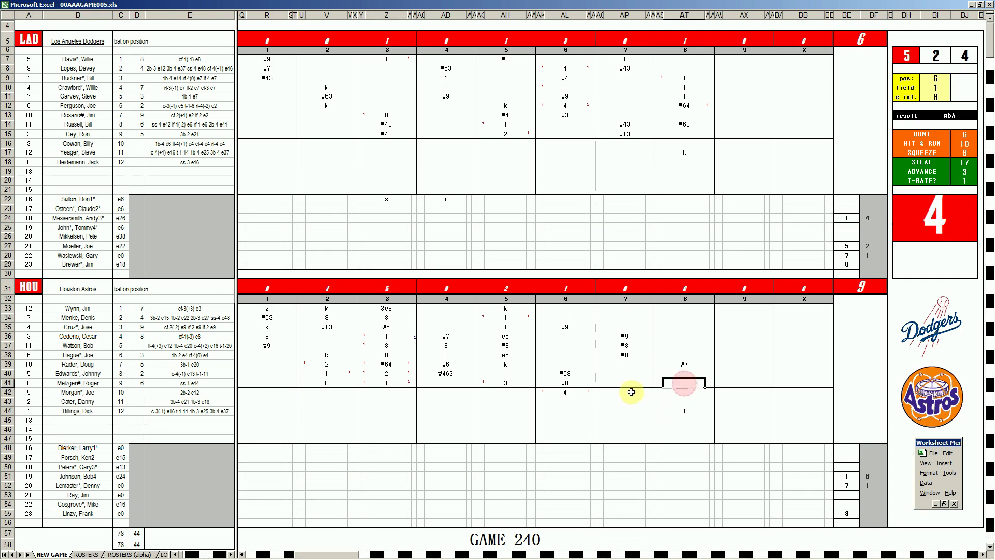
pyautogui.write('k')
pyautogui.press('Return')
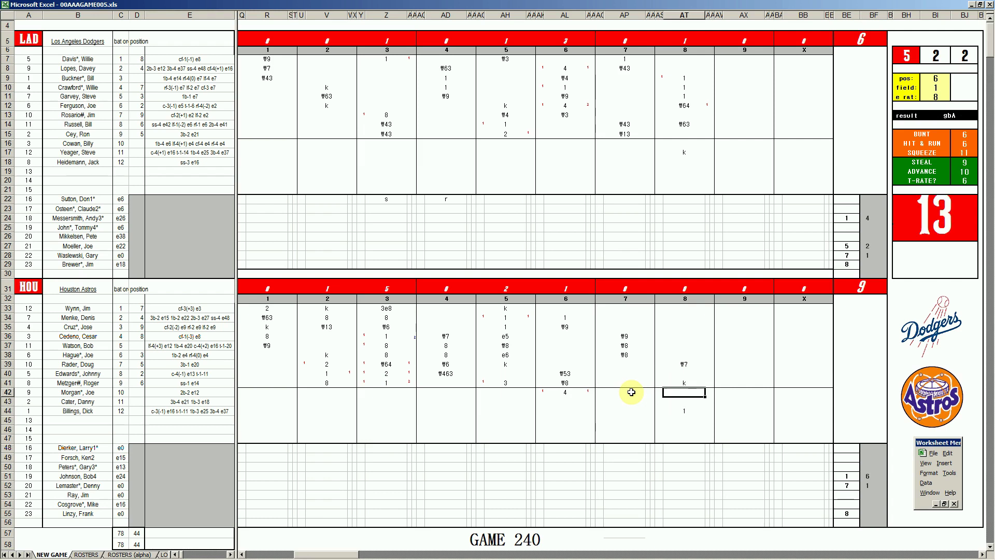
pyautogui.write('\\9')
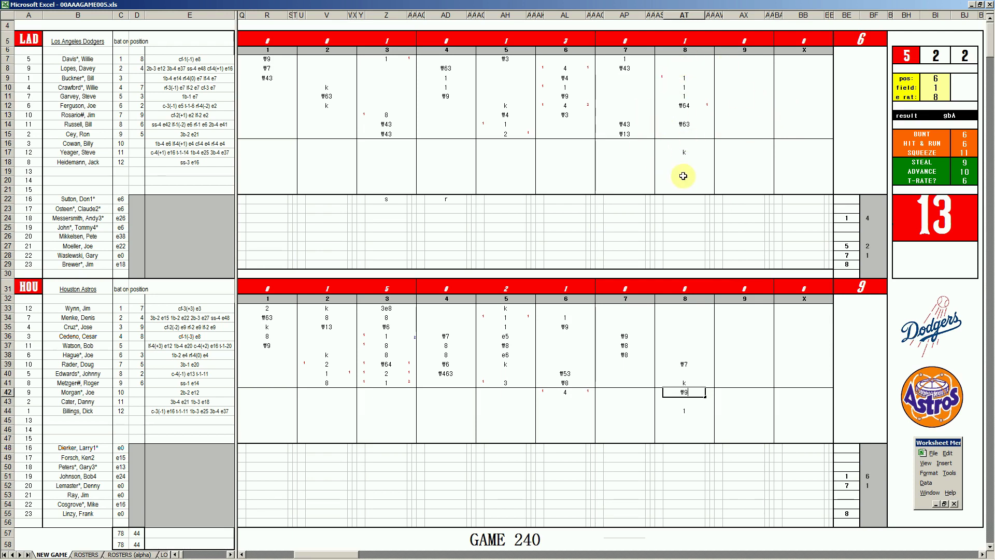
# Enter 8 in AX15 for the Dodgers' first batter of the ninth inning
pyautogui.click(733, 134)
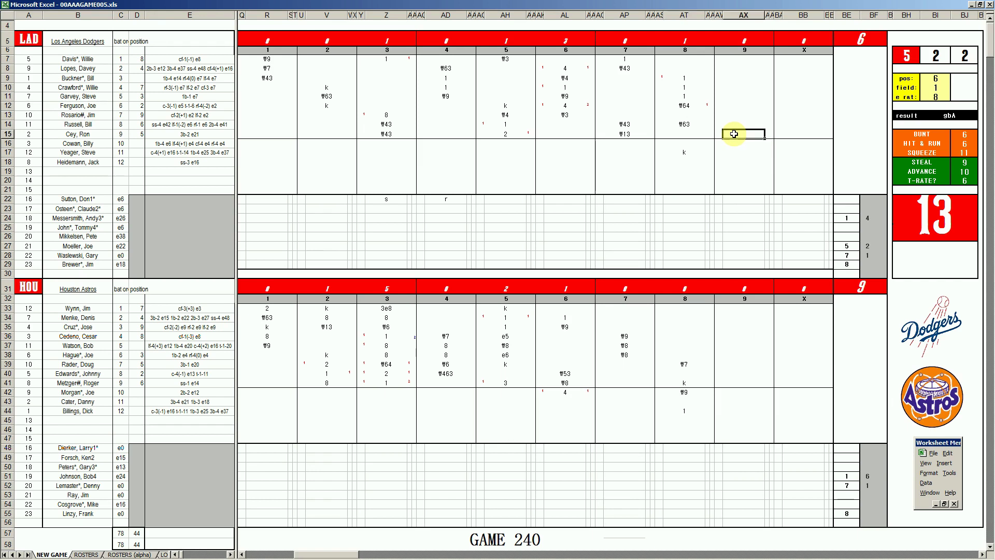
pyautogui.write('8')
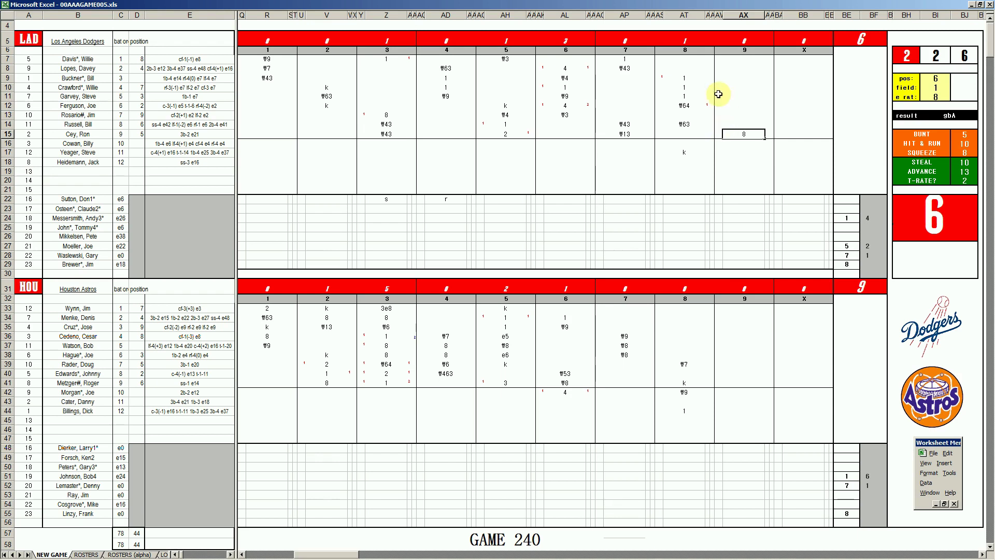
pyautogui.click(744, 59)
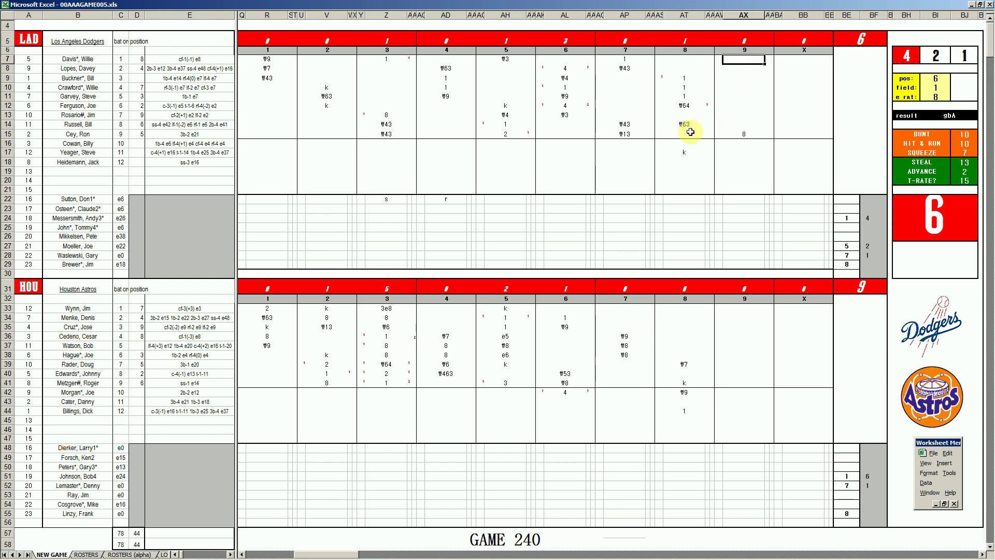
# Set the fielding lookup to pos 7, field 4 and e rat 4, and check it against the Astros' fielding ratings in column E
pyautogui.press('Tab')
pyautogui.write('7')
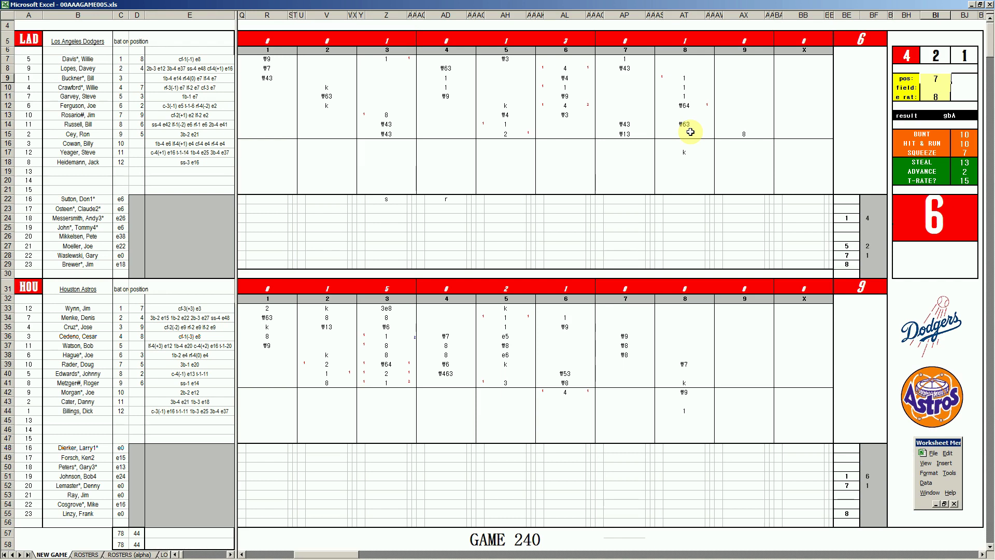
pyautogui.press('Return')
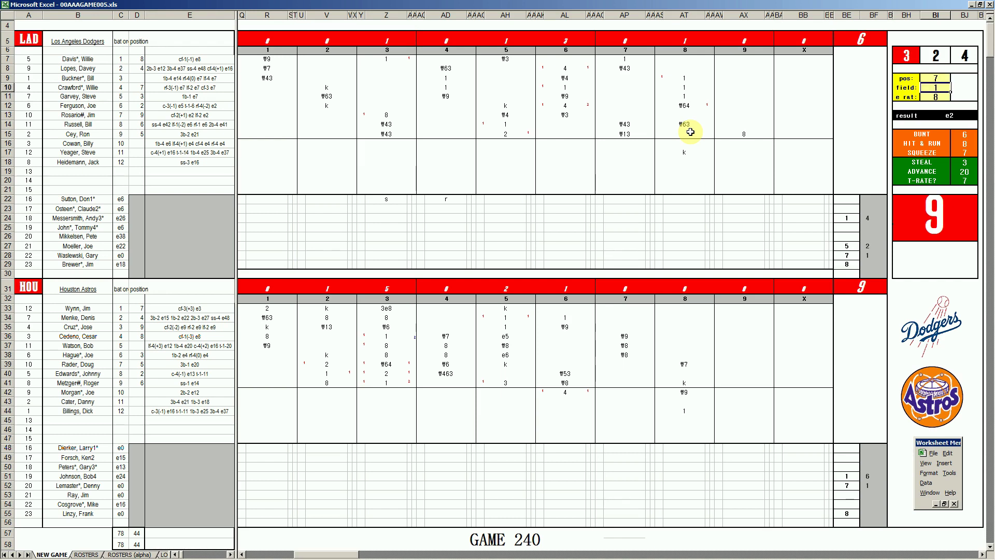
pyautogui.write('4')
pyautogui.press('Return')
pyautogui.write('4')
pyautogui.press('Return')
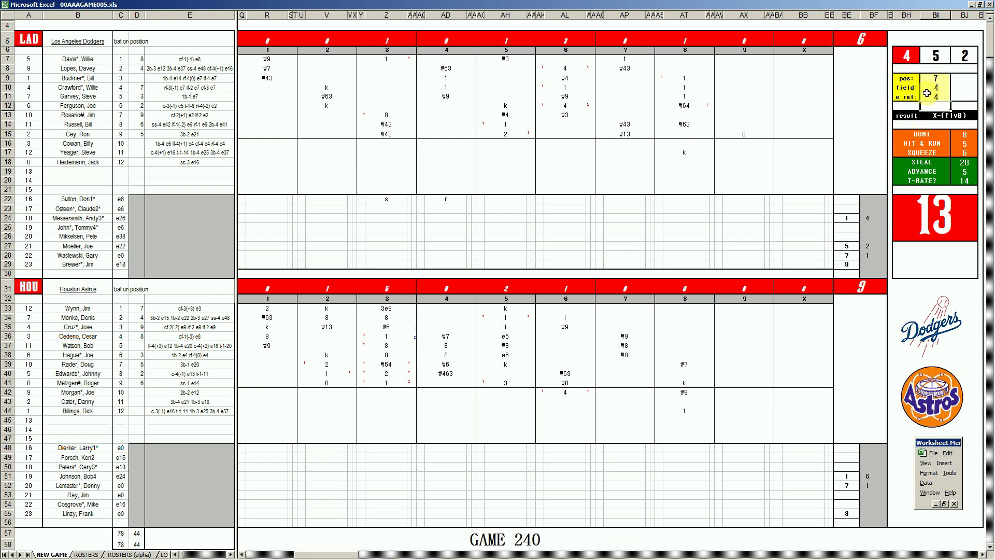
pyautogui.click(907, 115)
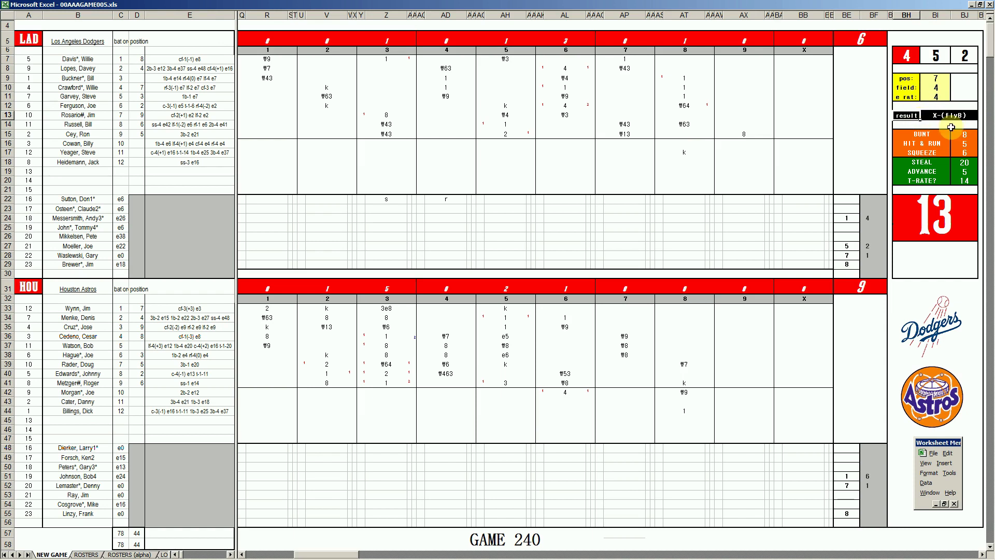
pyautogui.click(939, 97)
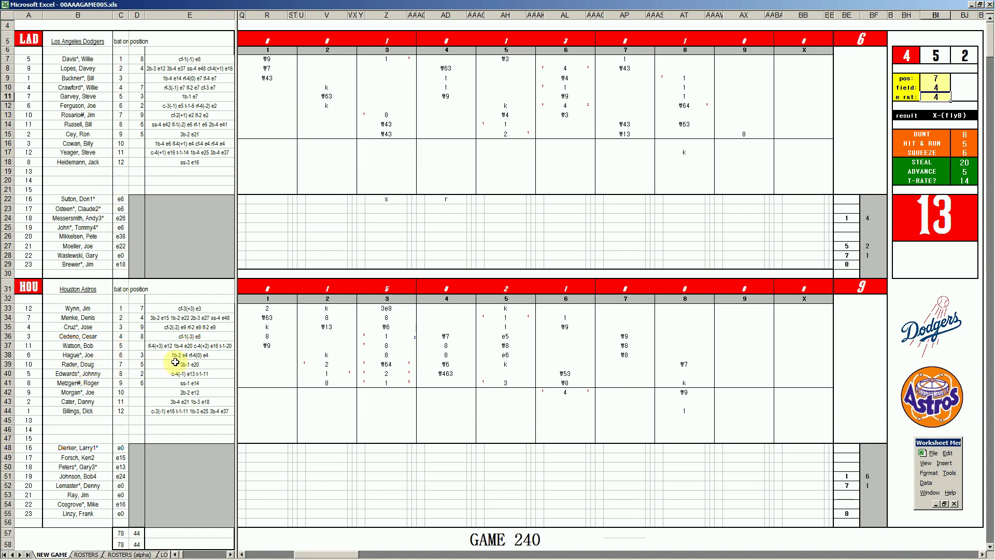
pyautogui.click(203, 359)
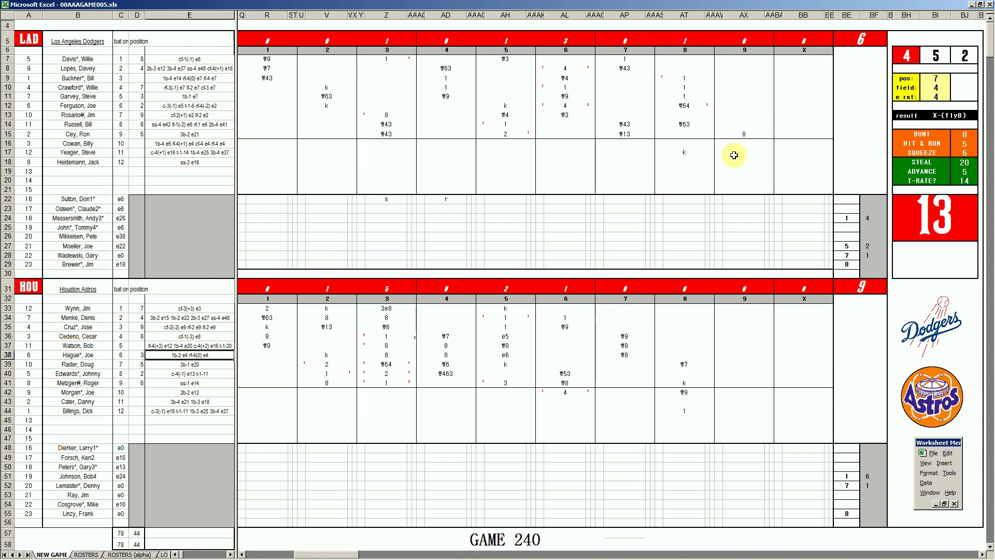
# Record the Dodgers' next ninth-inning results as ₩7 in AX7, k in AX8 and 1 in AX9
pyautogui.click(739, 59)
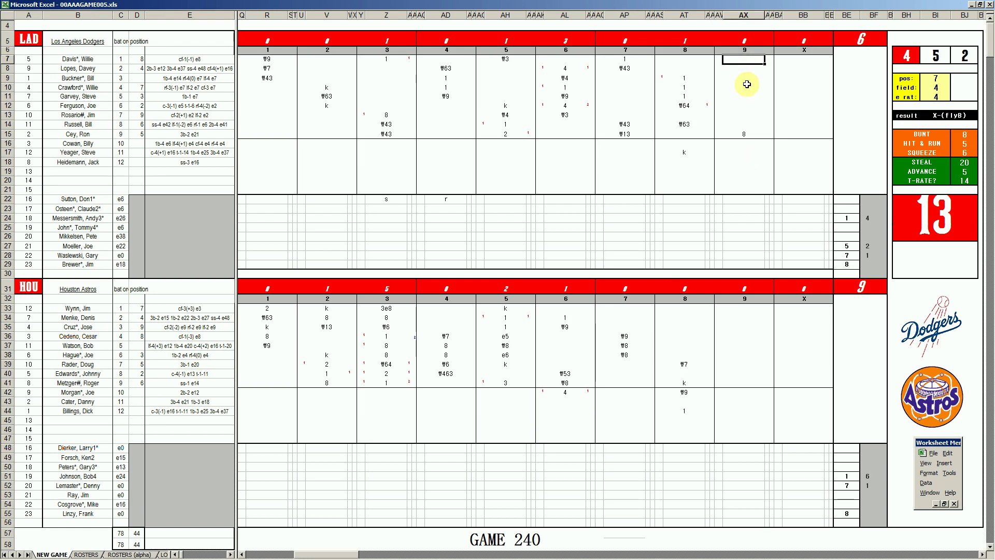
pyautogui.write('#7')
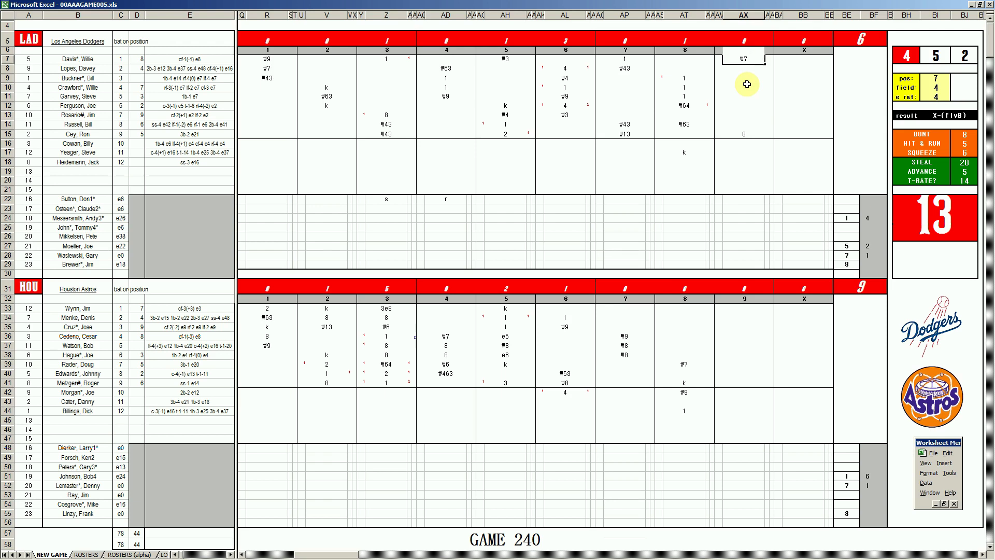
pyautogui.press('Return')
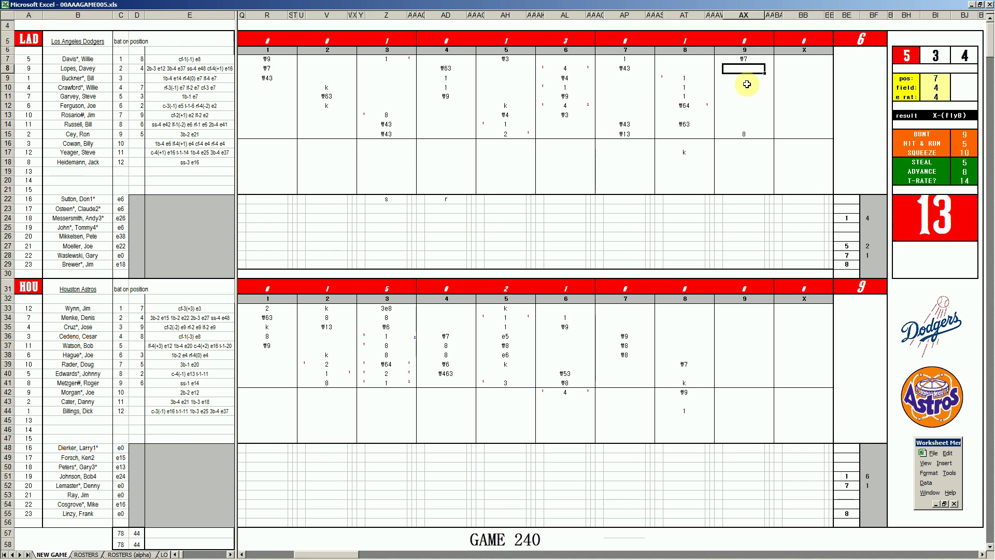
pyautogui.write('k')
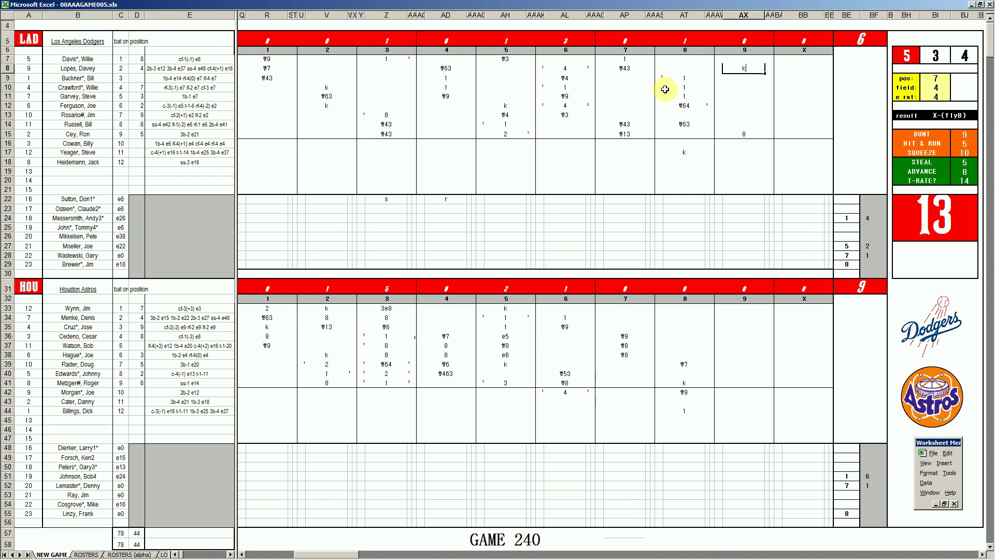
pyautogui.press('Return')
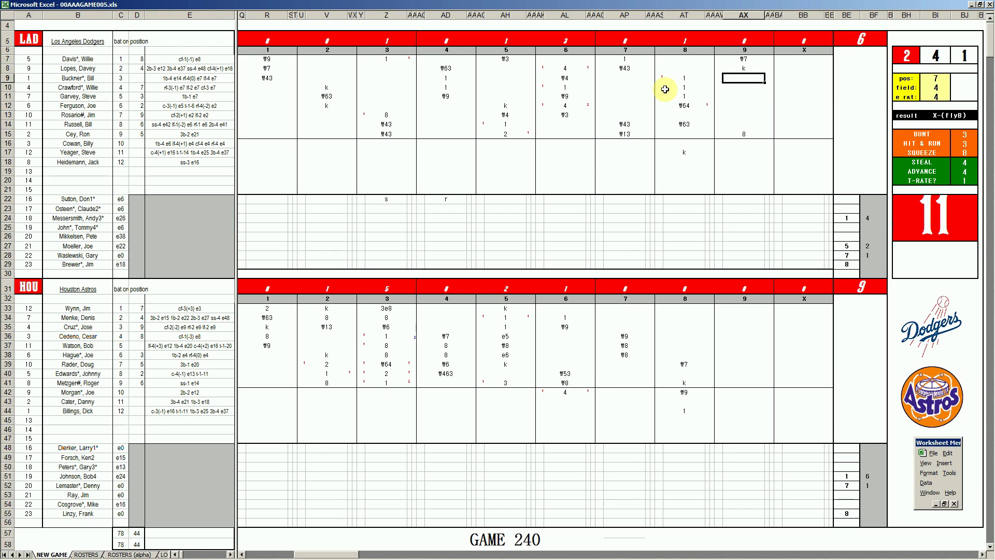
pyautogui.write('1')
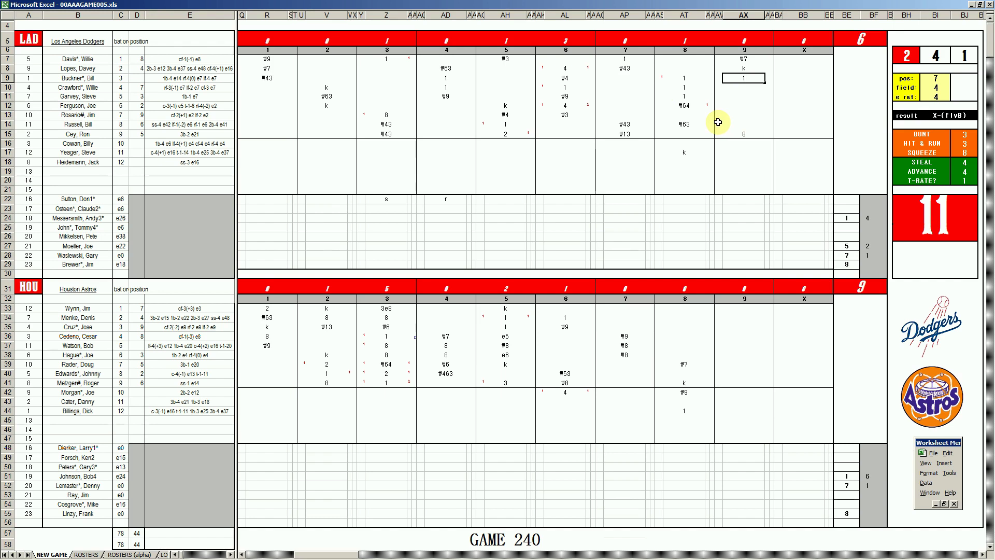
pyautogui.press('Return')
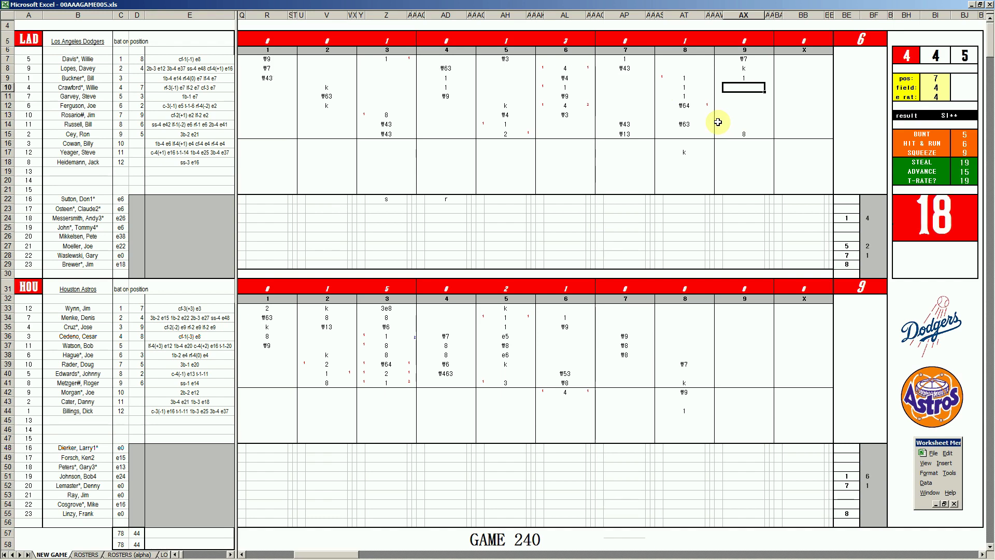
# Enter 8 in AX10 for the Dodgers' ninth inning and +5/3 in BF55 as that Astros pitcher's innings
pyautogui.write('8')
pyautogui.click(874, 513)
pyautogui.write('+5/3')
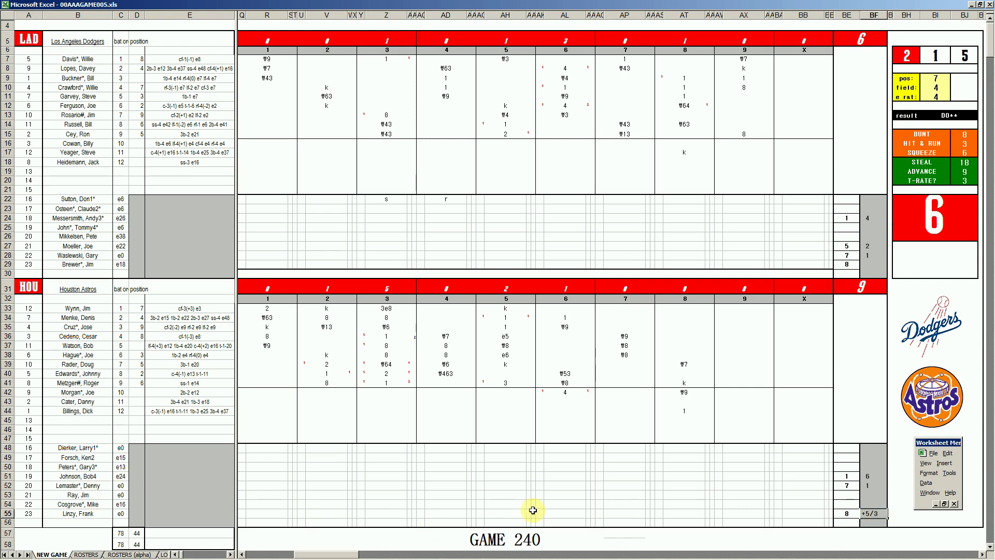
# Bring in the Astros reliever in row 53 by entering 9 in BE53 and sg in AX53
pyautogui.click(850, 494)
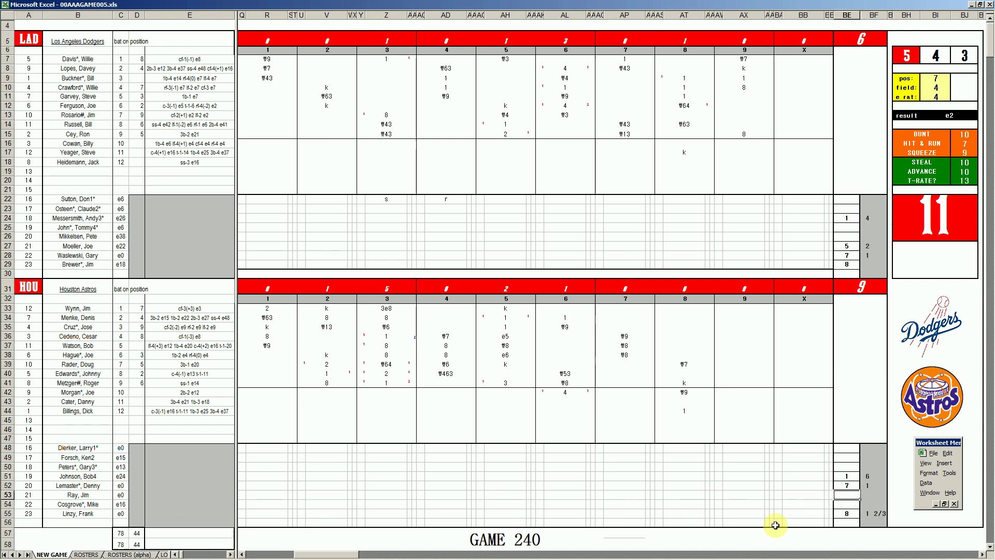
pyautogui.write('9')
pyautogui.press('Return')
pyautogui.press('Left')
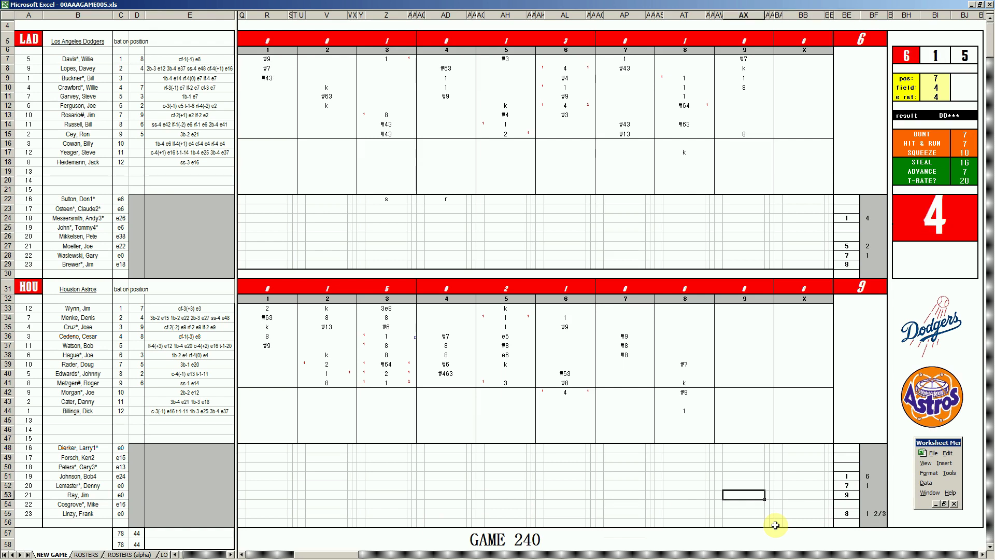
pyautogui.write('sg')
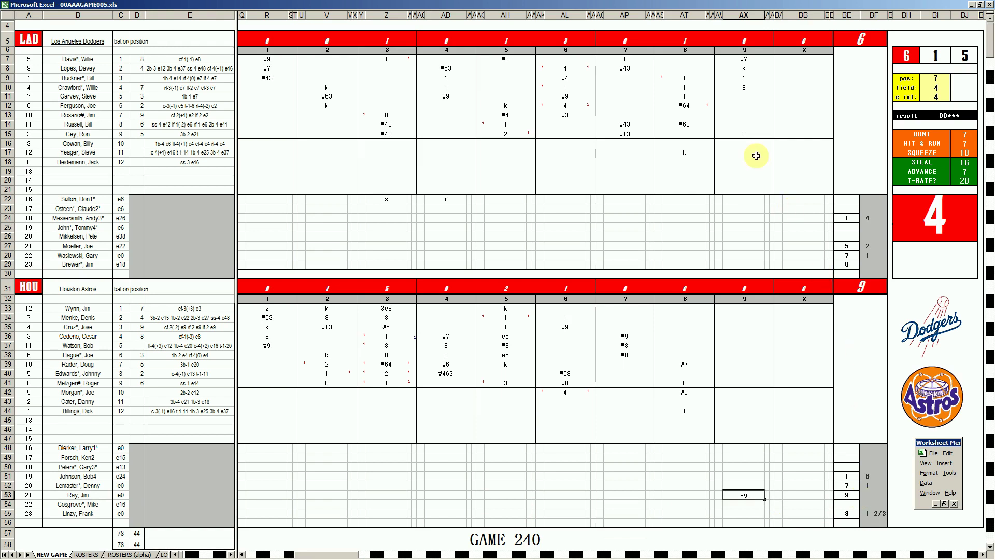
# Record the Dodgers' next ninth-inning results as 1 in AX11 with scoring marks at AX11 and AX15, and k in AX12
pyautogui.click(743, 98)
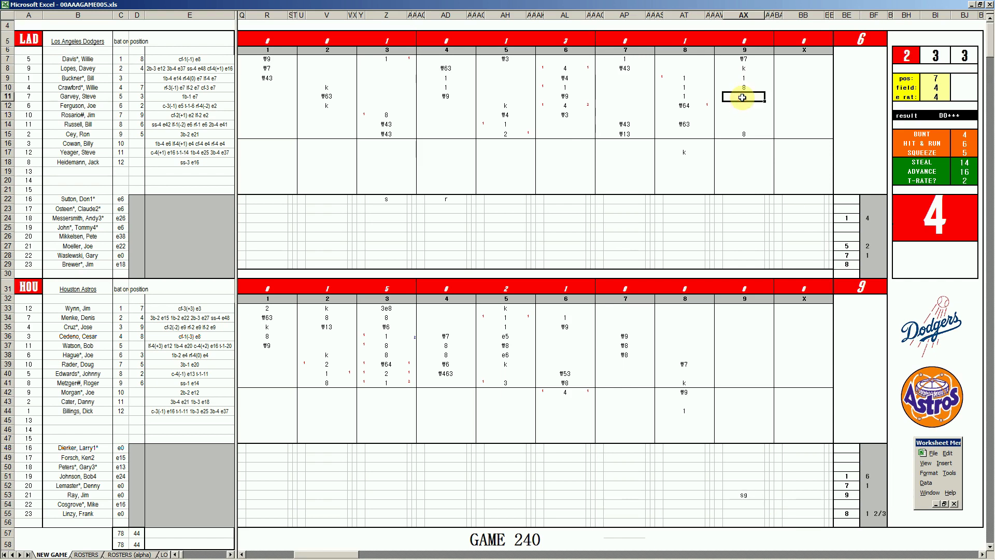
pyautogui.doubleClick(742, 97)
pyautogui.press('Return')
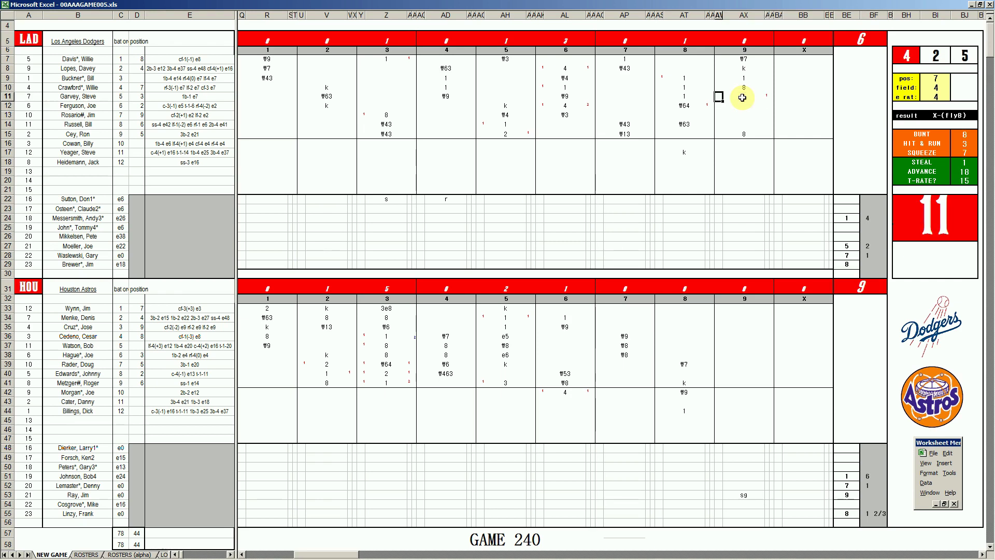
pyautogui.press('Down')
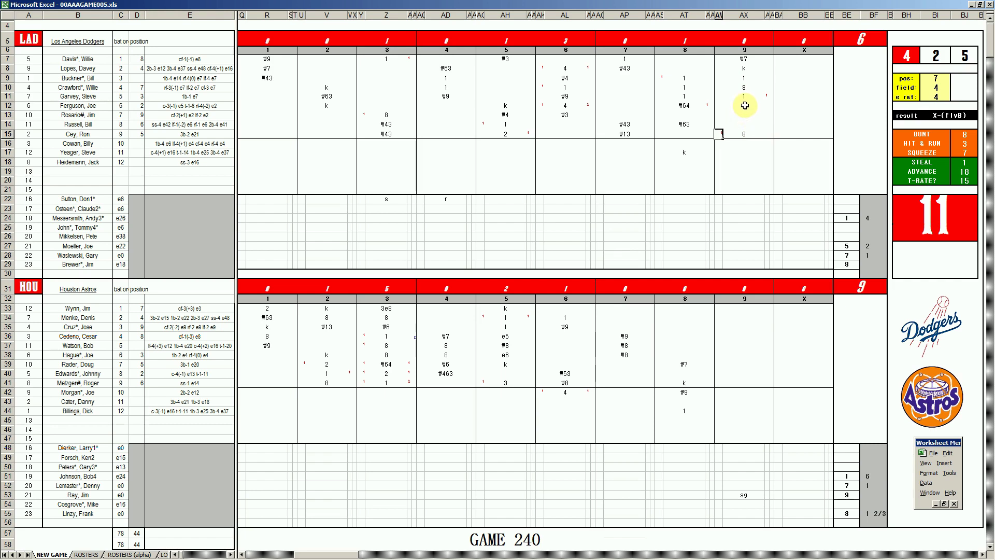
pyautogui.click(744, 105)
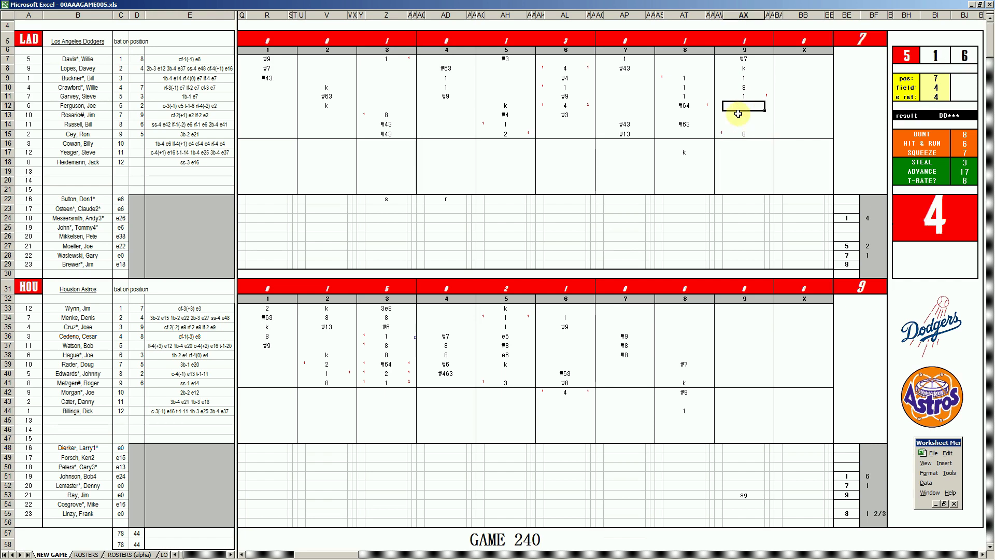
pyautogui.write('k')
pyautogui.press('Return')
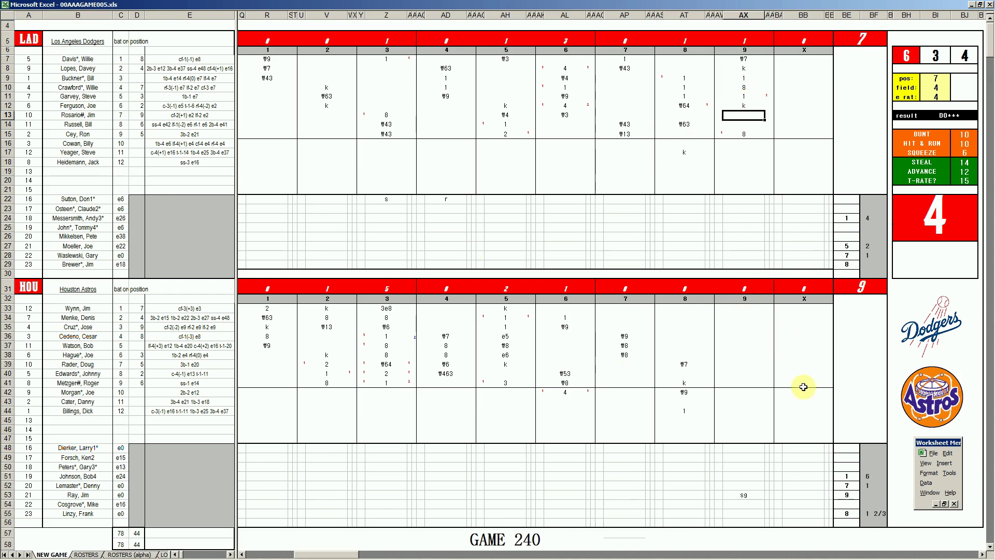
# Enter the closing relievers' innings pitched: 1/3 in BF53 for the Astros and 1 in BF29 for the Dodgers
pyautogui.click(867, 496)
pyautogui.write('1/3')
pyautogui.press('Return')
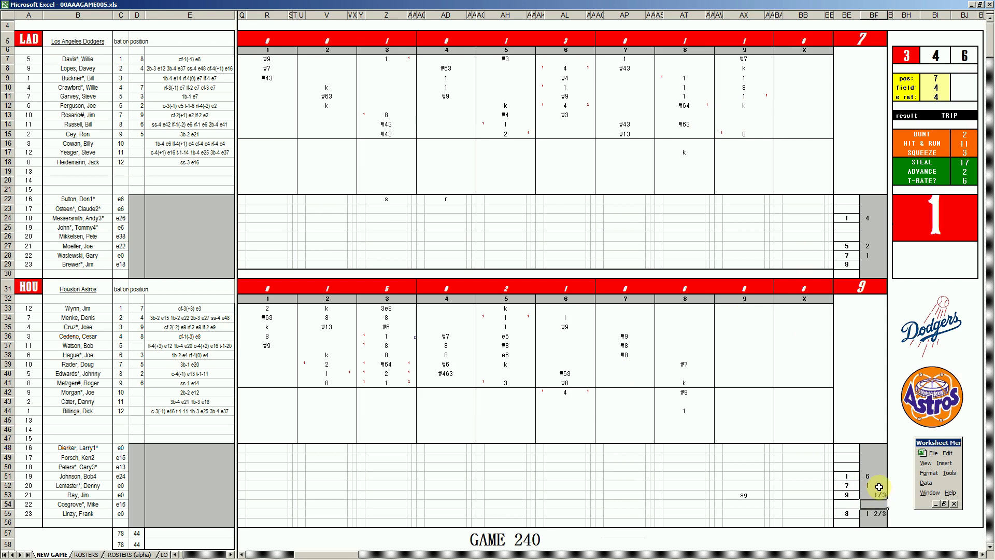
pyautogui.click(872, 261)
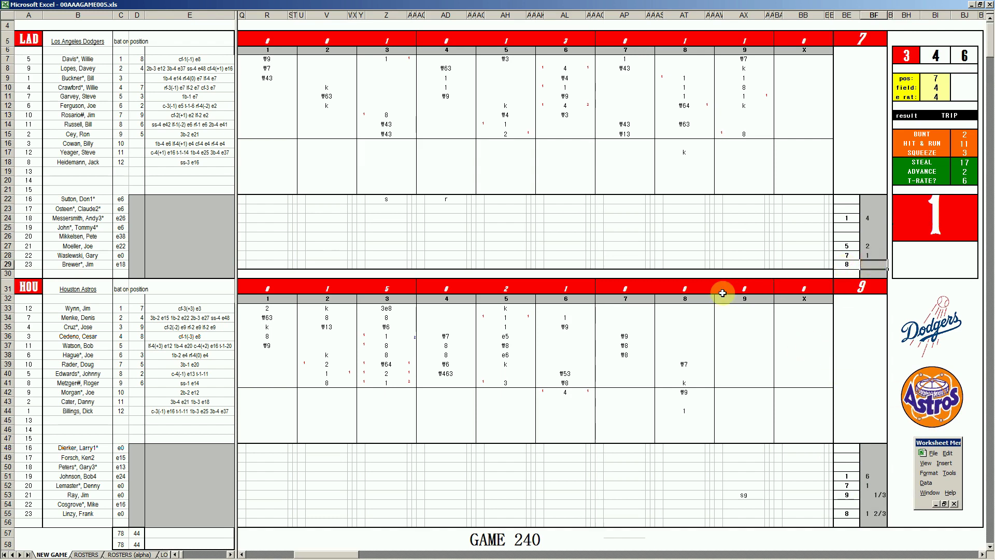
pyautogui.write('1')
pyautogui.press('Return')
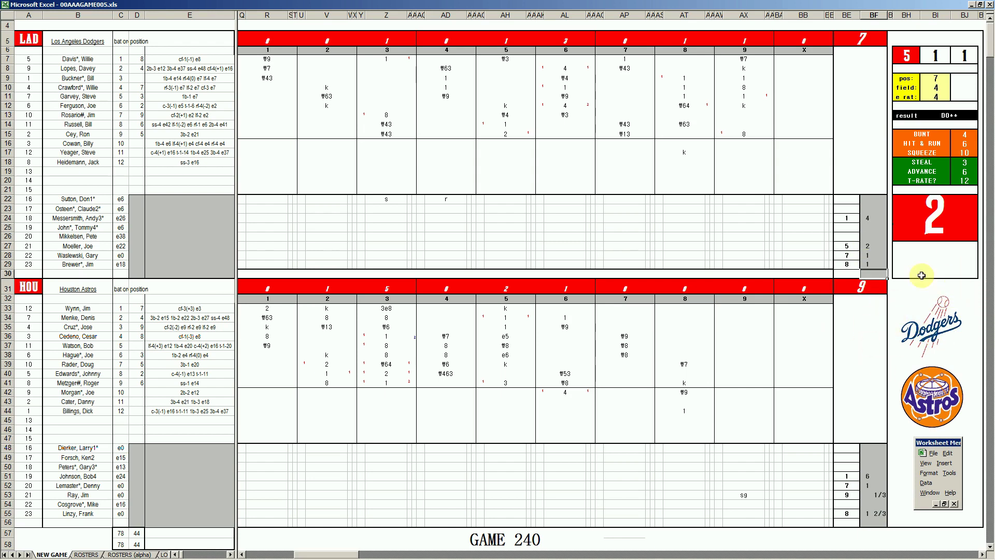
pyautogui.click(795, 246)
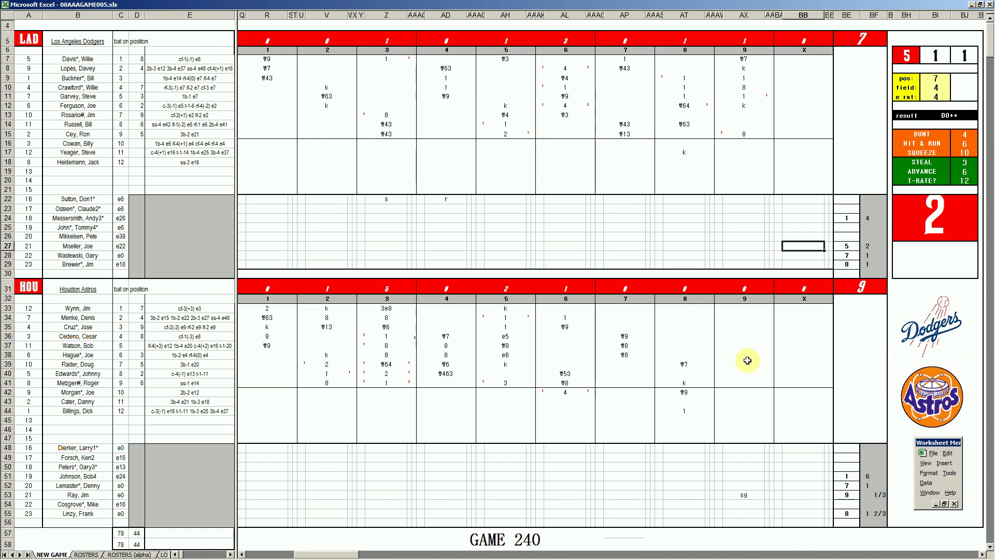
pyautogui.click(405, 243)
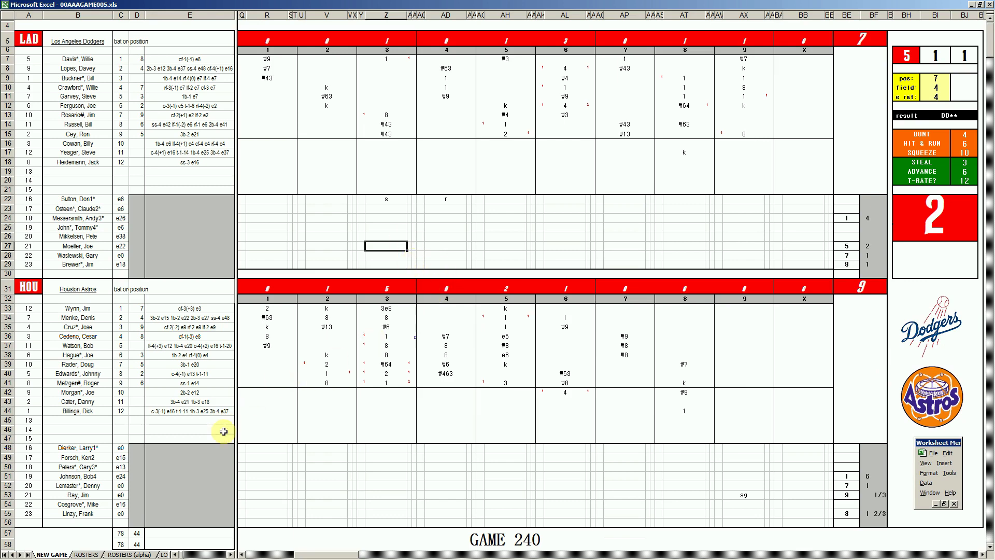
pyautogui.click(206, 461)
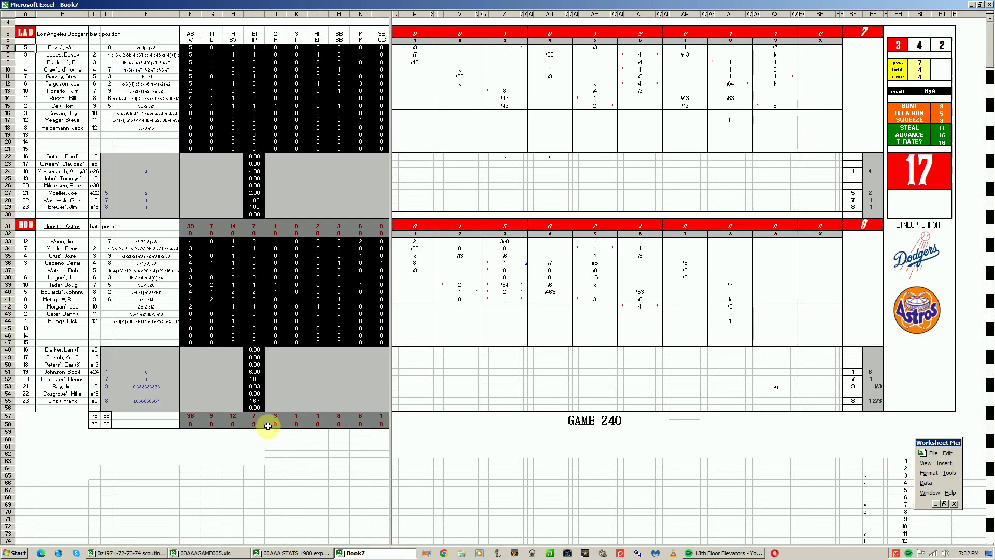
# Fill in the Astros pitching line in row 53 of Book7: 1 save in H53, 1 hit in J53 and 1 strikeout in N53
pyautogui.click(188, 402)
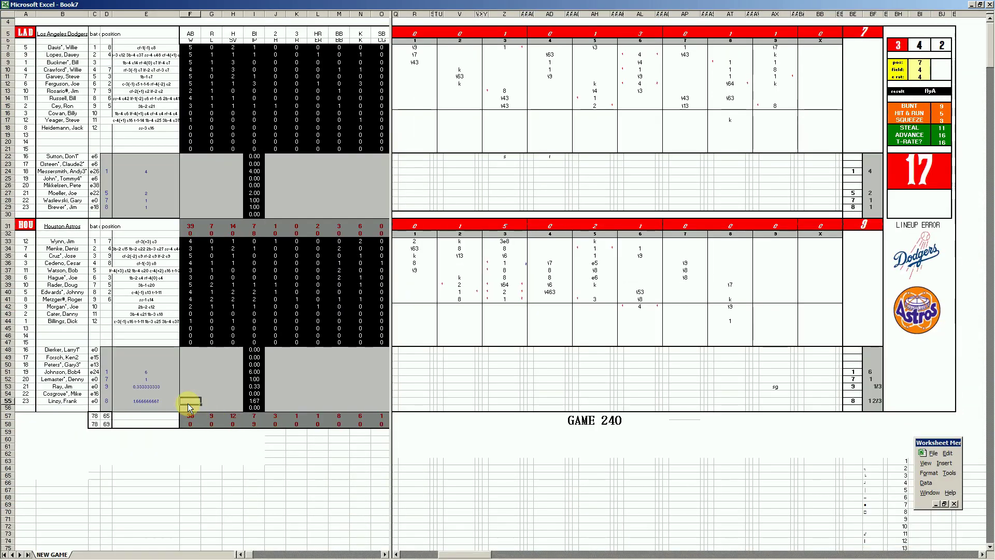
pyautogui.press('Up')
pyautogui.press('Up')
pyautogui.press('Right')
pyautogui.press('Right')
pyautogui.press('Right')
pyautogui.press('Left')
pyautogui.write('1')
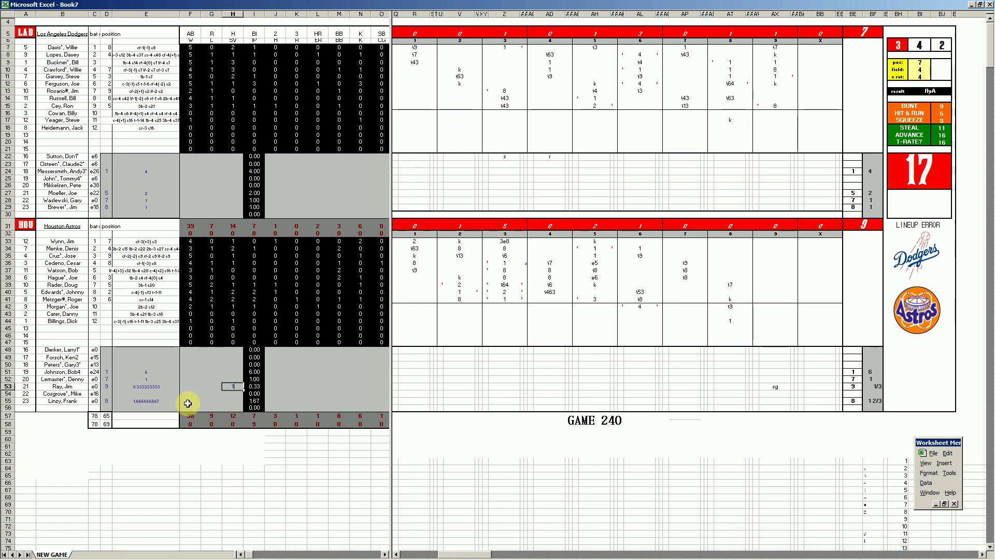
pyautogui.press('Right')
pyautogui.press('Right')
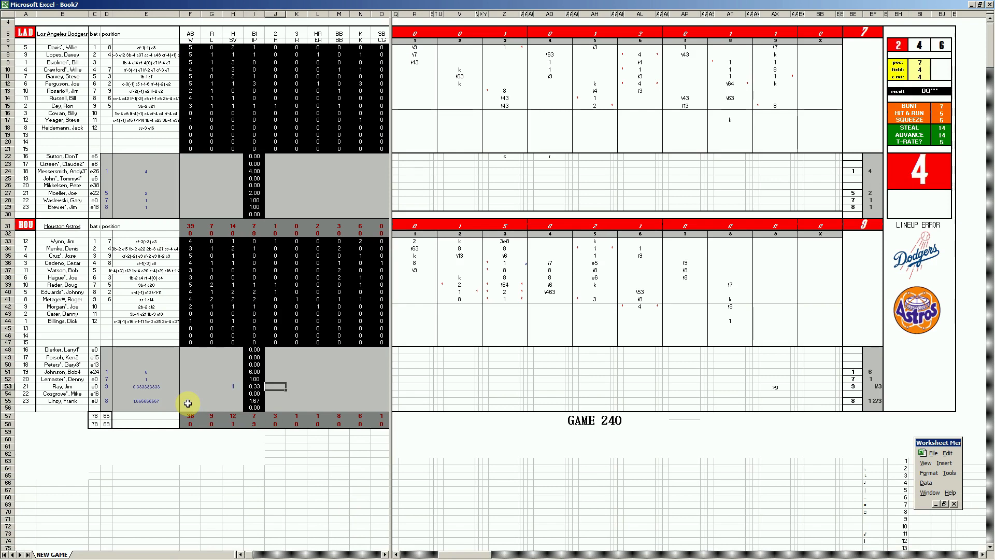
pyautogui.write('1')
pyautogui.press('Right')
pyautogui.press('Right')
pyautogui.press('Right')
pyautogui.press('Right')
pyautogui.write('1')
# Fill in the Astros pitching line in row 55, cells J55 to N55: 4 hits, 2 runs, 2 earned runs, 2 walks and 2 strikeouts
pyautogui.press('Left')
pyautogui.press('Left')
pyautogui.press('Left')
pyautogui.press('Down')
pyautogui.press('Left')
pyautogui.press('Down')
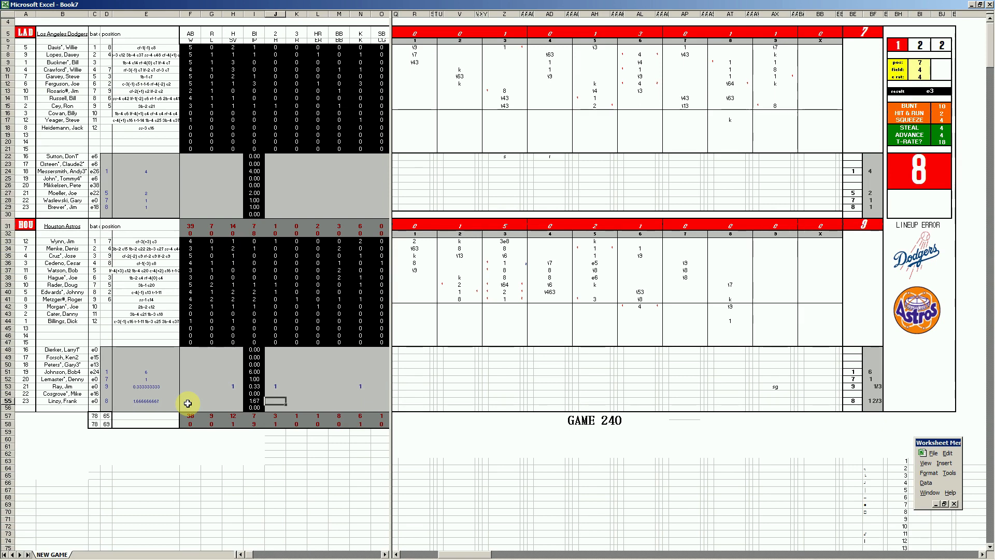
pyautogui.write('1\t1\t1\t2\t1')
pyautogui.press('Left')
pyautogui.press('Left')
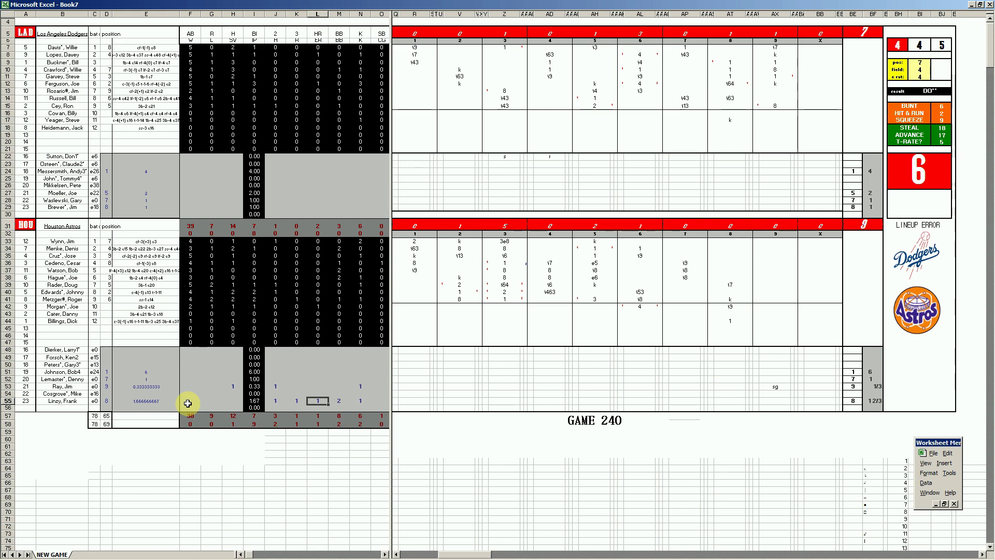
pyautogui.press('Left')
pyautogui.press('Left')
pyautogui.write('4')
pyautogui.press('Tab')
pyautogui.write('2')
pyautogui.press('Tab')
pyautogui.write('2')
pyautogui.press('Tab')
pyautogui.press('Tab')
pyautogui.write('2')
# Enter 1 hit allowed in J52 for the Astros pitcher of the seventh inning
pyautogui.press('Left')
pyautogui.press('Left')
pyautogui.press('Left')
pyautogui.press('Up')
pyautogui.press('Up')
pyautogui.press('Up')
pyautogui.press('Left')
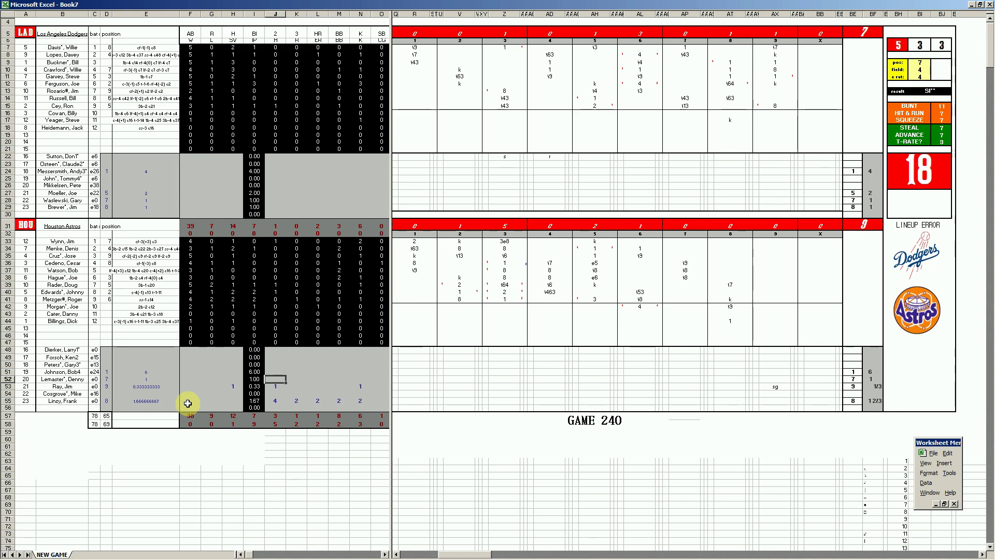
pyautogui.write('1')
pyautogui.press('Up')
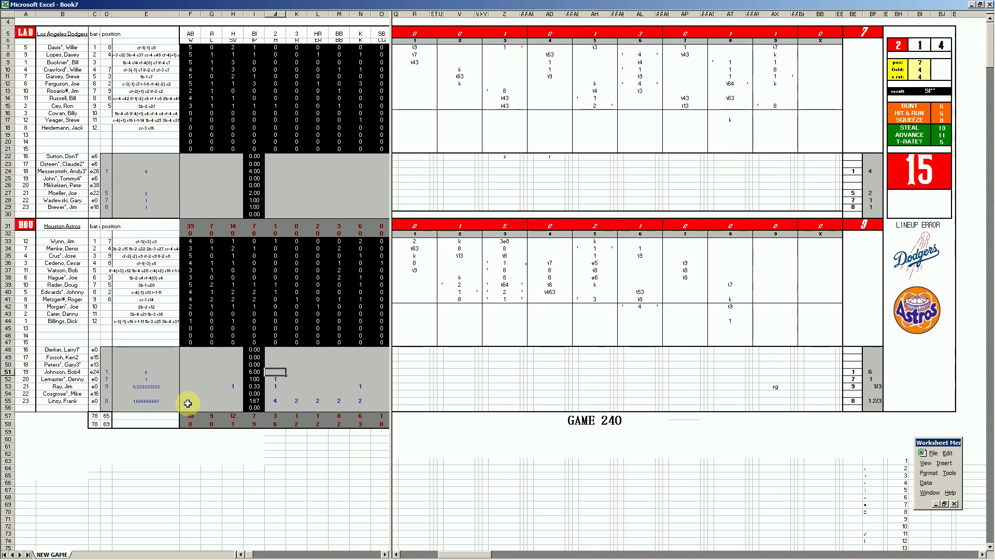
# Fill in the Astros starter's line in row 51: 1 win, 8 hits, 5 runs, 5 earned runs, 1 walk and 3 strikeouts
pyautogui.press('Left')
pyautogui.press('Left')
pyautogui.press('Left')
pyautogui.press('Left')
pyautogui.write('1')
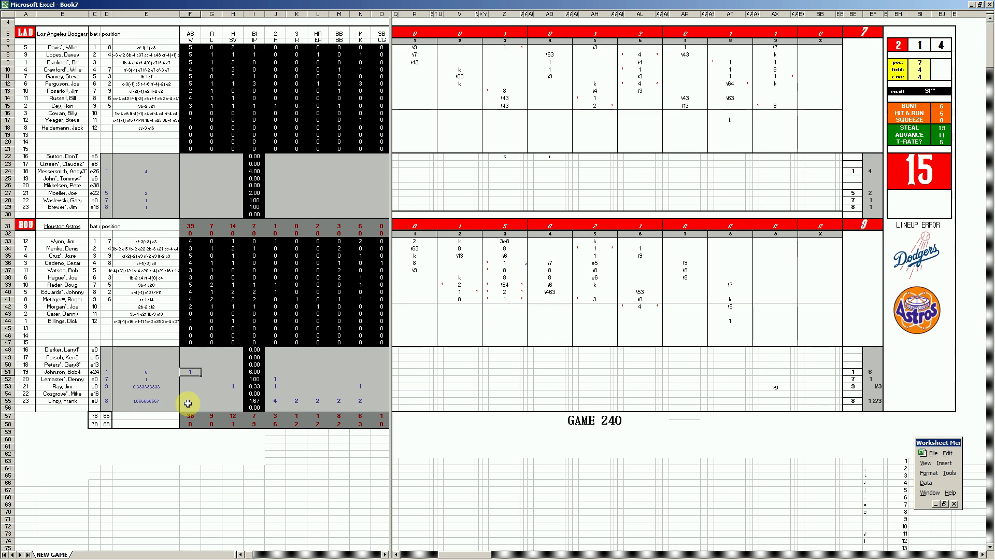
pyautogui.press('Right')
pyautogui.press('Right')
pyautogui.press('Right')
pyautogui.press('Right')
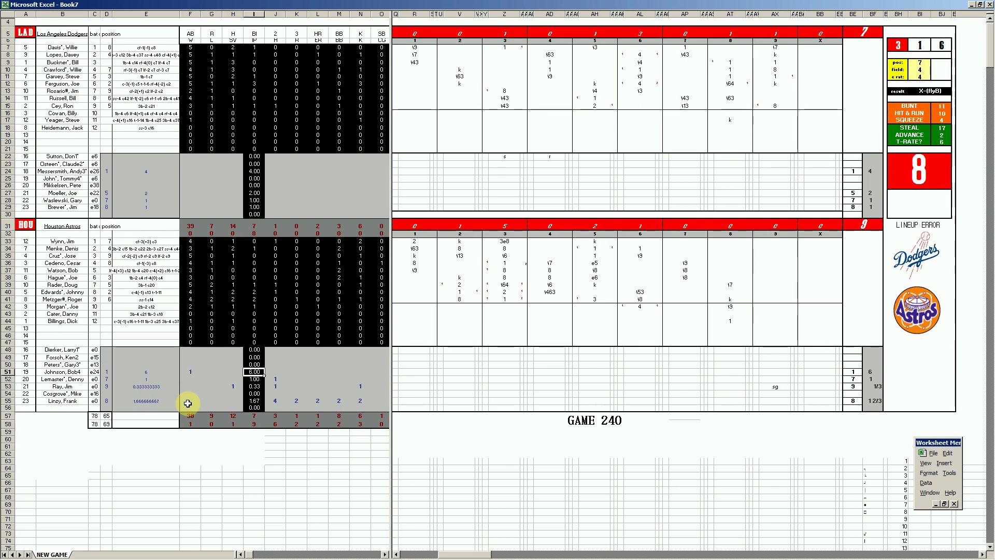
pyautogui.write('8')
pyautogui.press('Right')
pyautogui.write('5')
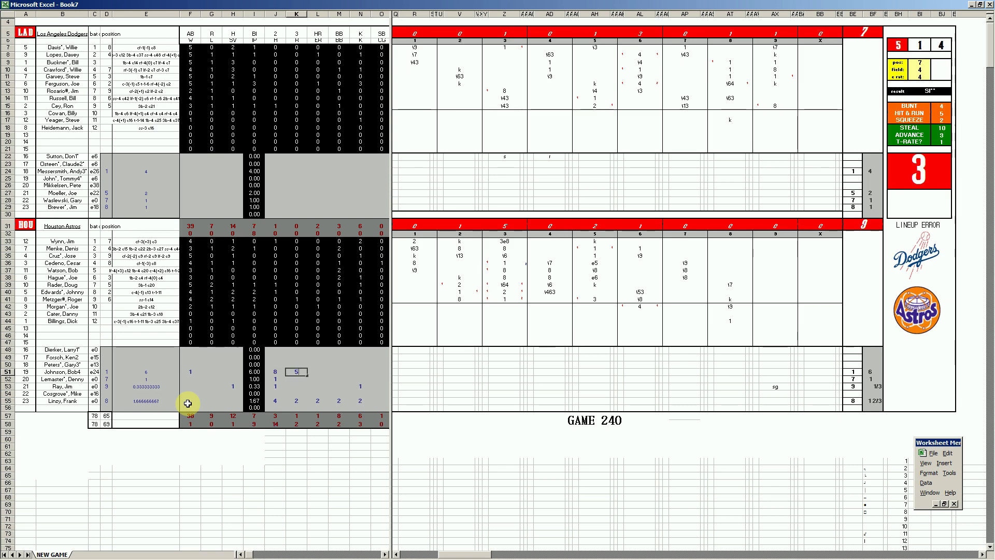
pyautogui.press('Right')
pyautogui.write('5')
pyautogui.press('Right')
pyautogui.write('1')
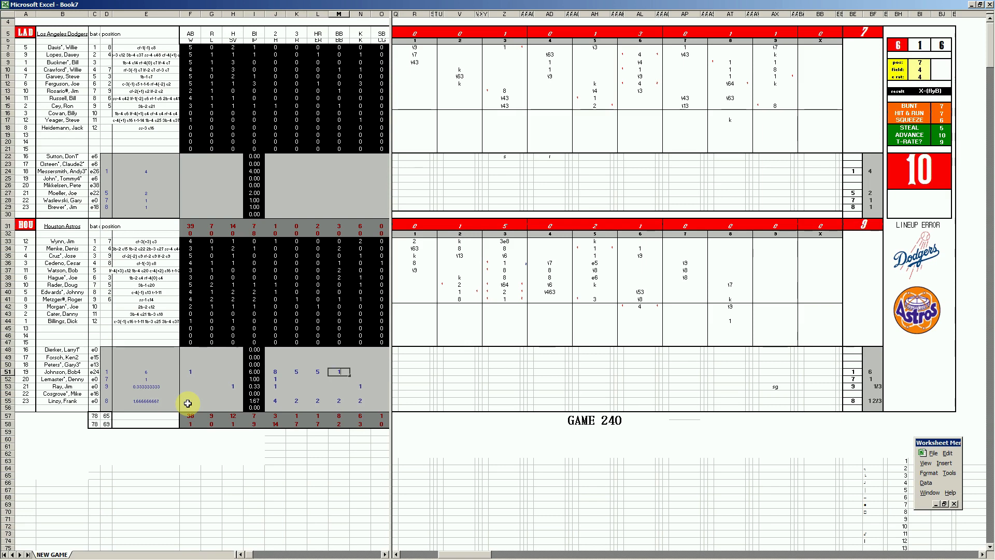
pyautogui.press('Right')
pyautogui.write('3')
# Enter 1 hit in J29 and 1 strikeout in N29 for the Dodgers' last pitcher
pyautogui.press('Left')
pyautogui.press('Left')
pyautogui.press('Left')
pyautogui.press('Left')
pyautogui.press('Up')
pyautogui.press('Up')
pyautogui.press('Up')
pyautogui.press('Up')
pyautogui.press('Up')
pyautogui.press('Up')
pyautogui.press('Up')
pyautogui.press('Up')
pyautogui.press('Up')
pyautogui.press('Up')
pyautogui.press('Up')
pyautogui.press('Up')
pyautogui.press('Up')
pyautogui.press('Up')
pyautogui.press('Up')
pyautogui.press('Up')
pyautogui.press('Up')
pyautogui.press('Up')
pyautogui.press('Up')
pyautogui.press('Up')
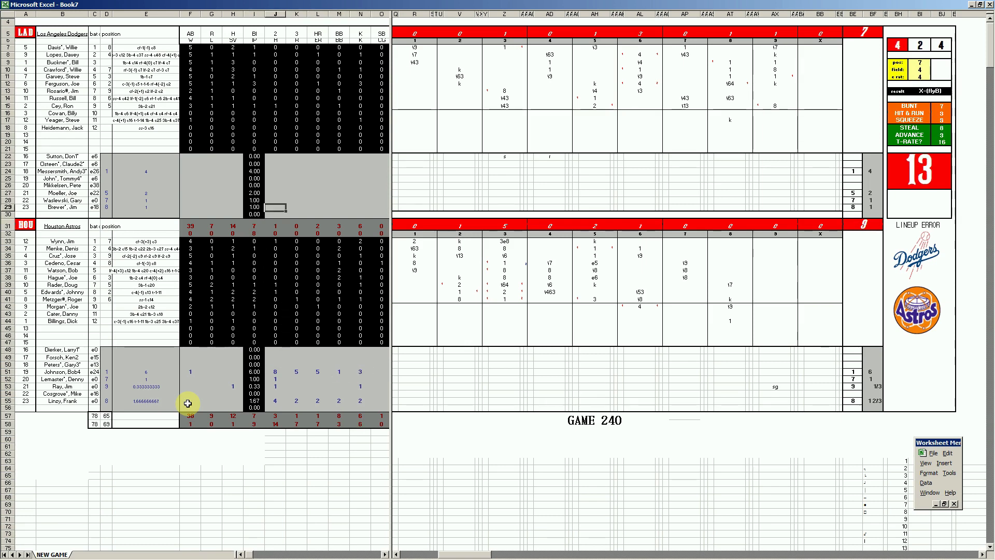
pyautogui.write('1')
pyautogui.press('Right')
pyautogui.press('Right')
pyautogui.press('Right')
pyautogui.press('Right')
pyautogui.write('1')
# Fill in the Dodgers pitching line in row 27: 5 hits, 3 runs, 2 earned runs and 2 strikeouts
pyautogui.press('Left')
pyautogui.press('Left')
pyautogui.press('Left')
pyautogui.press('Left')
pyautogui.press('Up')
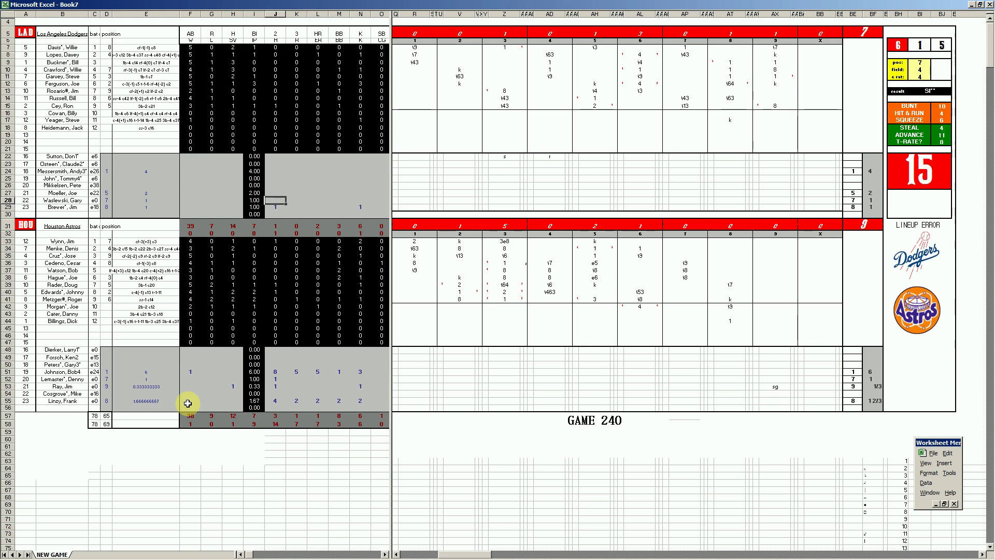
pyautogui.press('Up')
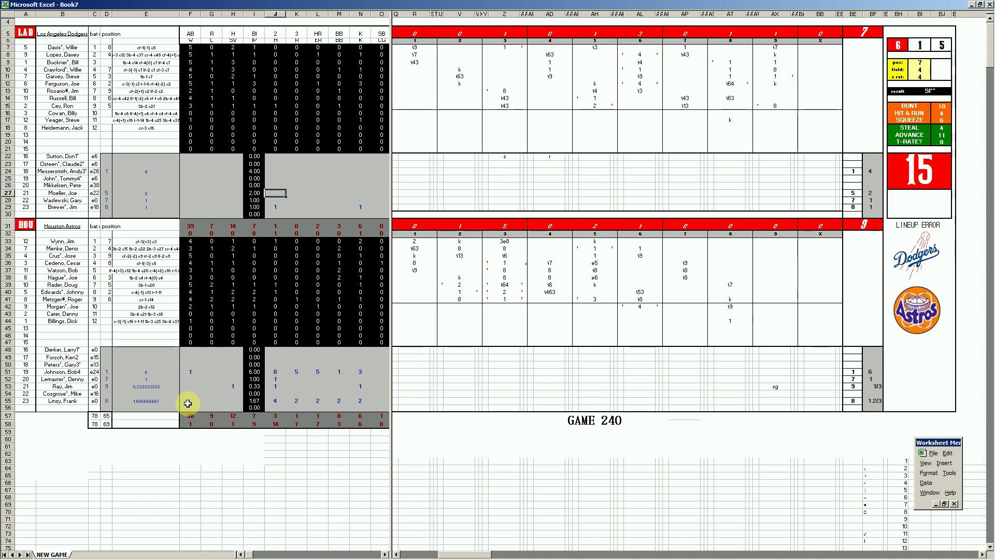
pyautogui.write('3')
pyautogui.press('Tab')
pyautogui.write('2')
pyautogui.press('Tab')
pyautogui.write('1')
pyautogui.press('Tab')
pyautogui.press('Tab')
pyautogui.write('2')
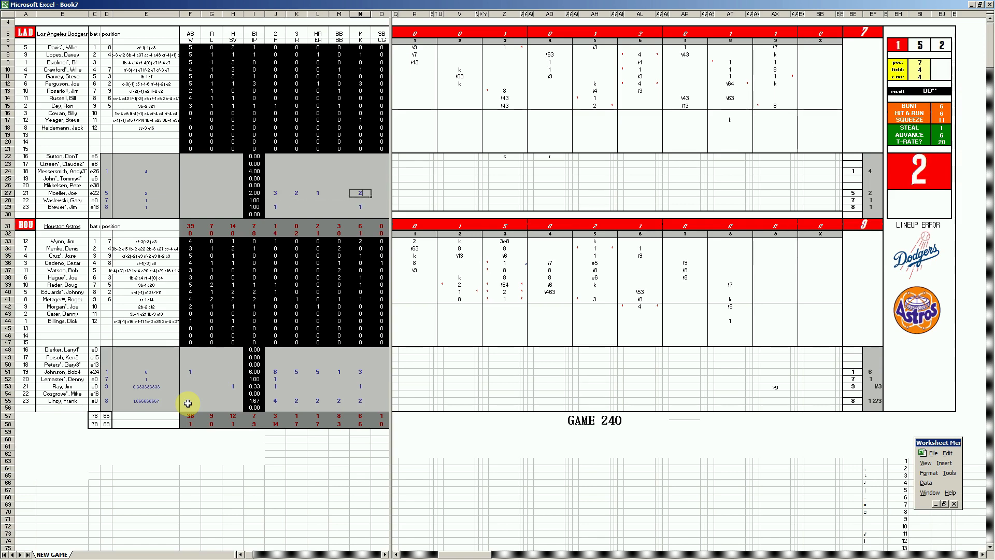
pyautogui.hotkey('shift', 'Tab')
pyautogui.hotkey('shift', 'Tab')
pyautogui.hotkey('shift', 'Tab')
pyautogui.hotkey('shift', 'Tab')
pyautogui.write('5')
pyautogui.press('Tab')
pyautogui.write('3')
pyautogui.press('Tab')
pyautogui.write('2')
# Charge 1 loss to the Dodgers' starting pitcher in G24
pyautogui.hotkey('shift', 'Tab')
pyautogui.press('Left')
pyautogui.press('Up')
pyautogui.press('Up')
pyautogui.press('Up')
pyautogui.press('Left')
pyautogui.press('Left')
pyautogui.write('1')
# Enter 6 hits, 6 runs and 4 earned runs for the Dodgers' starter in row 24
pyautogui.press('Tab')
pyautogui.press('Tab')
pyautogui.press('Tab')
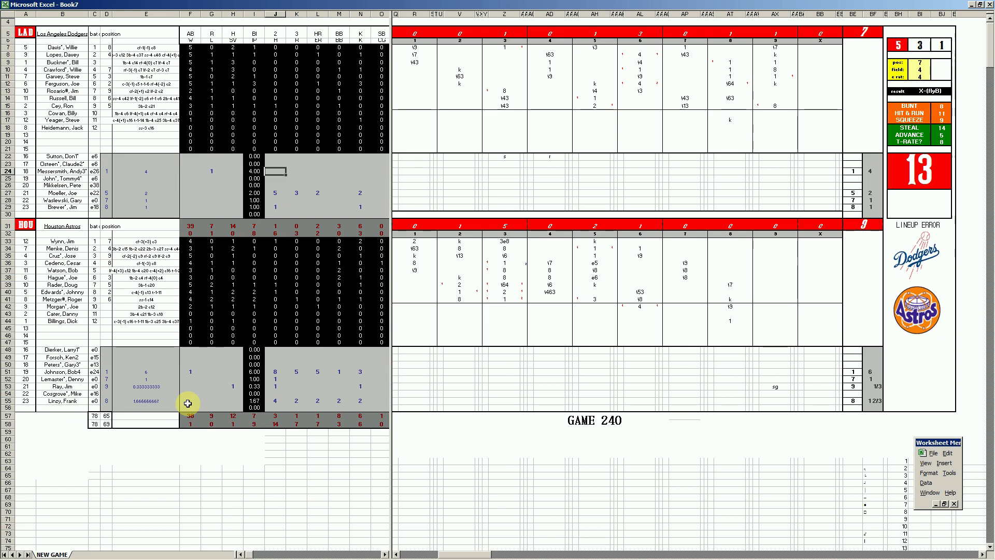
pyautogui.write('6')
pyautogui.press('Tab')
pyautogui.write('6')
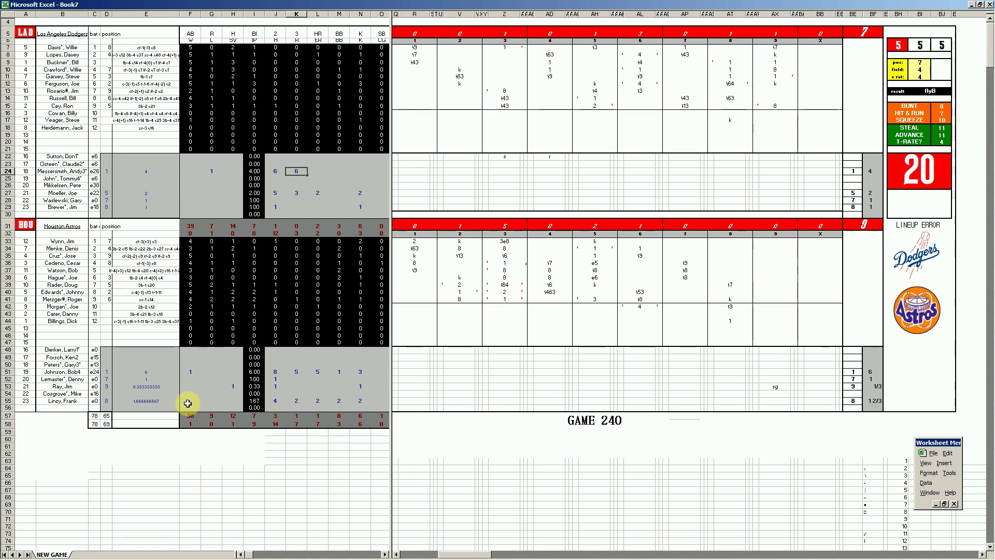
pyautogui.press('Tab')
pyautogui.write('4')
pyautogui.press('Tab')
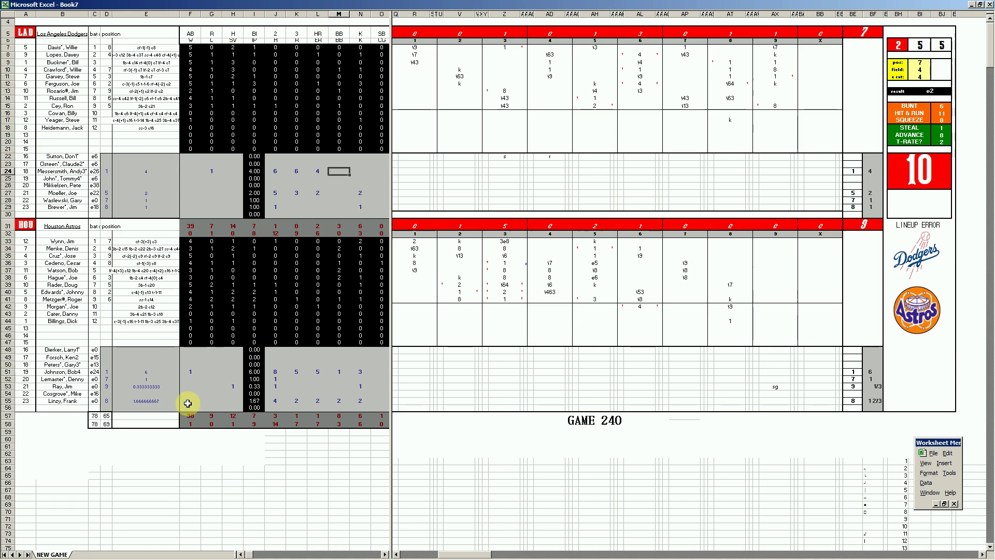
# Complete the Dodgers starter's line in row 24 with 8 walks and 3 strikeouts
pyautogui.write('8')
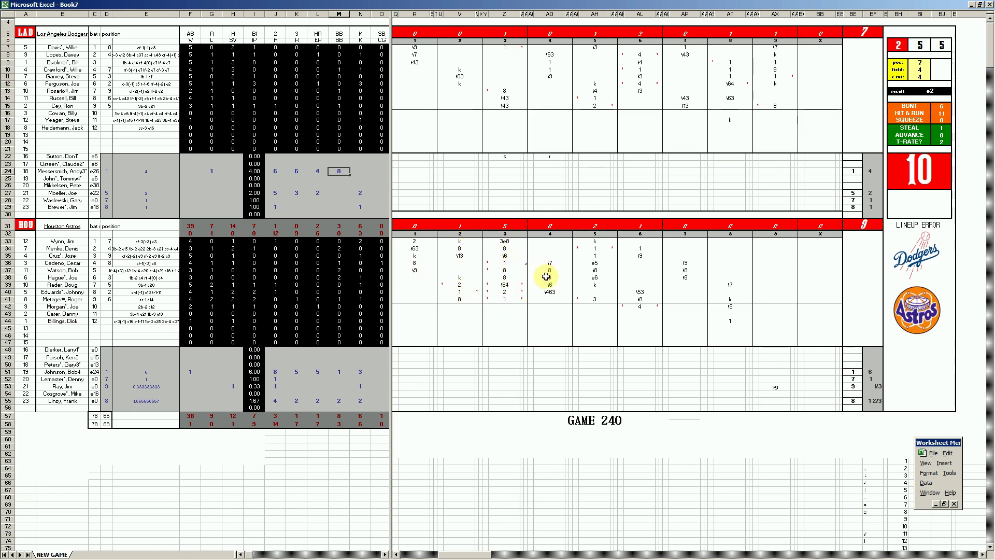
pyautogui.press('F9')
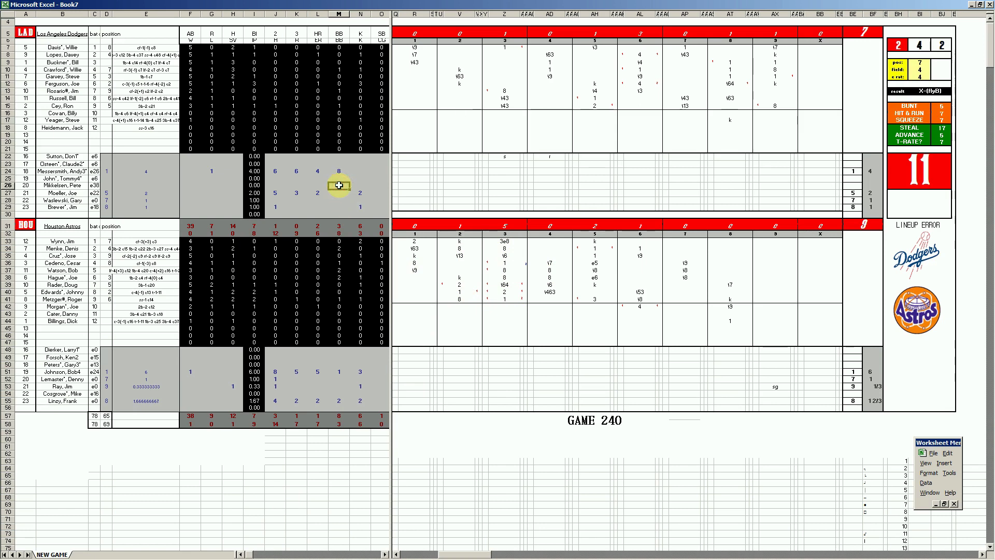
pyautogui.press('Tab')
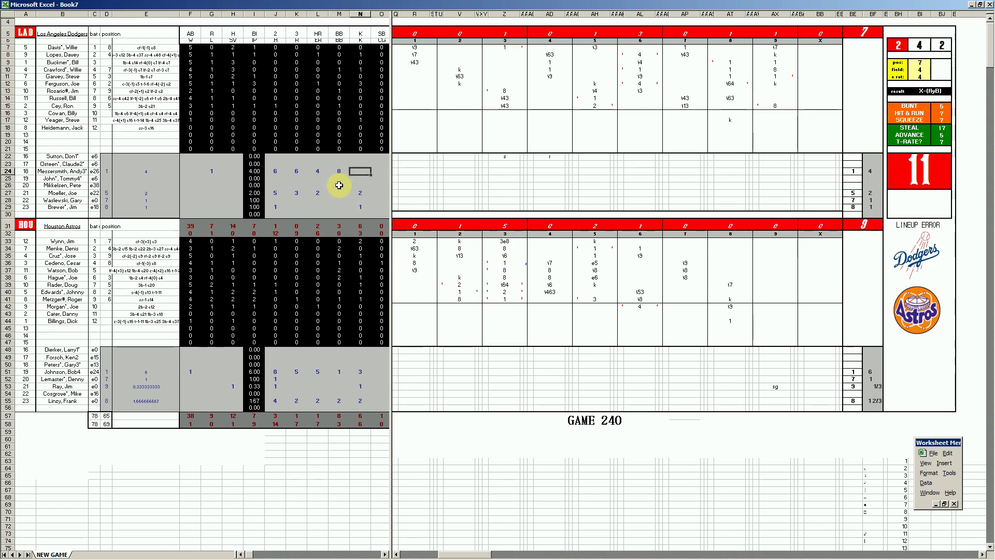
pyautogui.write('3')
pyautogui.press('Return')
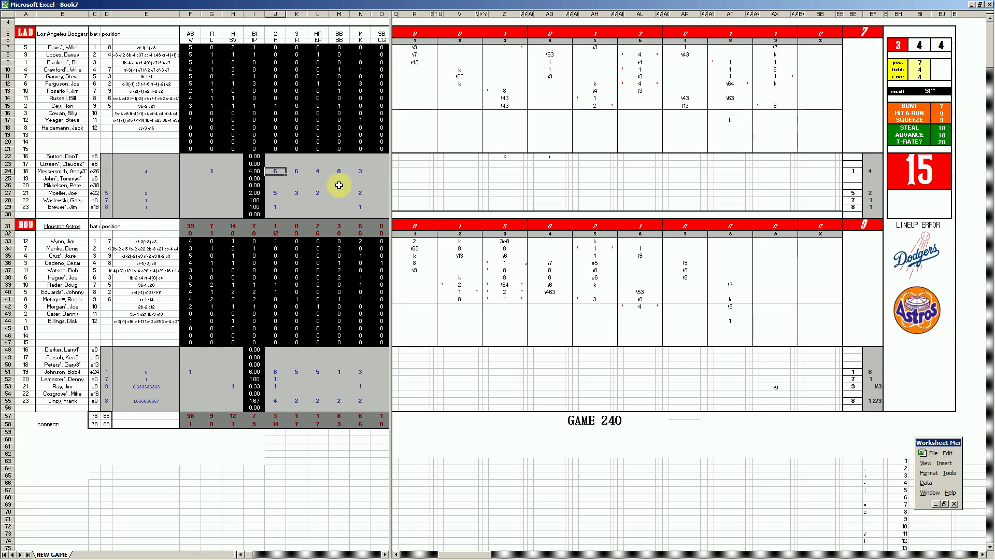
pyautogui.press('Left')
pyautogui.press('Left')
pyautogui.press('Down')
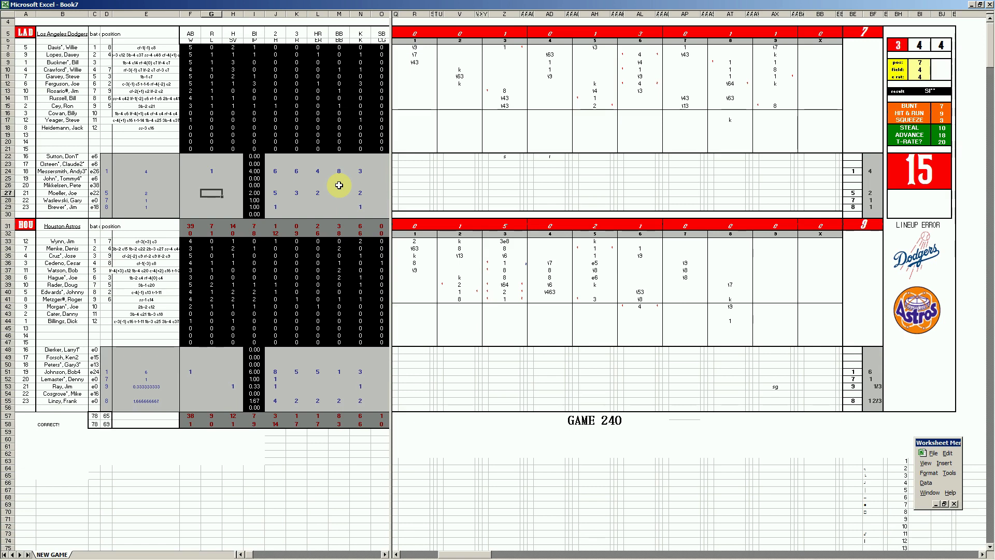
pyautogui.hotkey('ctrl', 's')
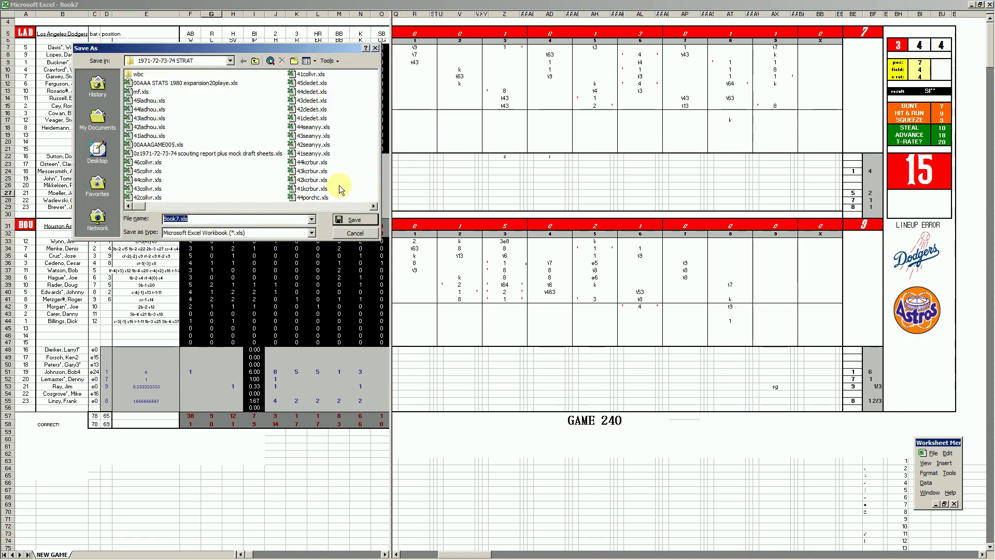
pyautogui.click(150, 100)
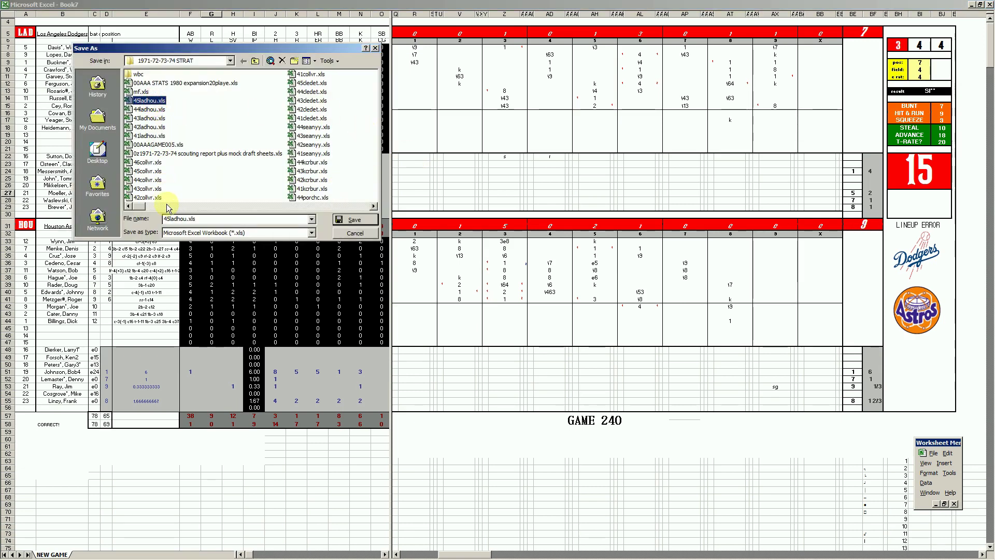
pyautogui.click(166, 218)
pyautogui.press('Delete')
pyautogui.write('6')
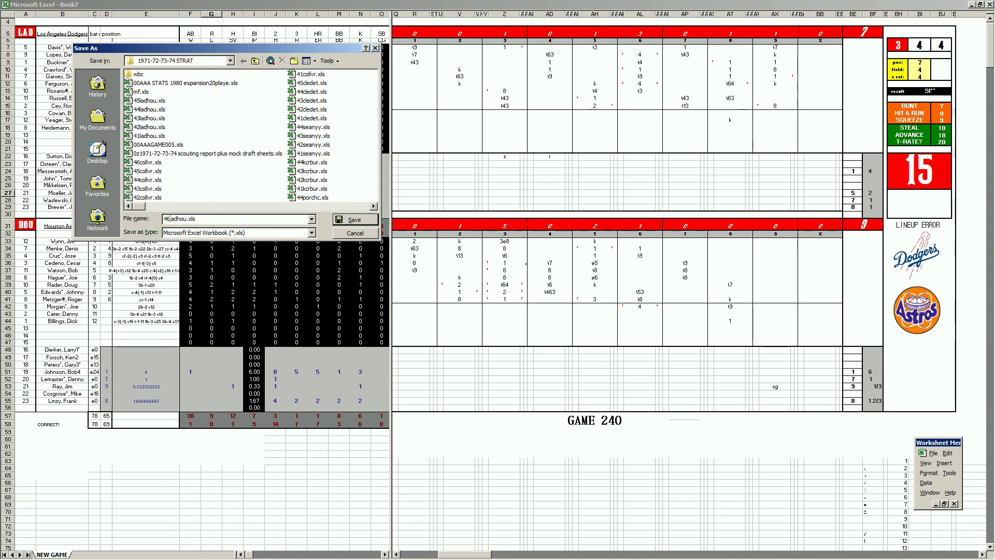
pyautogui.press('Return')
# Save another copy of the game workbook as mf.xls, overwriting the existing file
pyautogui.press('F12')
pyautogui.write('mf.xls')
pyautogui.press('Return')
pyautogui.press('y')
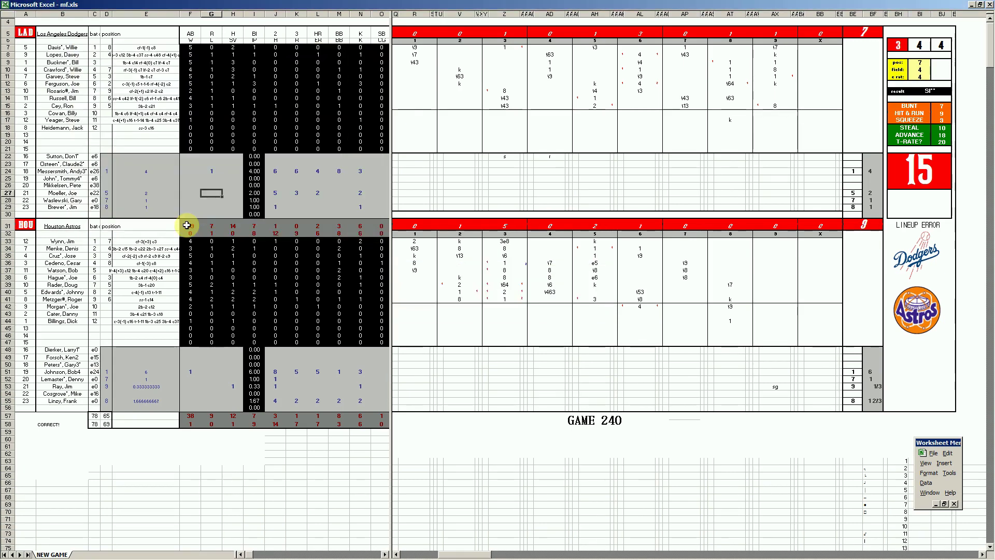
# Transfer the Dodgers' box score to the STATS sheet of the season workbook and paste it into their Game 6 block at CG761
pyautogui.hotkey('ctrl', 'm')
pyautogui.press('y')
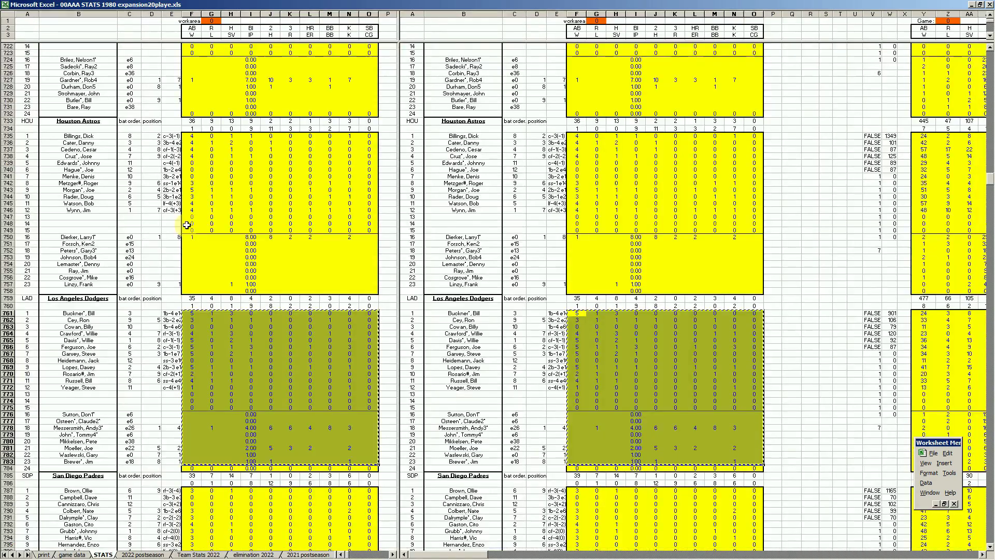
pyautogui.click(983, 554)
pyautogui.click(983, 554)
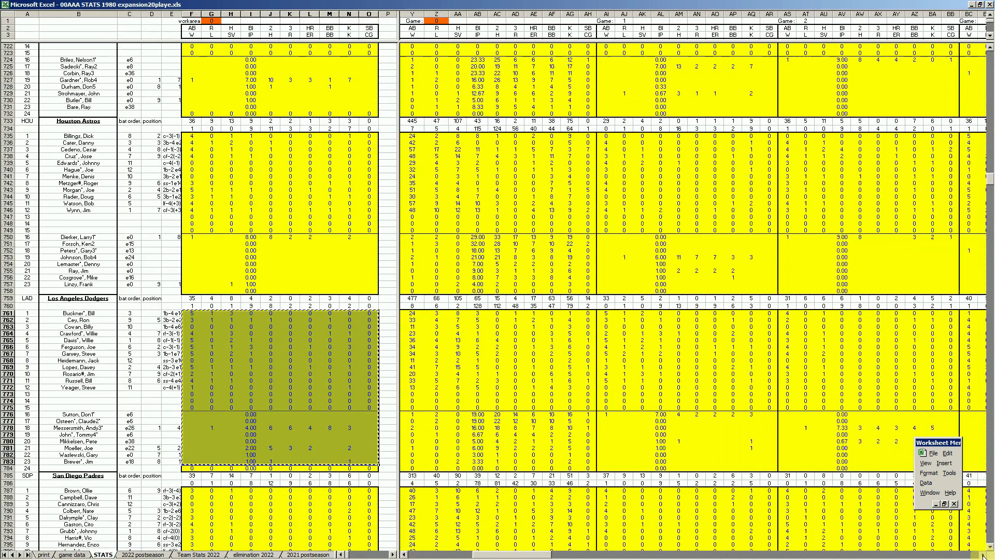
pyautogui.click(983, 554)
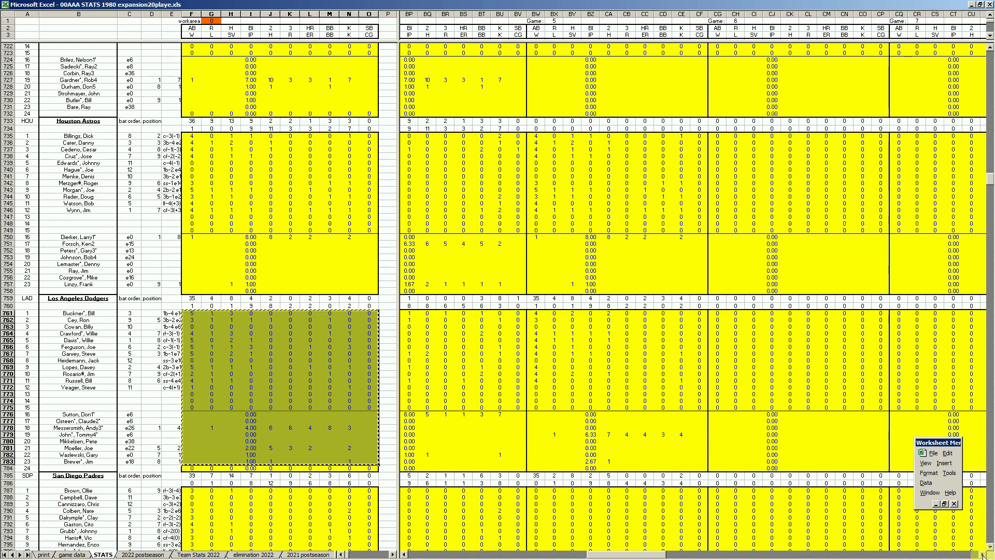
pyautogui.click(983, 554)
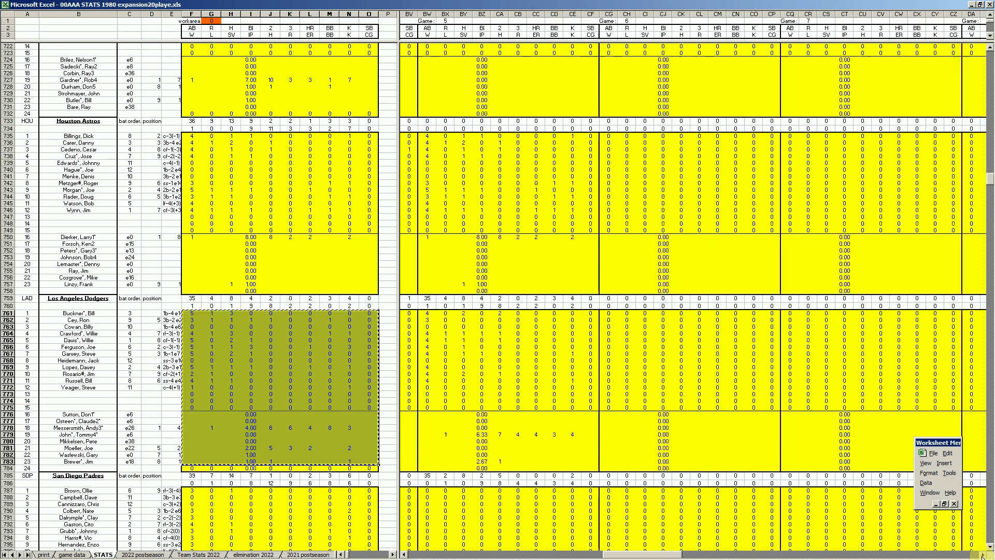
pyautogui.click(983, 554)
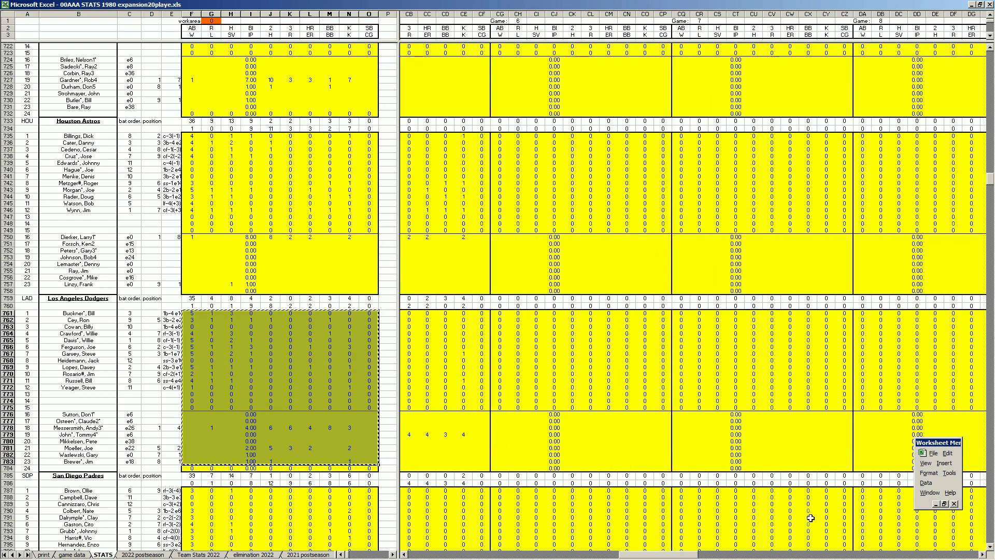
pyautogui.rightClick(499, 316)
pyautogui.click(517, 341)
# Transfer the Astros' box score to the STATS sheet and paste it into their Game 6 block at CG735
pyautogui.click(330, 379)
pyautogui.hotkey('ctrl', 'h')
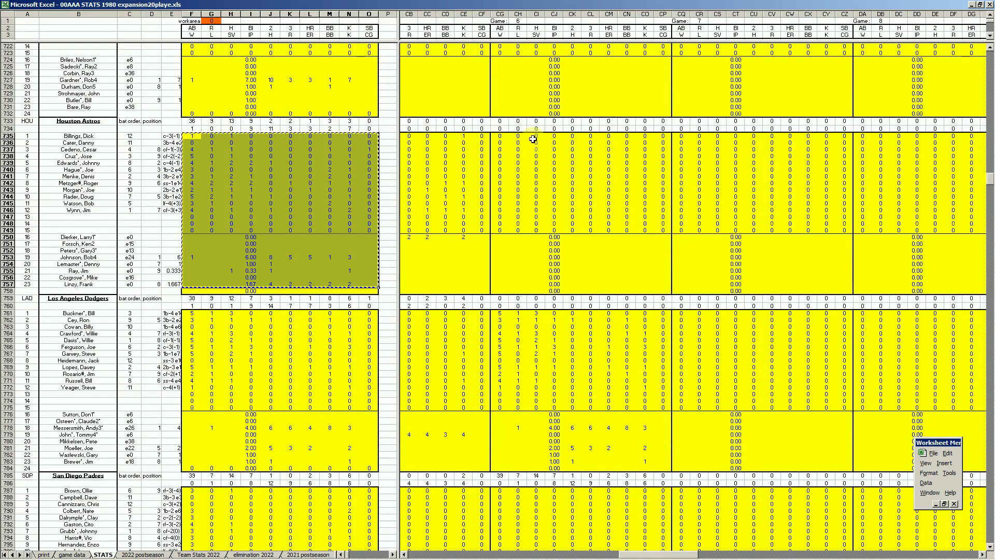
pyautogui.rightClick(500, 136)
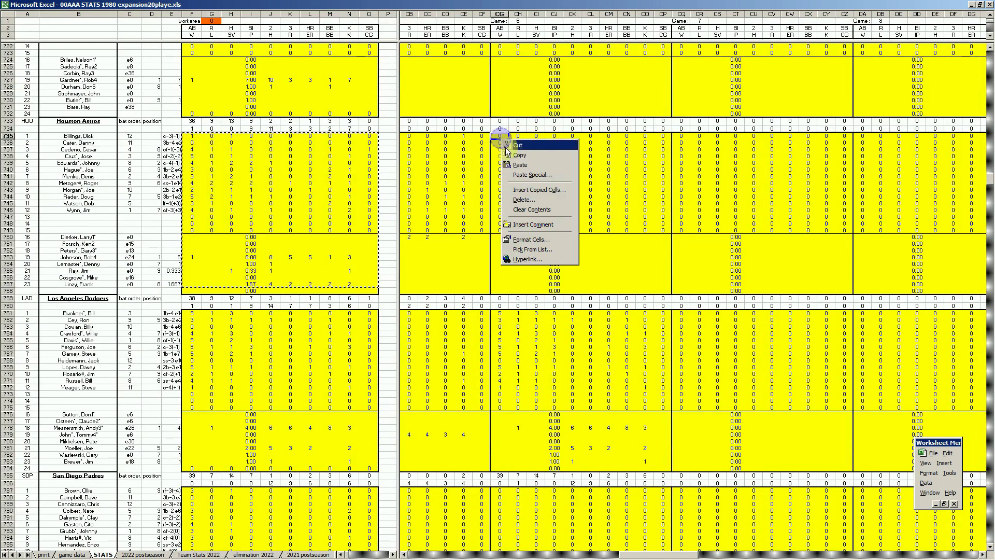
pyautogui.click(520, 165)
# Examine the Houston Astros' updated season totals in the TOTAL columns of the STATS sheet
pyautogui.moveTo(674, 554); pyautogui.dragTo(933, 555)
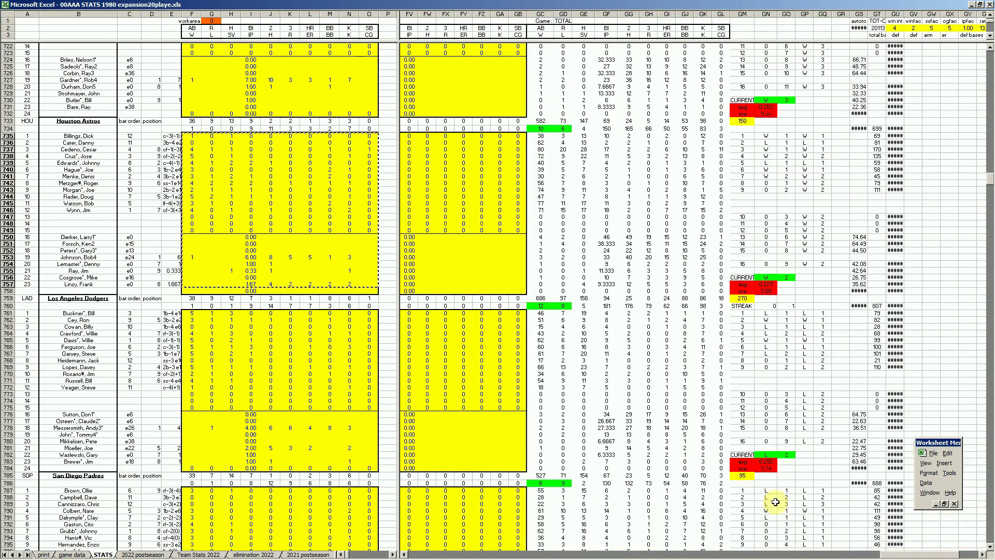
pyautogui.click(478, 271)
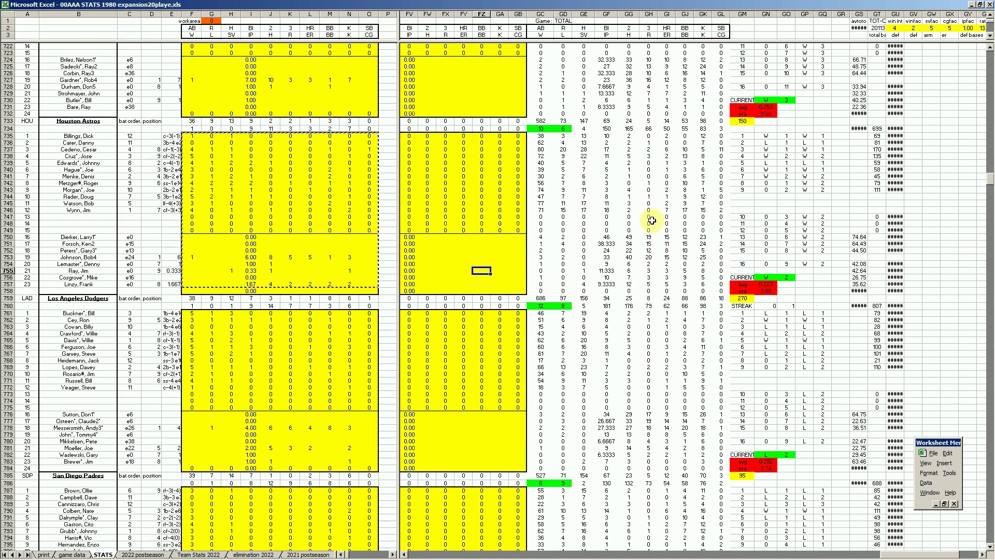
pyautogui.click(668, 151)
pyautogui.click(587, 149)
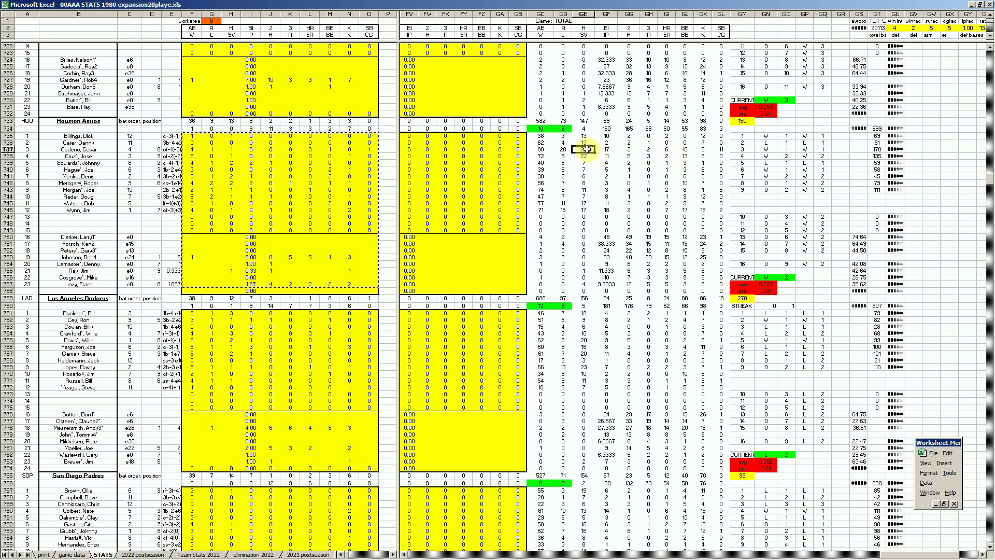
pyautogui.click(498, 274)
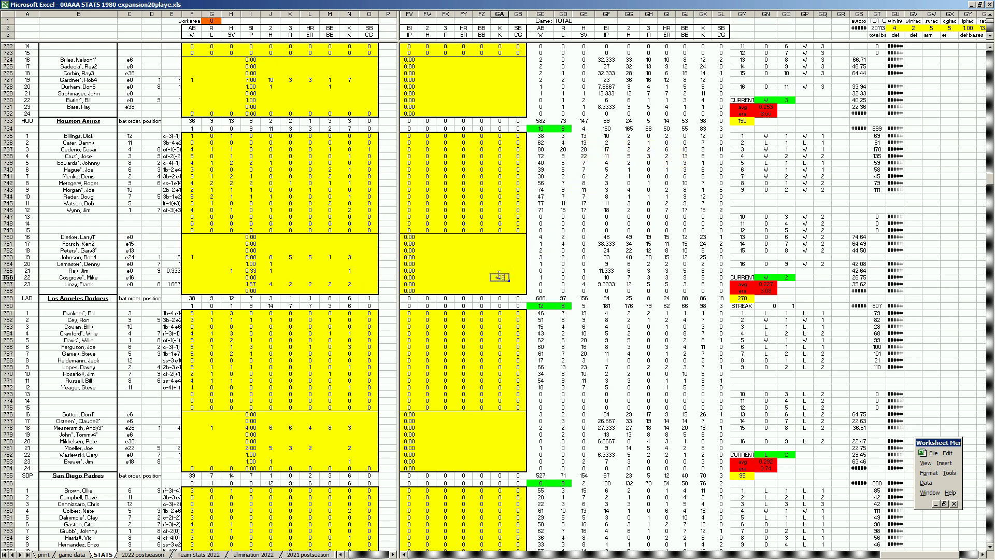
pyautogui.press('Return')
pyautogui.press('Delete')
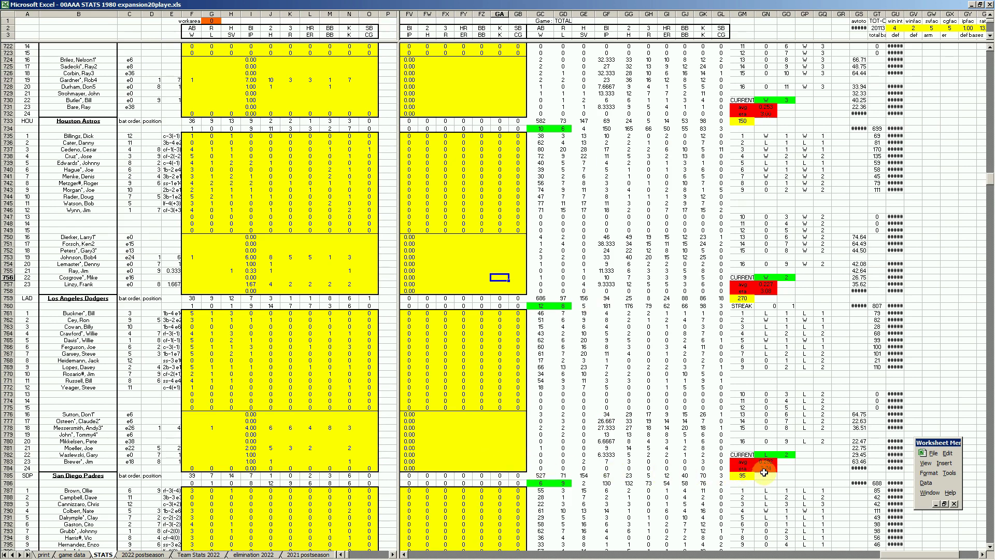
# Examine the Dodgers' current streak, team average and ERA, and their team and player season totals
pyautogui.click(767, 462)
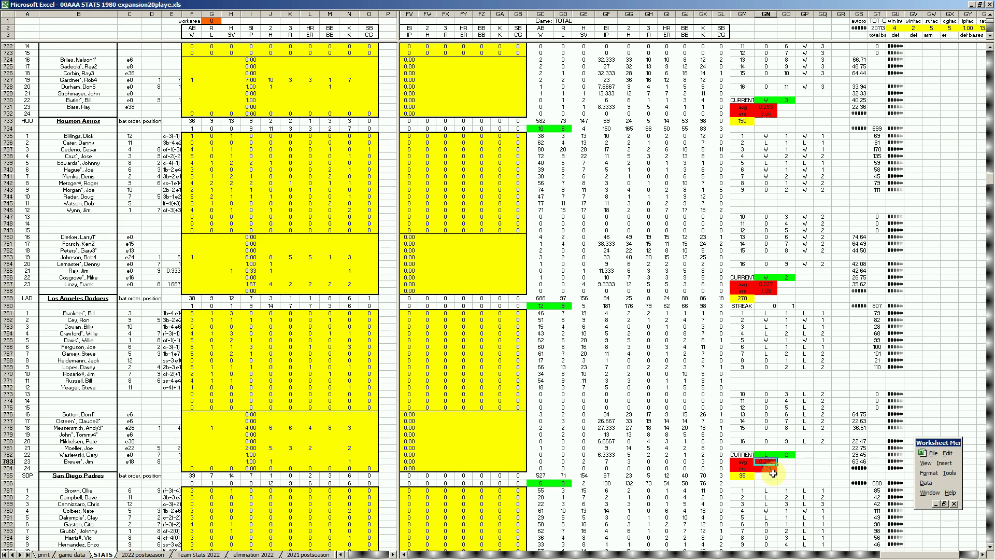
pyautogui.click(770, 474)
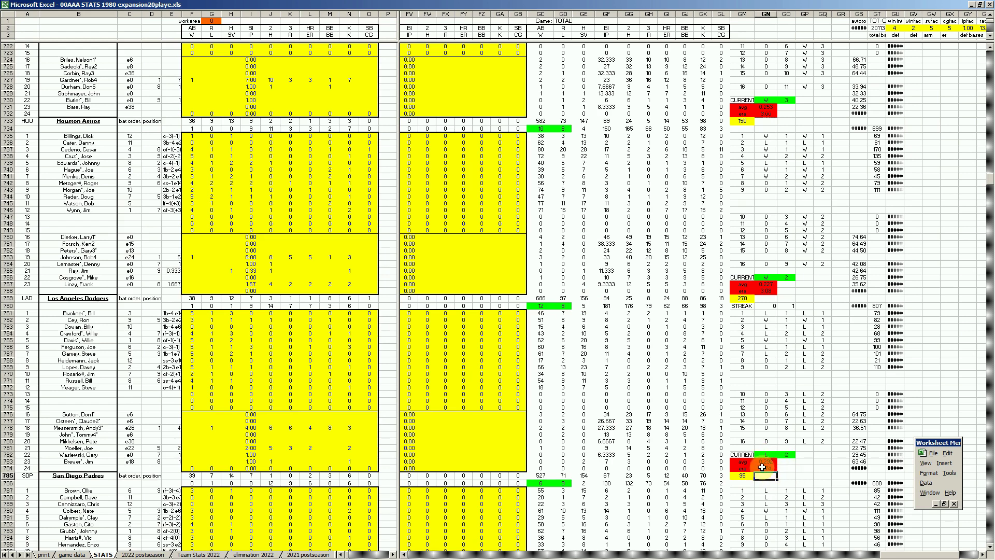
pyautogui.click(563, 474)
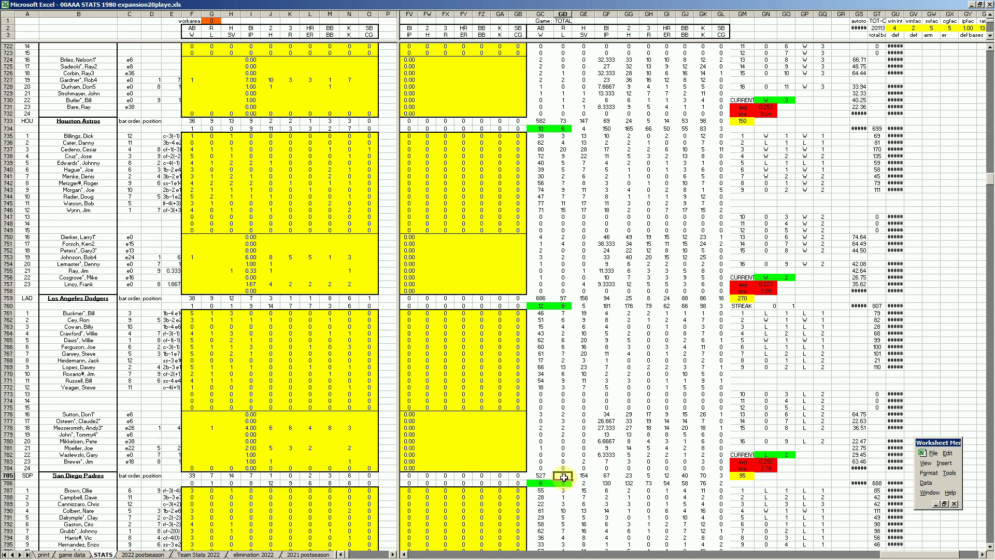
pyautogui.click(650, 484)
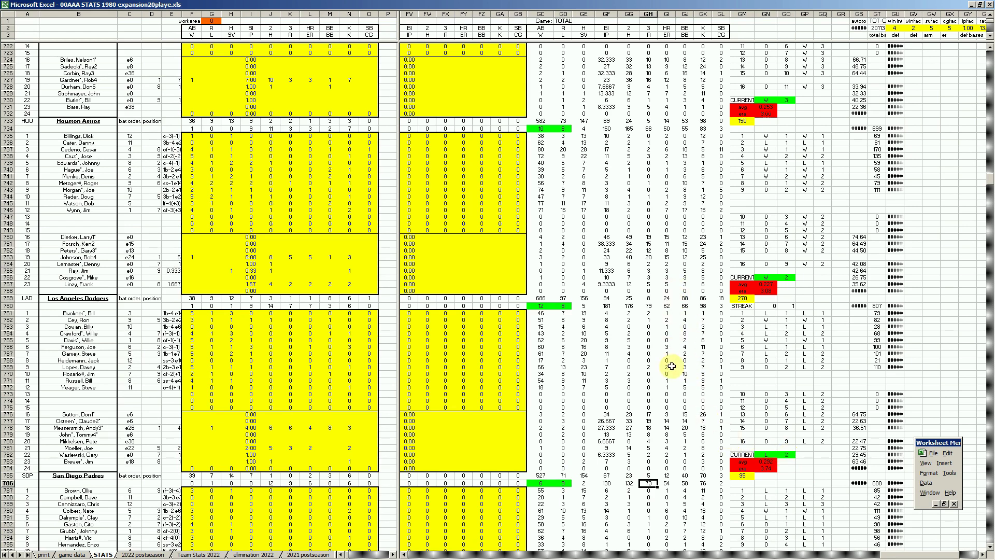
pyautogui.click(665, 346)
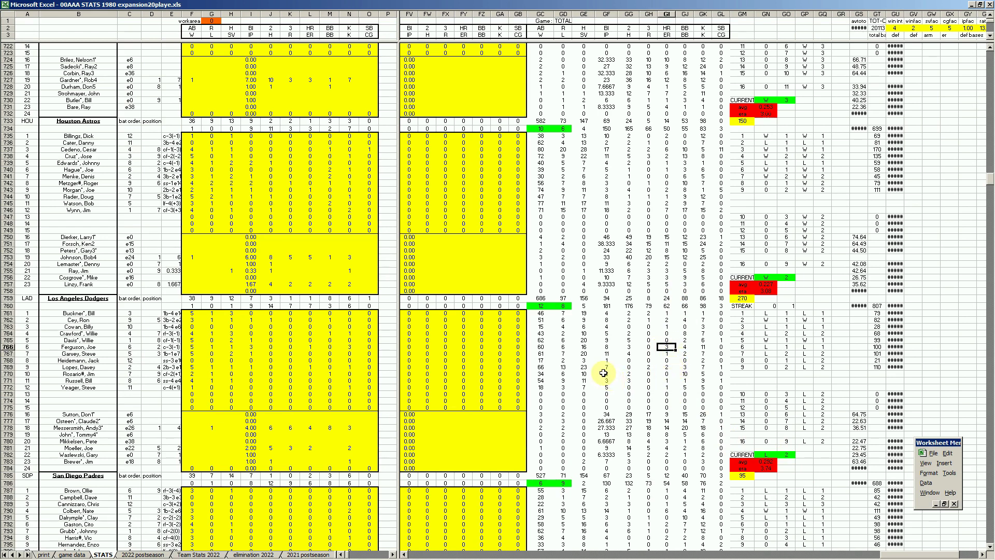
pyautogui.click(587, 355)
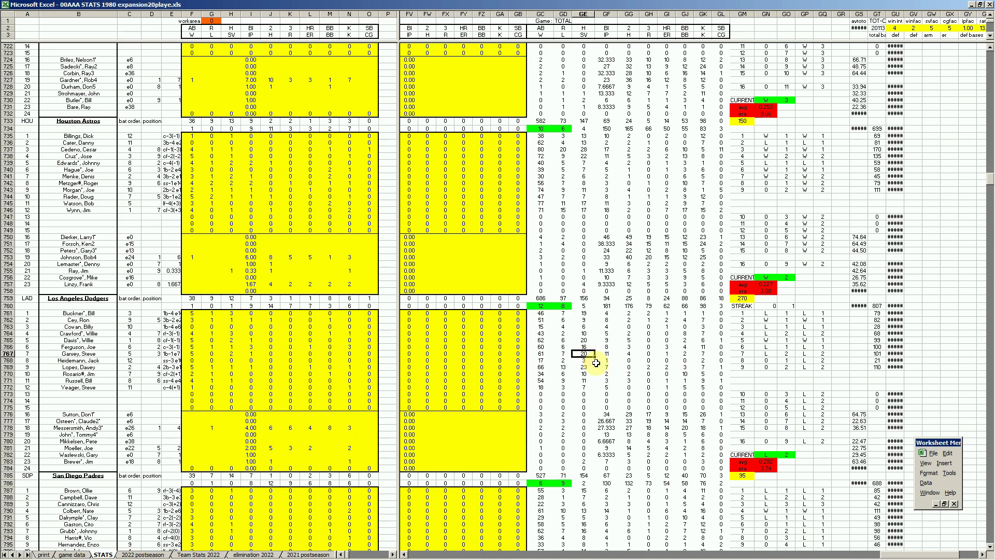
pyautogui.click(212, 441)
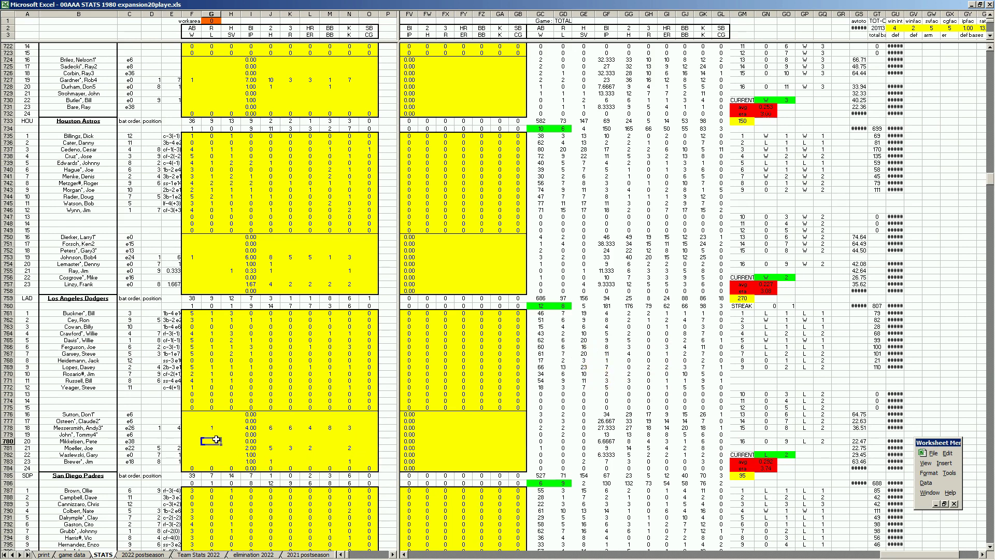
# Review the NL West standings on the print sheet, comparing the San Francisco Giants with the Houston Astros
pyautogui.click(44, 555)
pyautogui.click(208, 474)
pyautogui.scroll(-4, 196, 497)
pyautogui.press('Right')
pyautogui.press('Right')
pyautogui.press('Right')
pyautogui.press('Right')
pyautogui.press('Right')
pyautogui.press('Right')
pyautogui.press('Right')
pyautogui.press('Right')
pyautogui.press('Right')
pyautogui.press('Right')
pyautogui.press('Right')
pyautogui.press('Right')
pyautogui.press('Right')
pyautogui.press('Right')
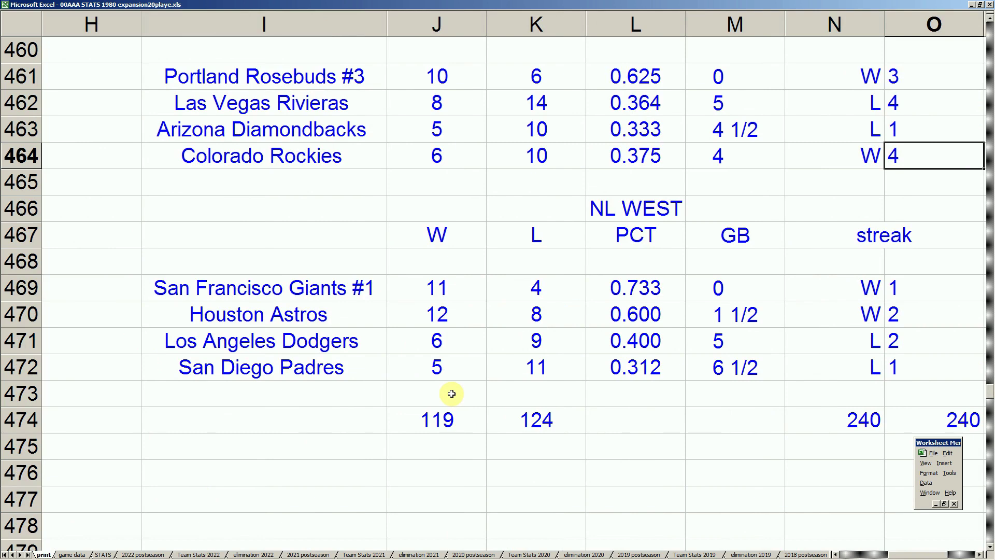
pyautogui.click(372, 292)
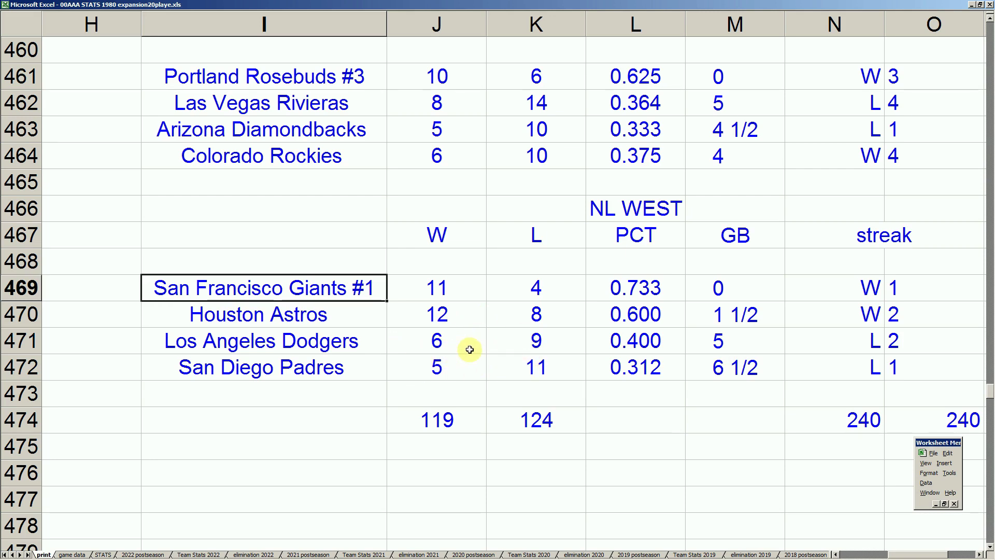
pyautogui.click(344, 313)
pyautogui.click(347, 290)
# Check the NL Mountain, NL Central and NL East standings, ending at the Los Angeles Dodgers' row in the NL West
pyautogui.scroll(1, 346, 281)
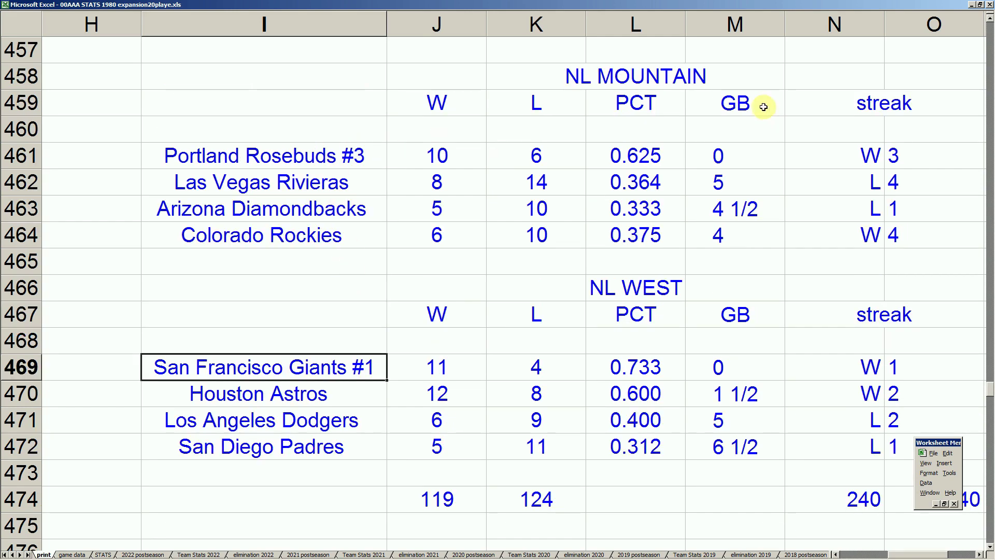
pyautogui.scroll(4, 382, 240)
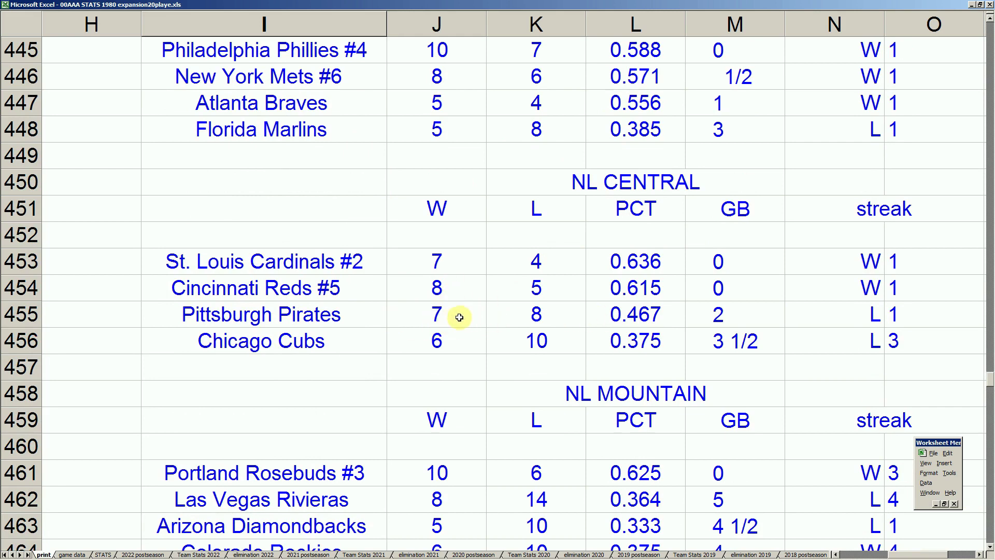
pyautogui.click(324, 160)
pyautogui.scroll(2, 353, 274)
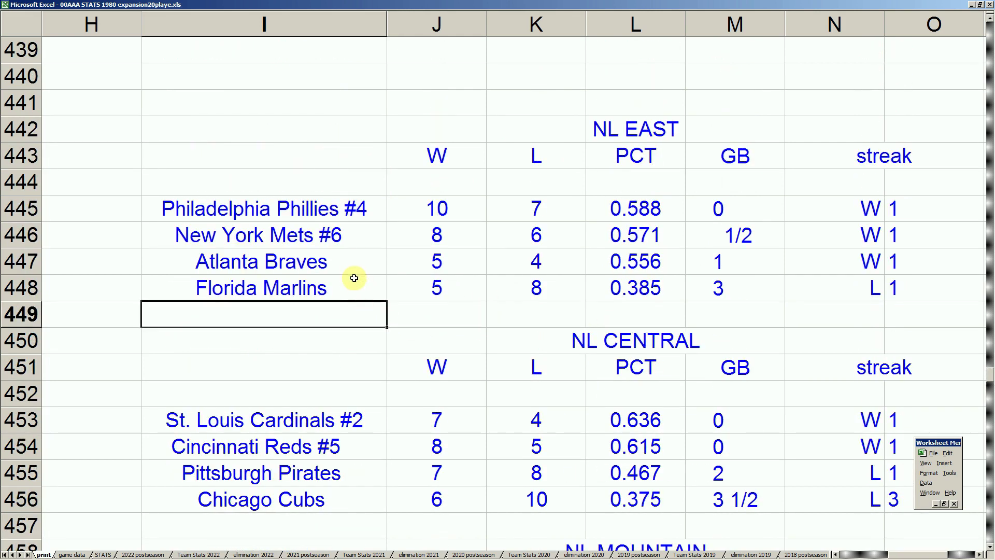
pyautogui.click(461, 240)
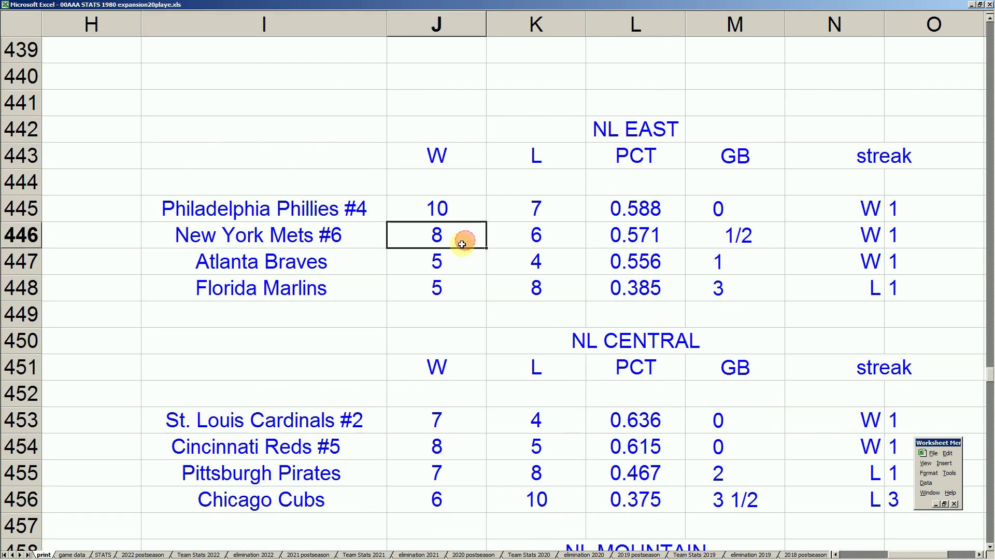
pyautogui.click(377, 264)
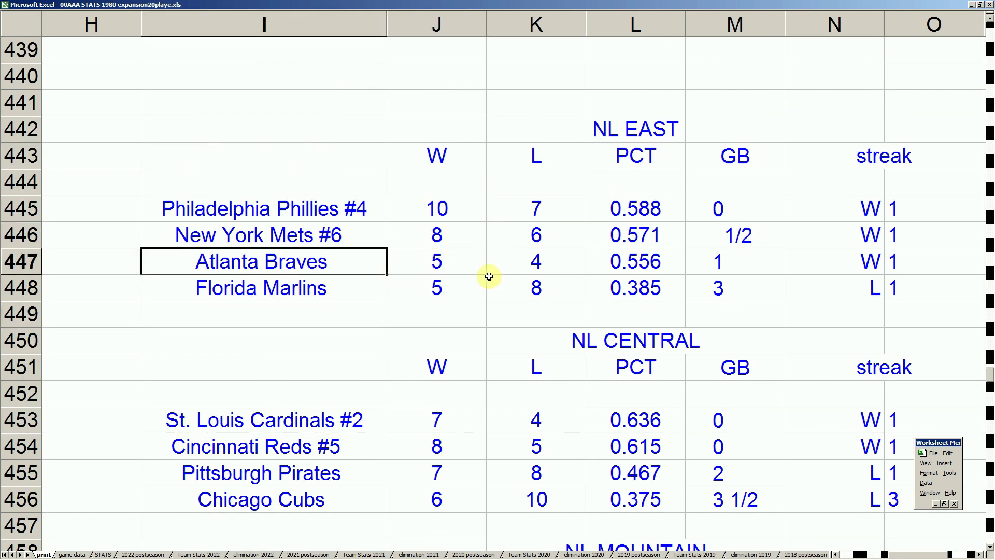
pyautogui.click(471, 261)
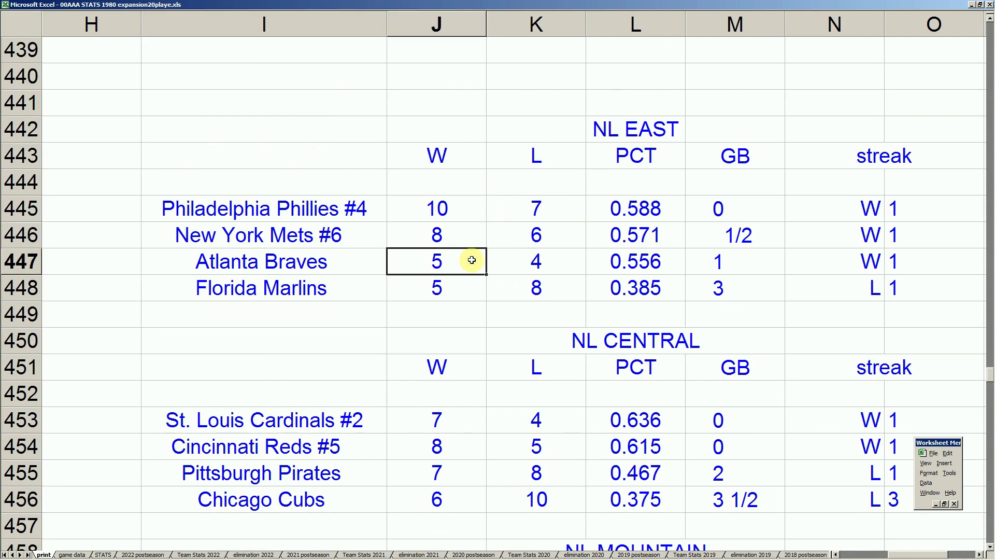
pyautogui.scroll(-6, 471, 260)
pyautogui.click(362, 420)
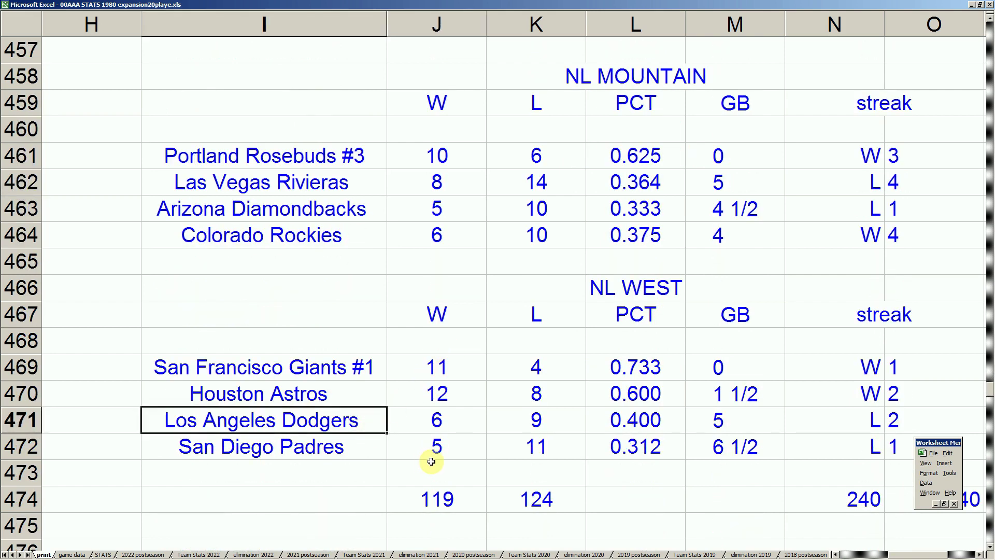